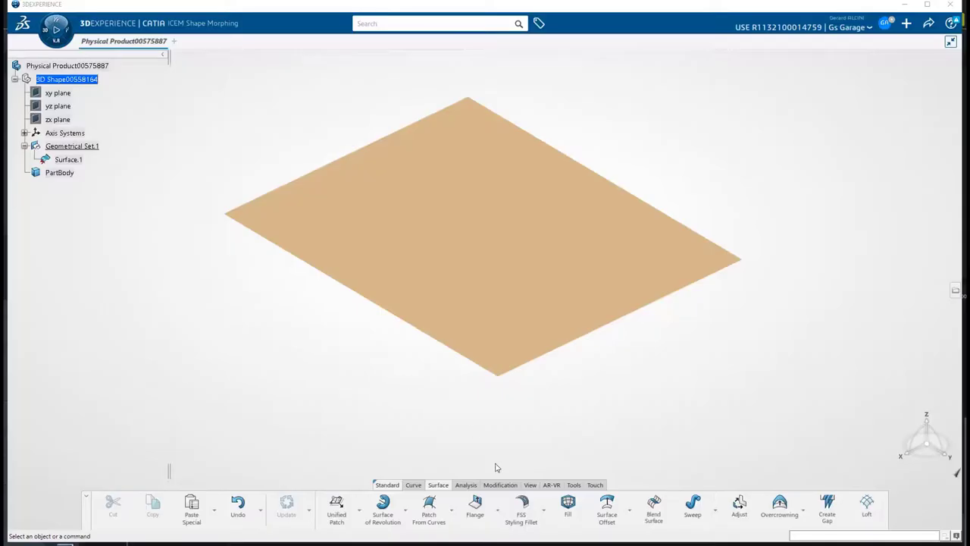
Open the Blend Surface definition of the curved stern surface on the boat hull and accept it as defined
click(497, 485)
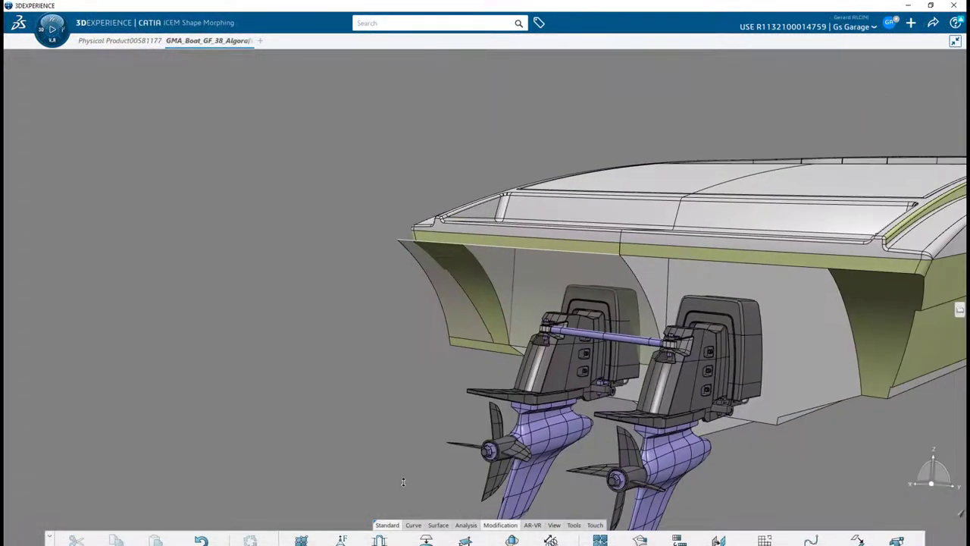
ctrl+middle_drag(404, 482, 447, 351)
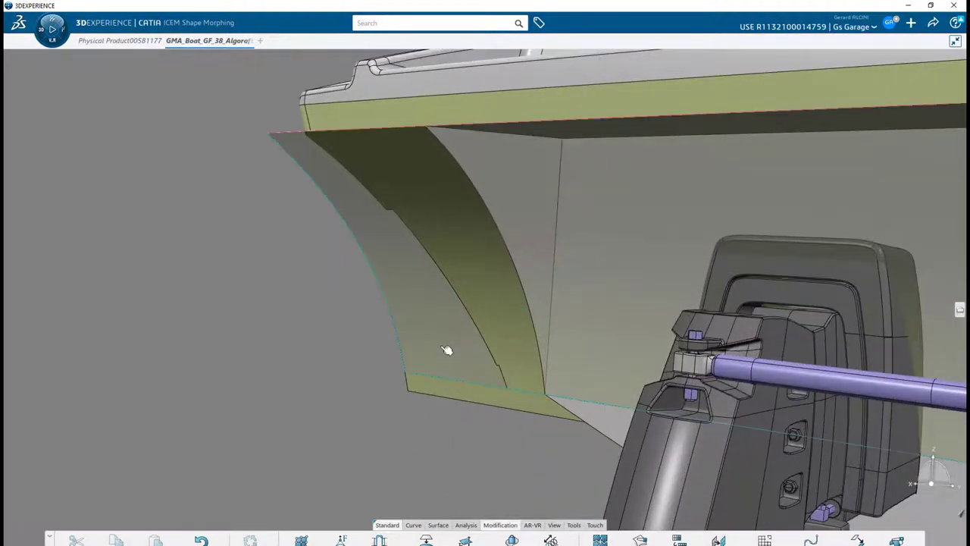
click(445, 348)
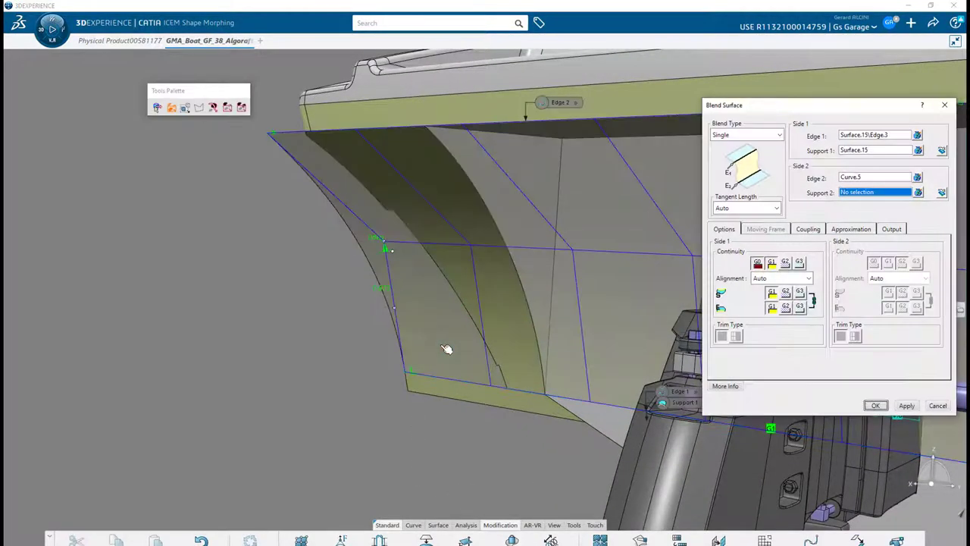
click(876, 405)
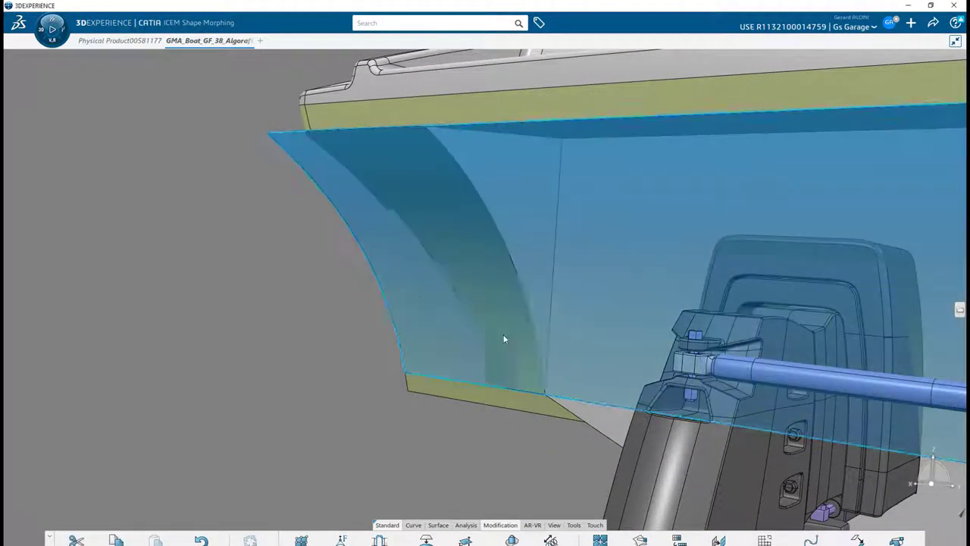
Run Control Points on the curved stern blend surface, accept creating a modifiable copy, and exit without changes
click(371, 354)
click(423, 325)
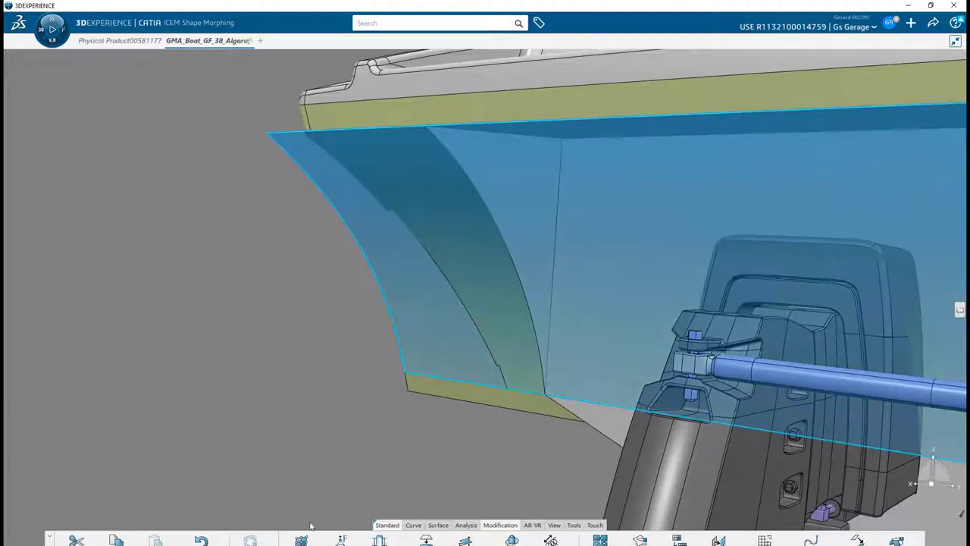
click(301, 540)
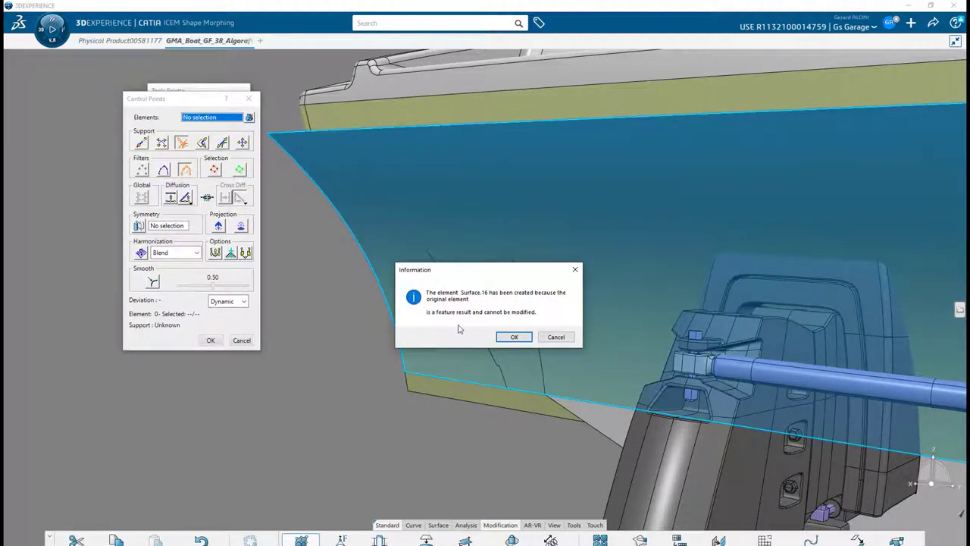
click(522, 341)
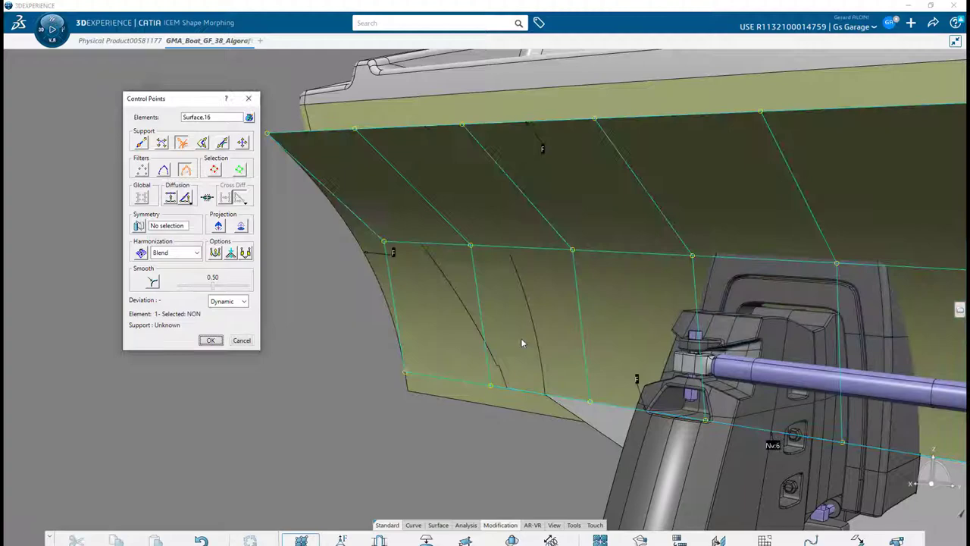
click(241, 342)
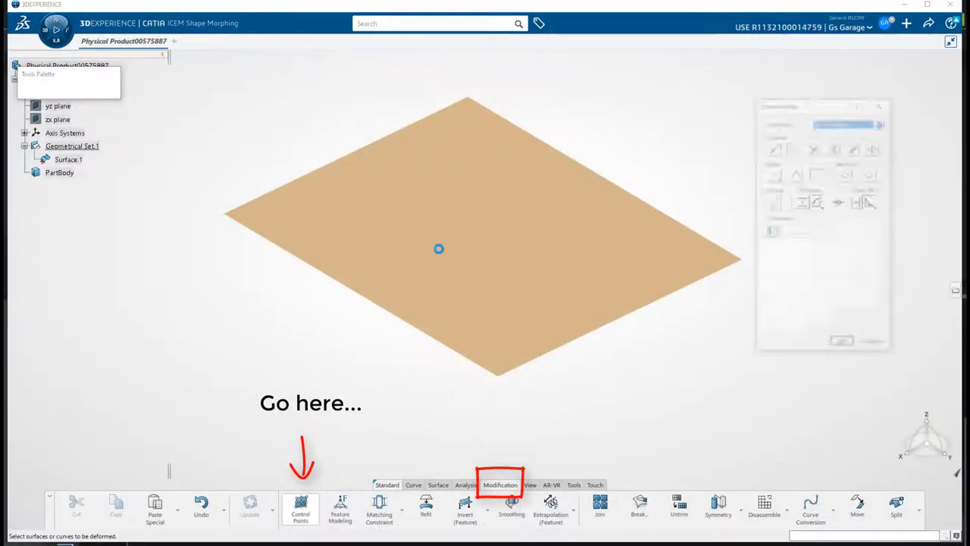
Examine the control point mesh of the flat Surface.1, opening it with the command and again directly from the surface, cancelling both times
click(461, 249)
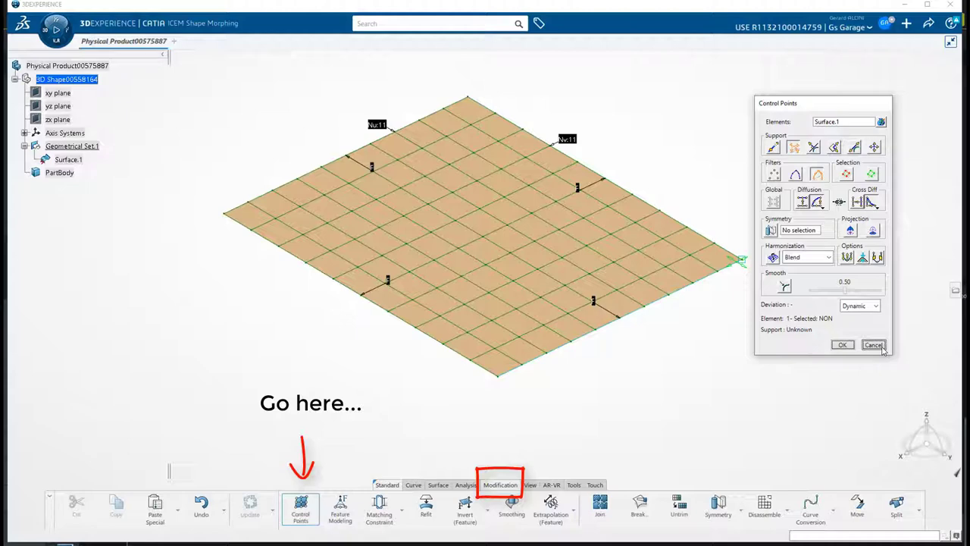
click(880, 346)
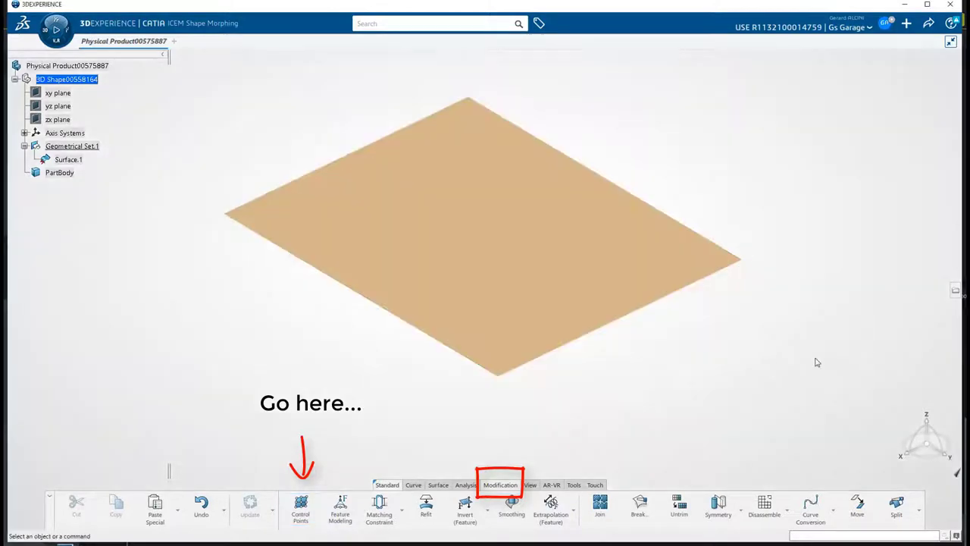
double_click(552, 242)
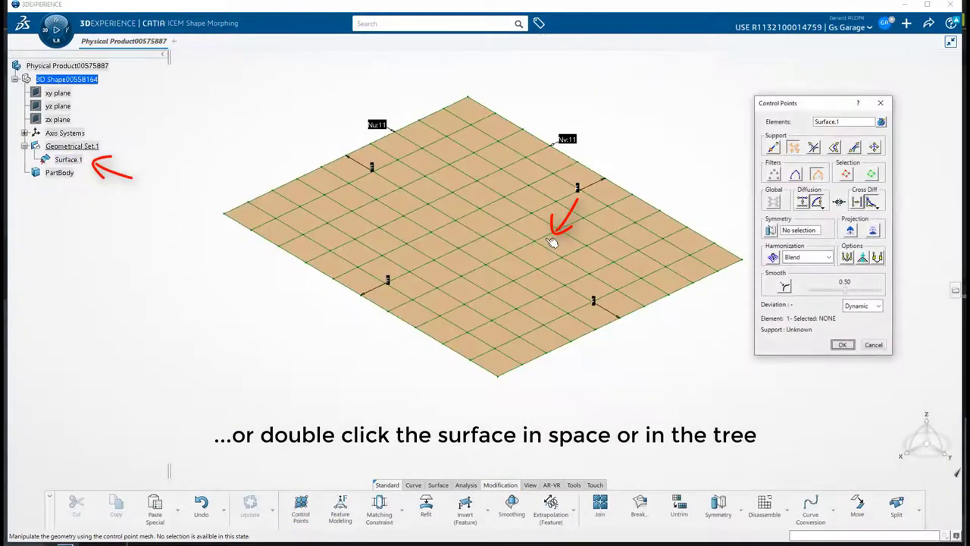
middle_drag(520, 424, 533, 439)
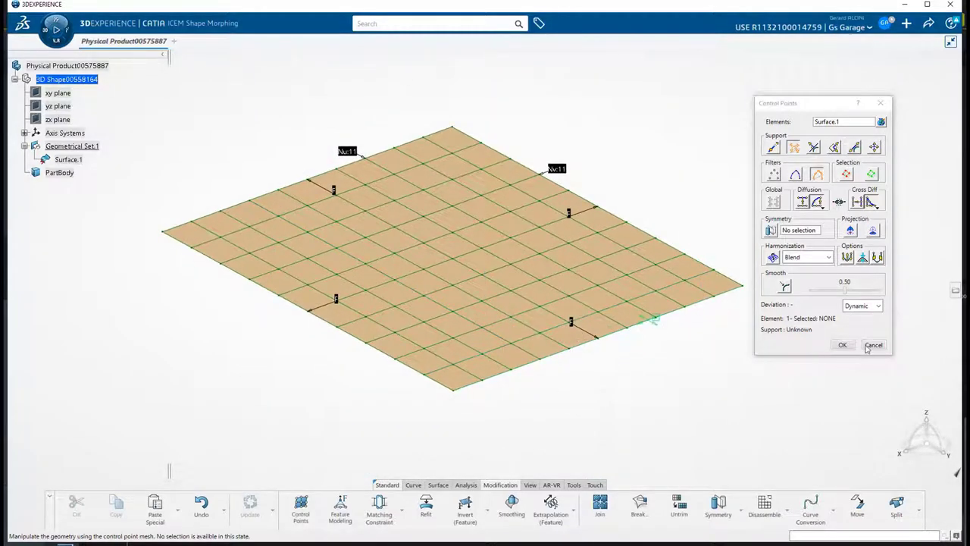
click(872, 346)
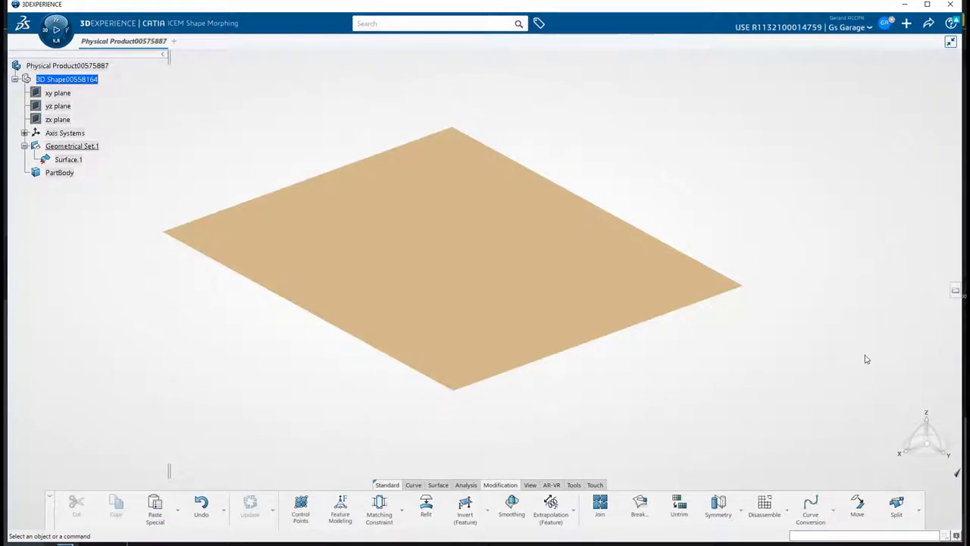
In the ICEM Shape Design handle preferences, set the surface mesh Color U to cyan and copy its hex code
click(886, 25)
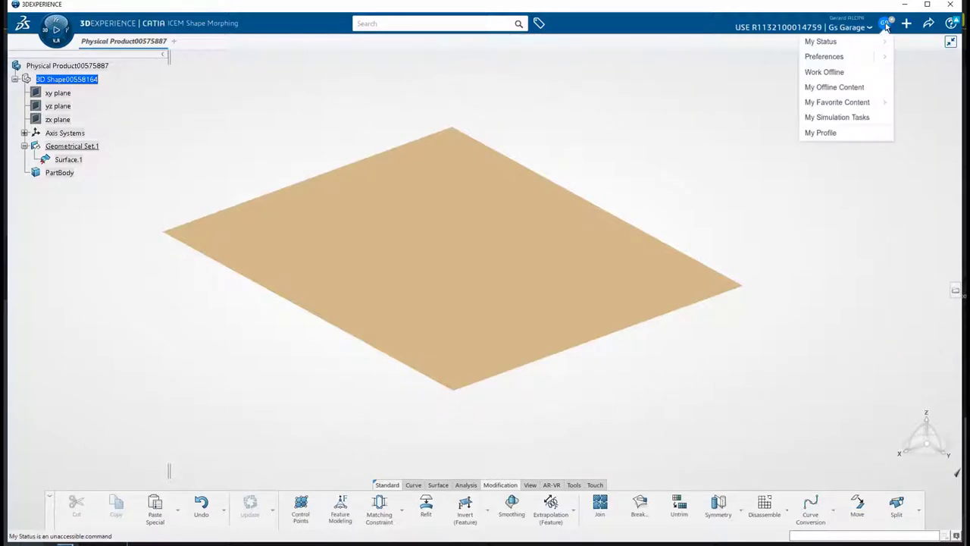
click(837, 57)
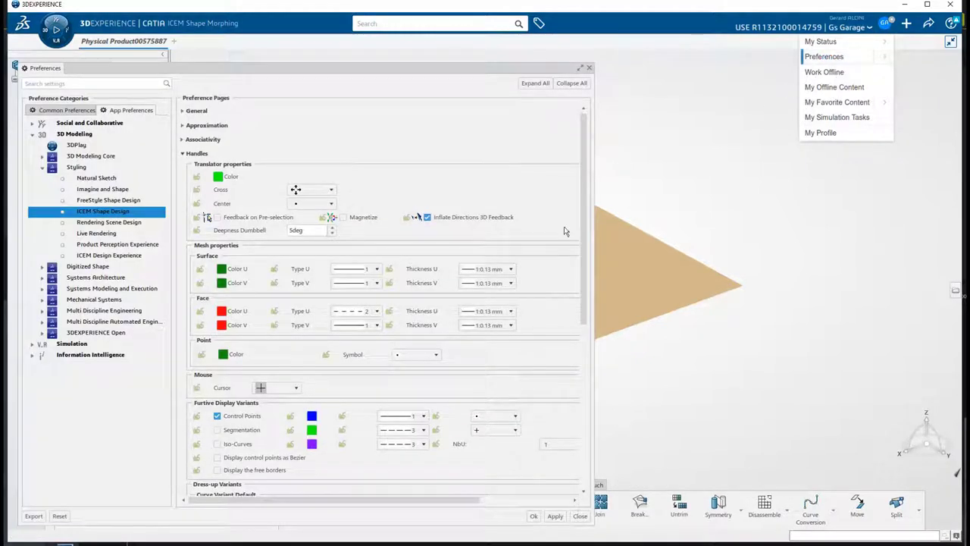
click(222, 270)
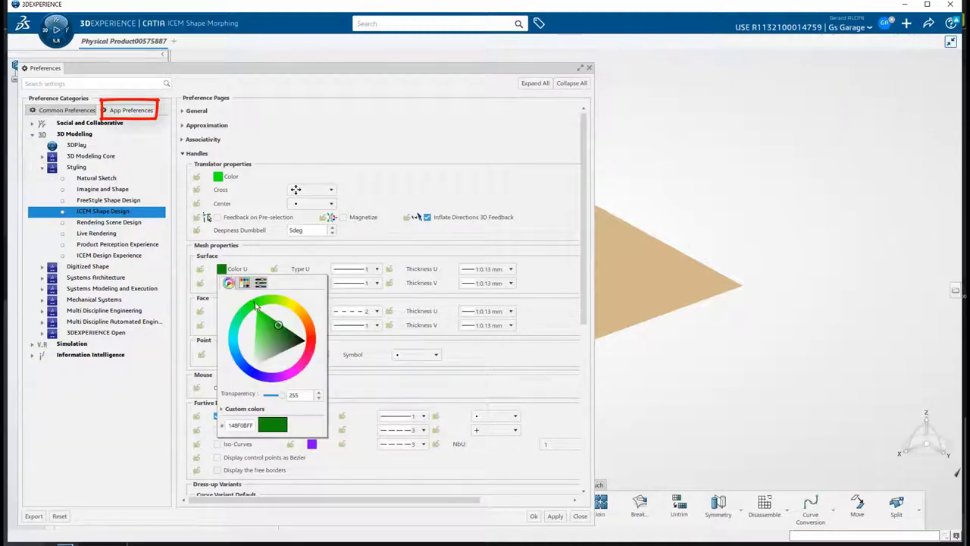
mouse_move(255, 307)
mouse_down()
mouse_move(233, 340)
mouse_move(247, 336)
mouse_up()
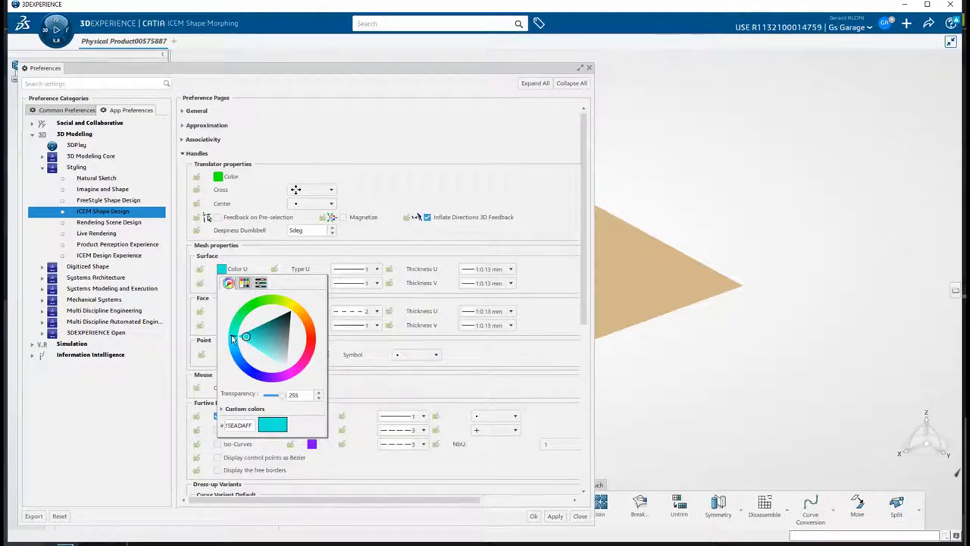
click(231, 336)
double_click(242, 426)
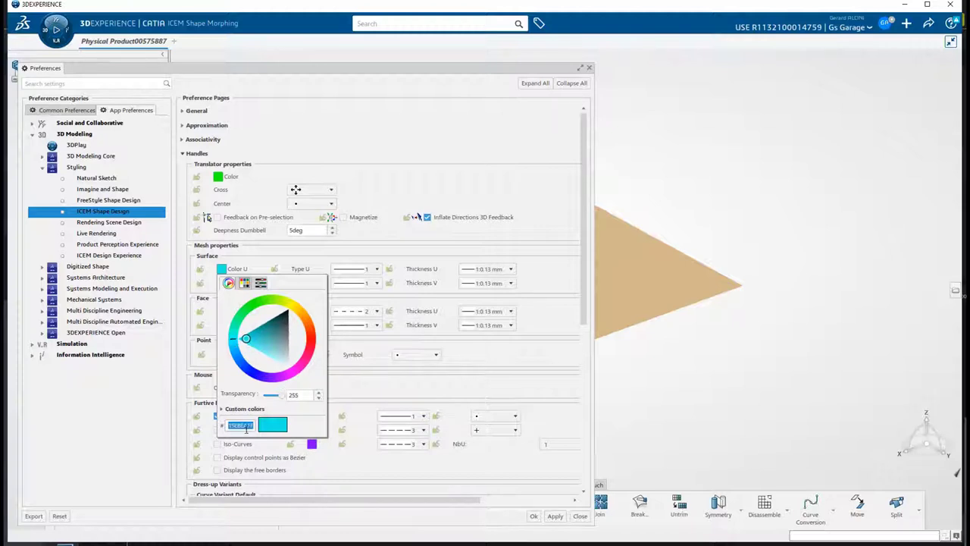
right_click(245, 427)
click(253, 442)
click(352, 380)
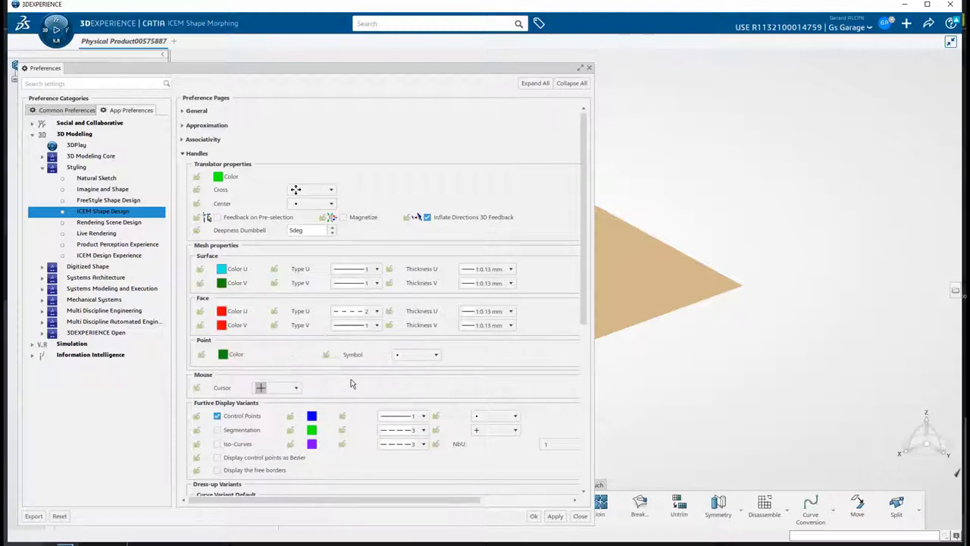
Apply the copied cyan hex code to the surface mesh Color V
click(224, 287)
double_click(243, 439)
right_click(244, 439)
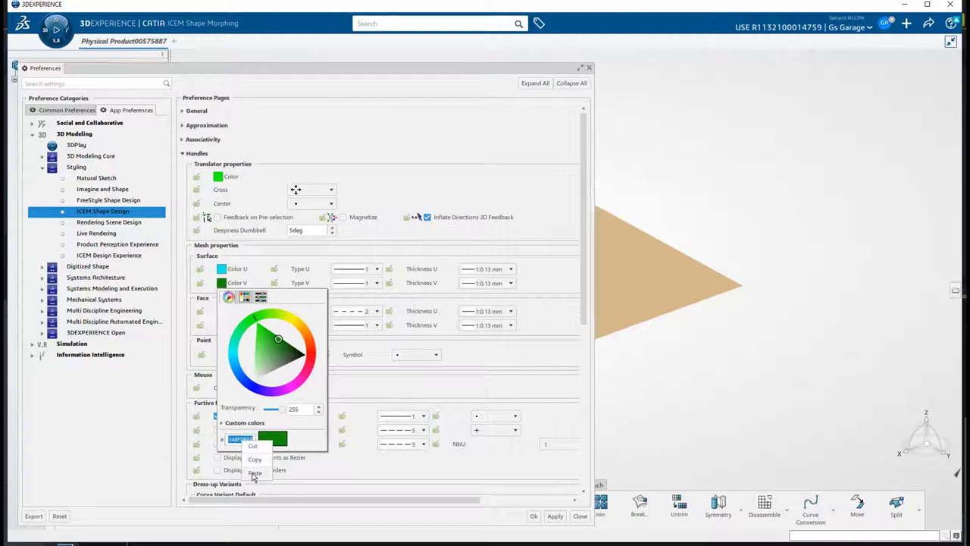
click(254, 473)
key(Return)
click(476, 354)
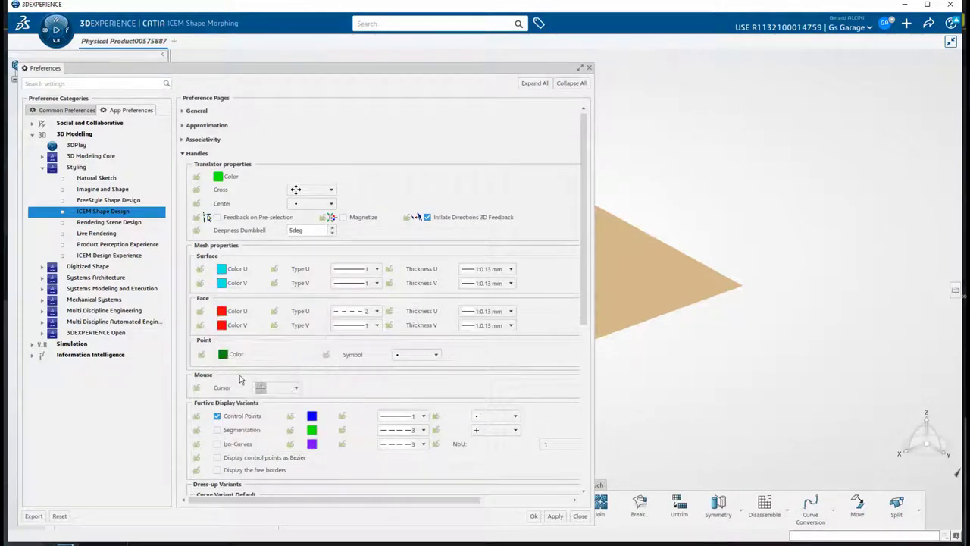
Set the mesh point color to yellow (FFF600FF) and its symbol to the open circle
click(224, 354)
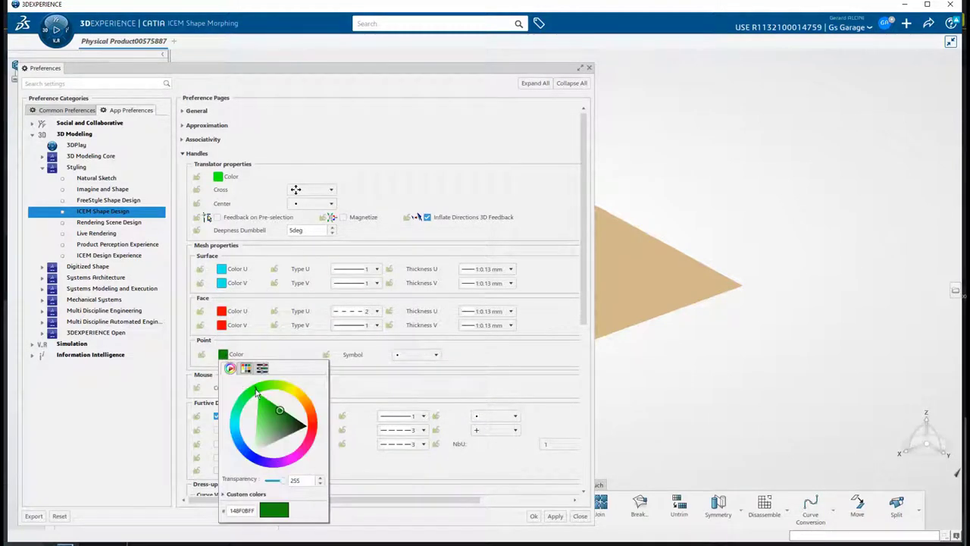
drag(263, 391, 292, 390)
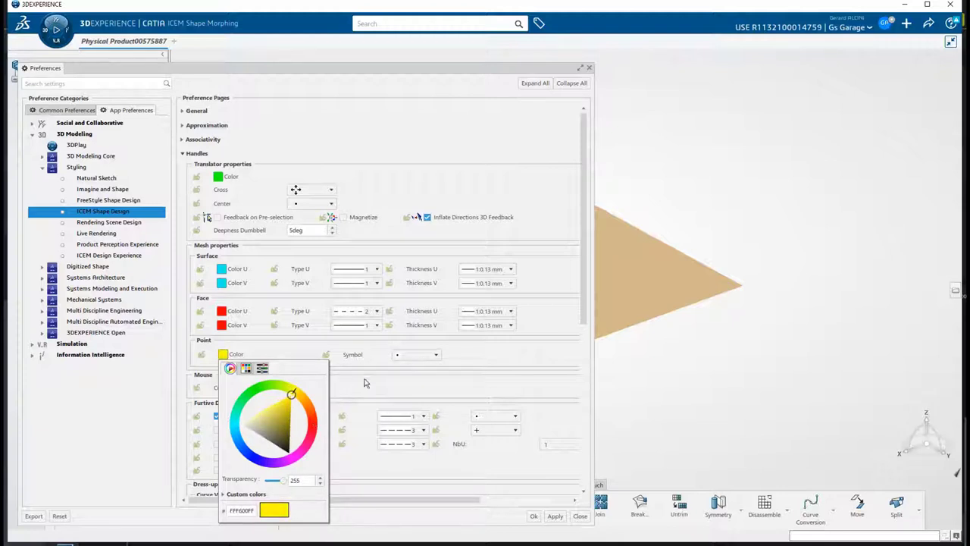
click(413, 354)
click(413, 354)
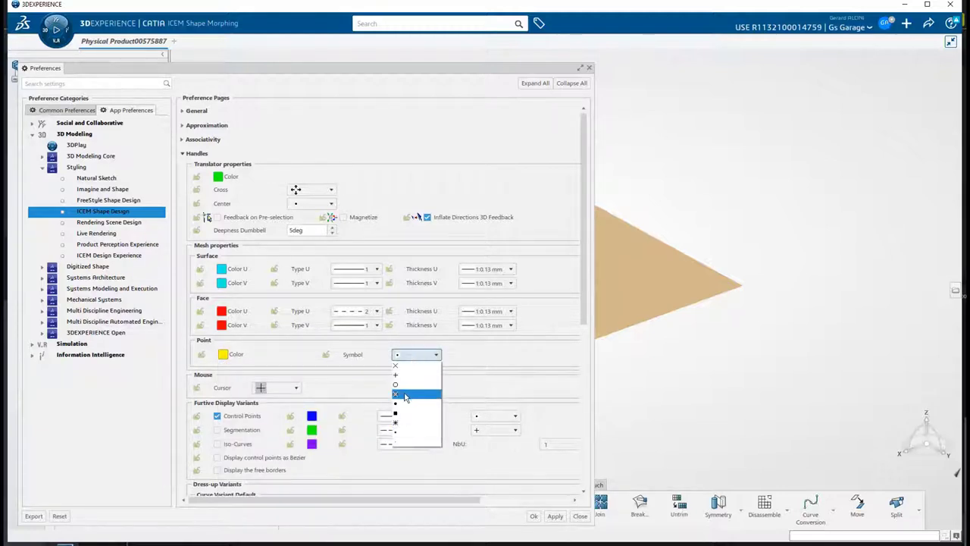
click(401, 388)
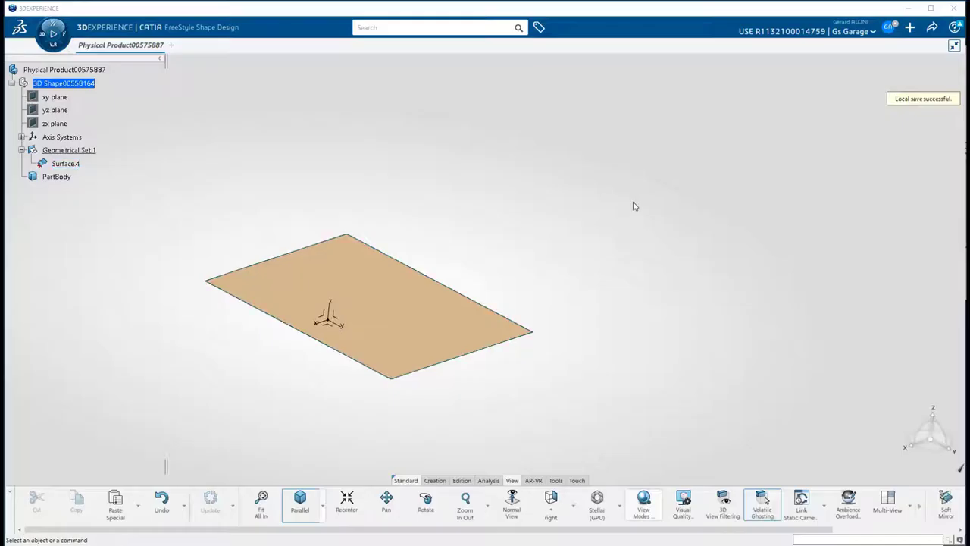
Display the App Options panel and dock it at the side of the work area
right_click(635, 206)
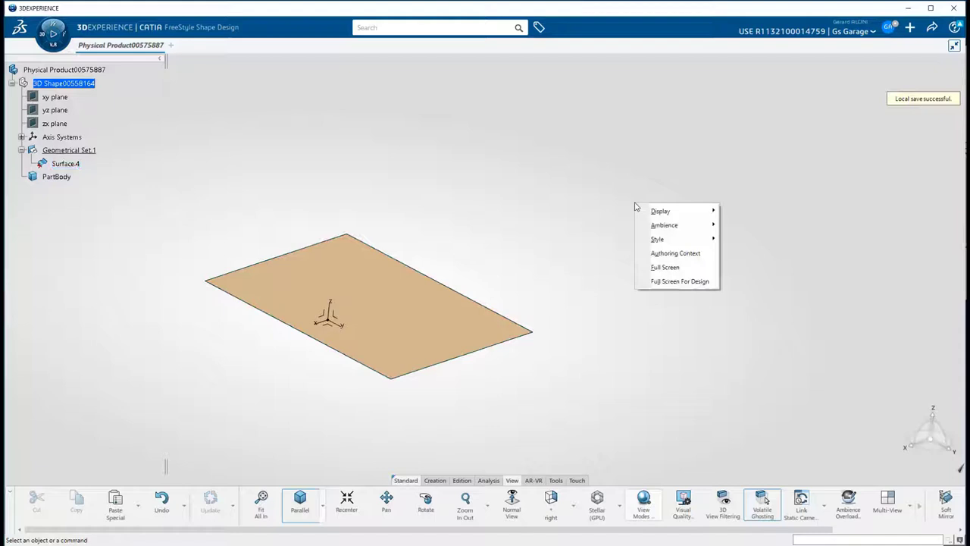
mouse_move(649, 214)
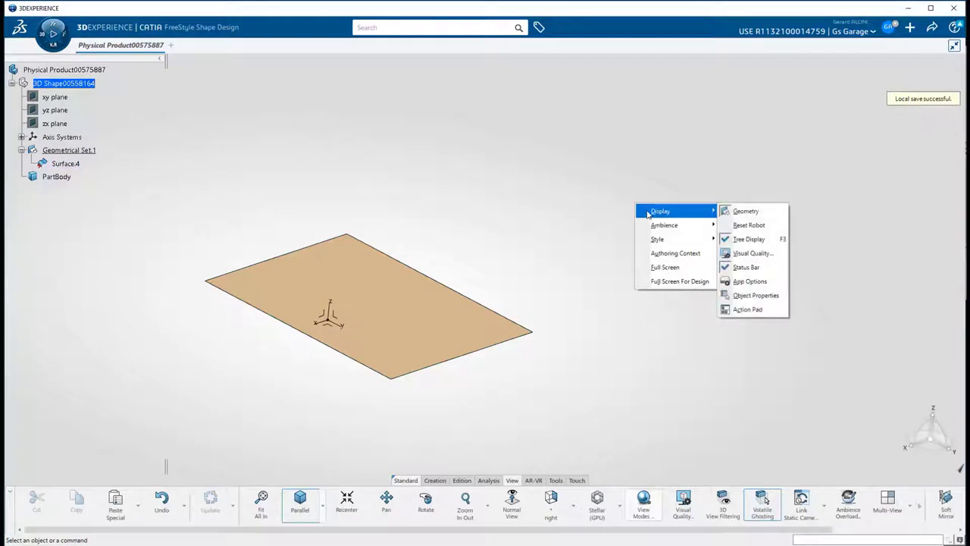
click(754, 287)
drag(755, 94, 962, 122)
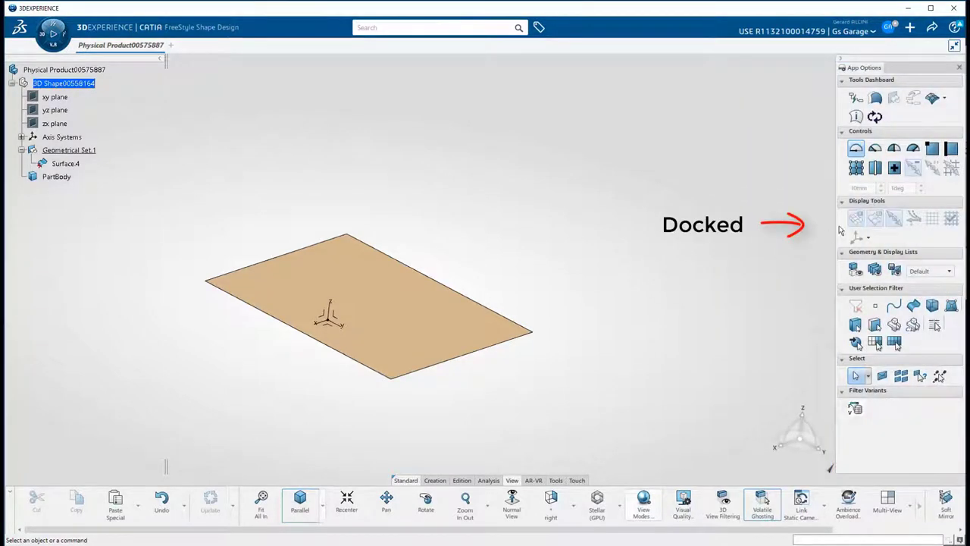
Toggle auto-hide on the docked App Options panel and return it to a floating panel, minimizing and restoring it
click(841, 59)
mouse_move(960, 272)
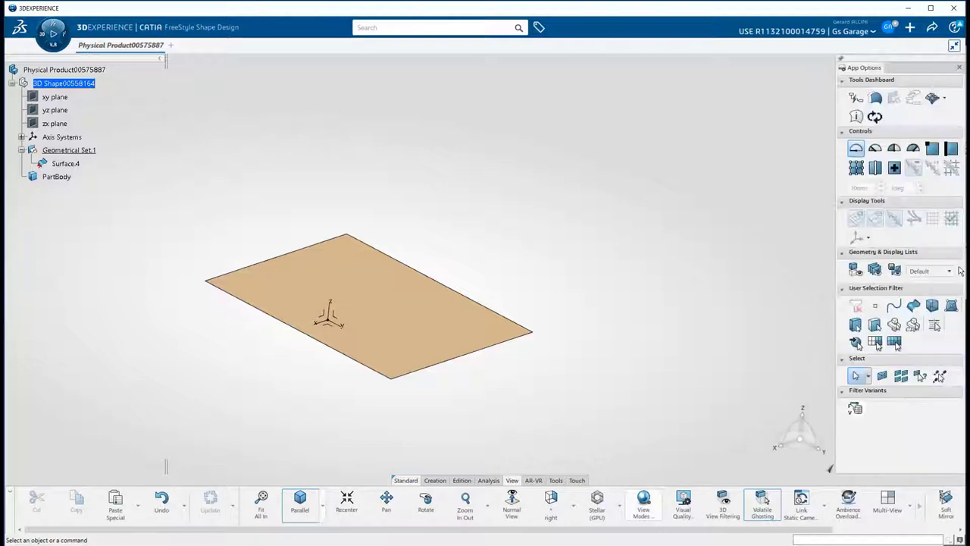
drag(918, 65, 776, 94)
click(850, 95)
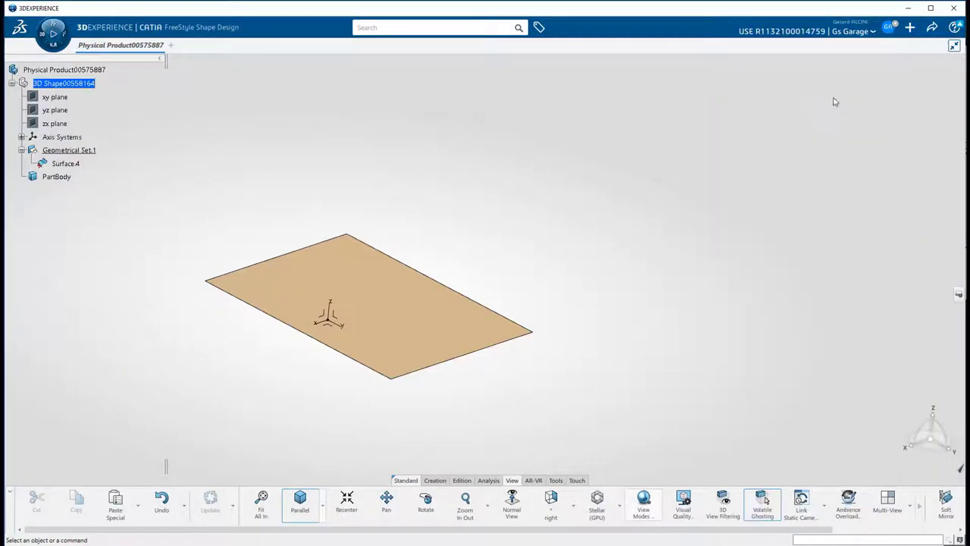
click(959, 294)
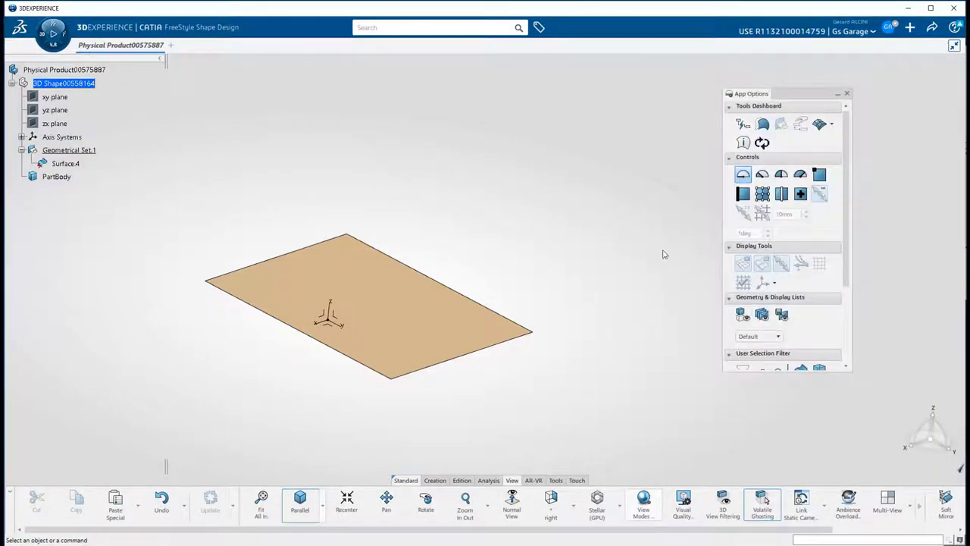
Display the Object Properties panel and group it with the floating App Options panel, leaving App Options in front
right_click(589, 235)
mouse_move(611, 242)
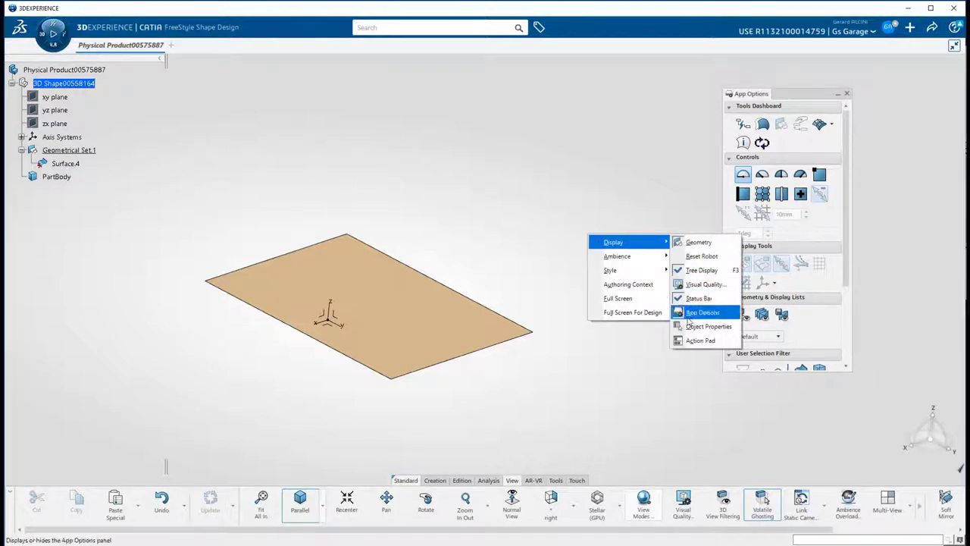
click(691, 326)
drag(902, 194, 816, 104)
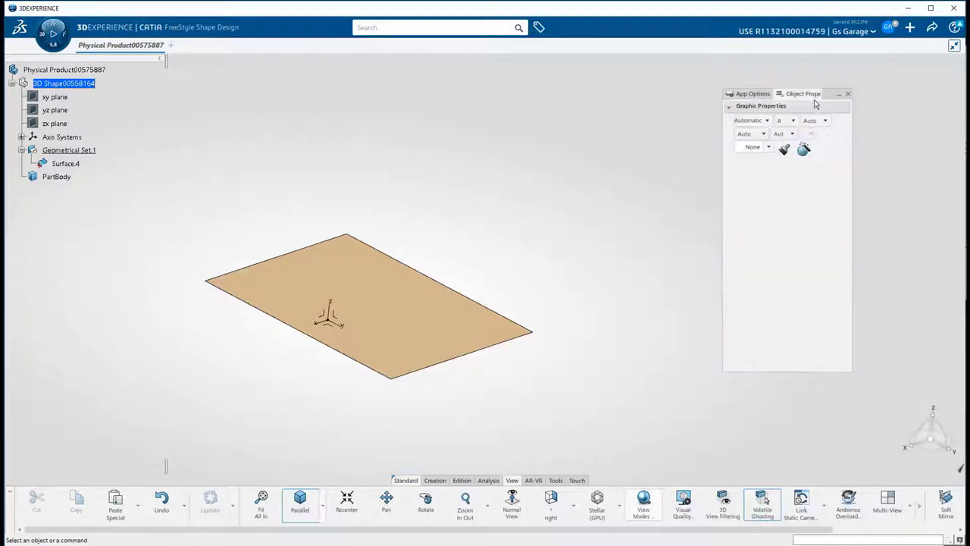
click(749, 95)
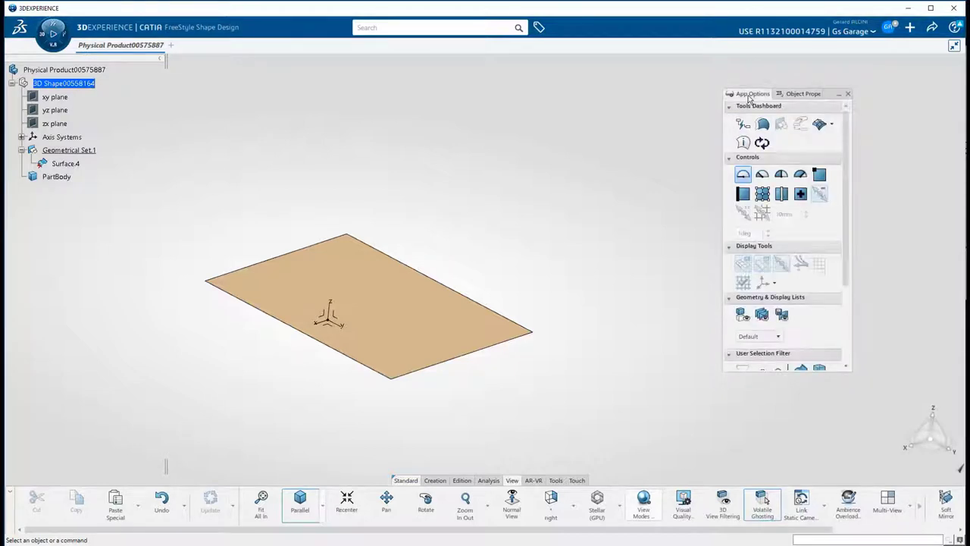
click(417, 327)
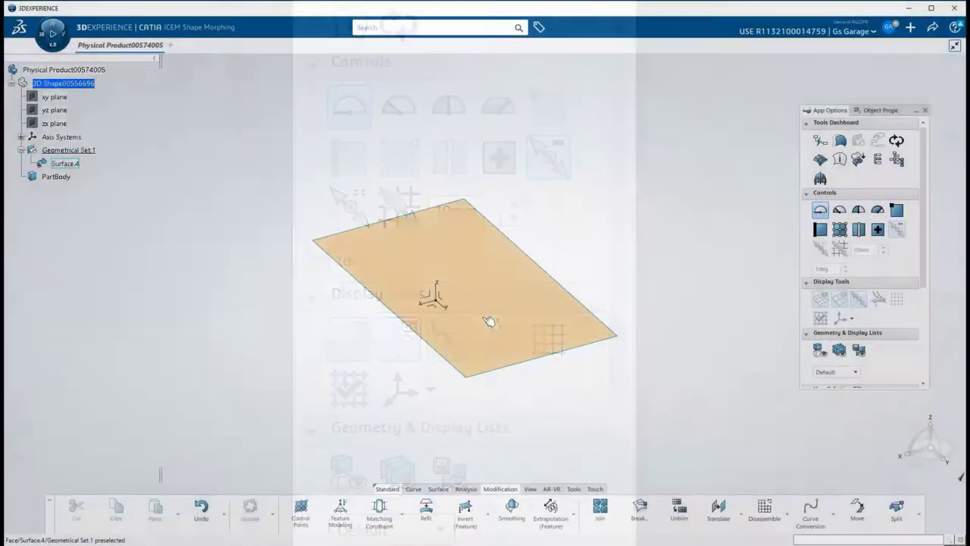
Open Surface.4 for control point editing and set its V order to 11
click(489, 321)
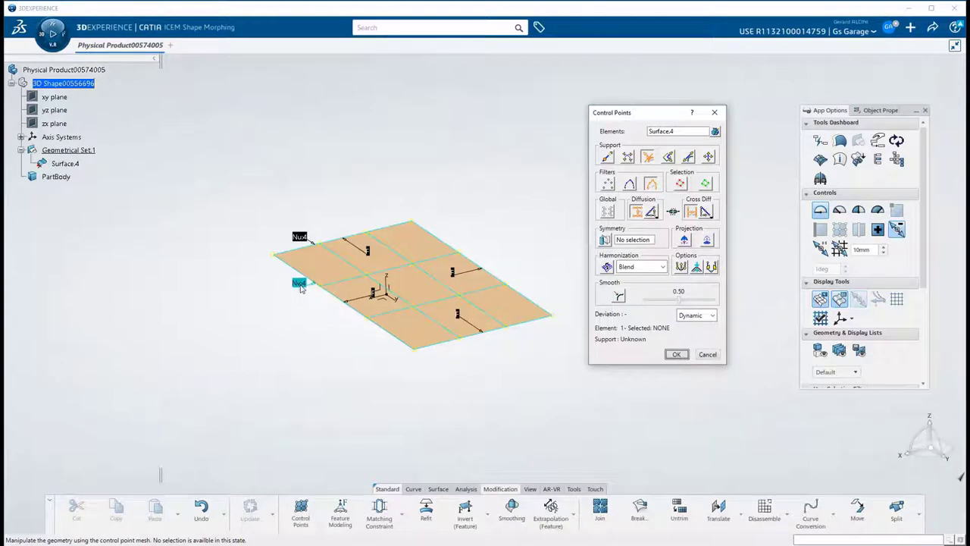
right_click(300, 287)
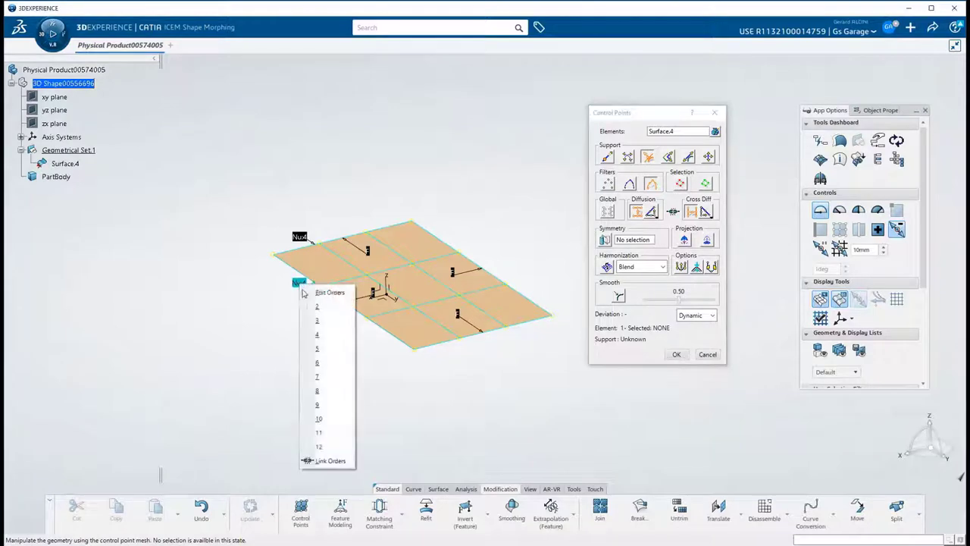
click(305, 432)
middle_drag(304, 428, 350, 403)
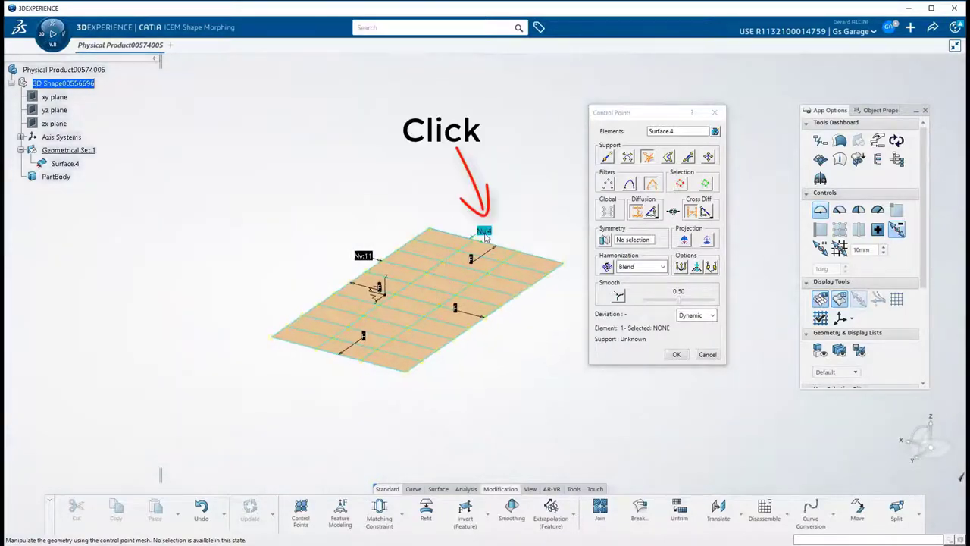
Set the U order of Surface.4 to 11 and accept the control point changes
click(487, 234)
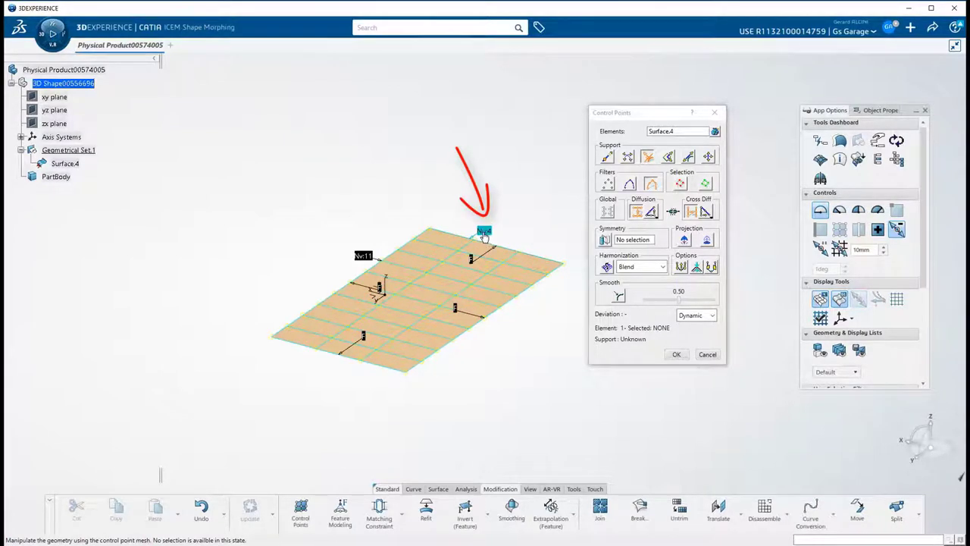
right_click(484, 237)
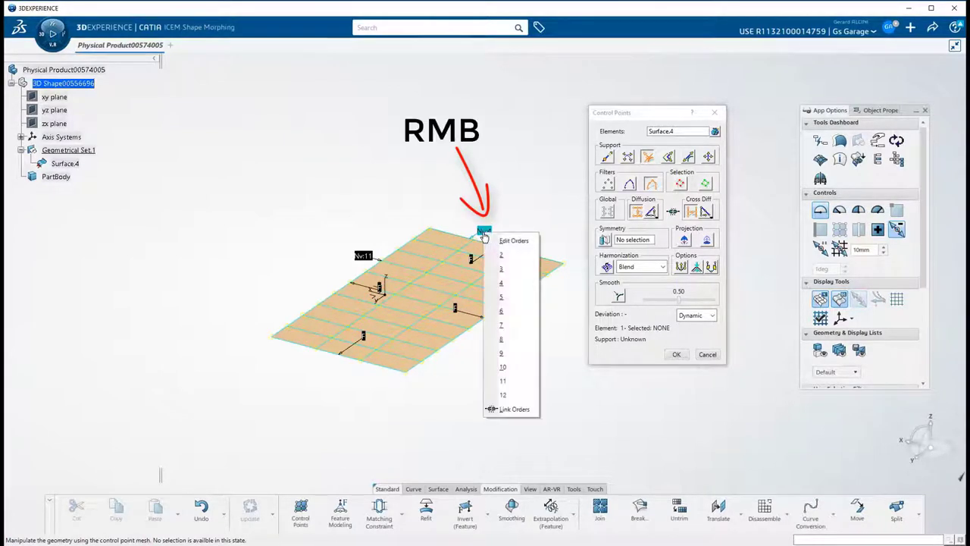
click(503, 381)
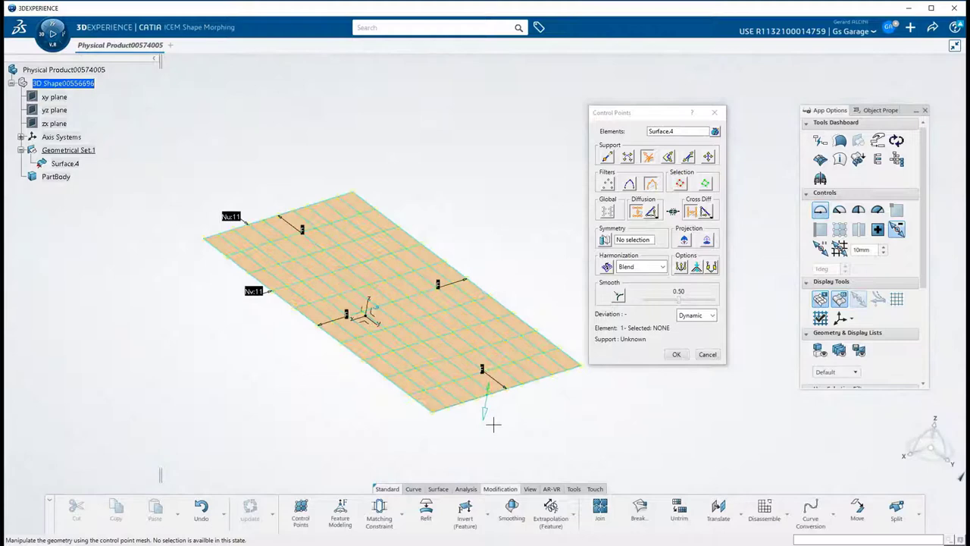
middle_drag(493, 425, 664, 386)
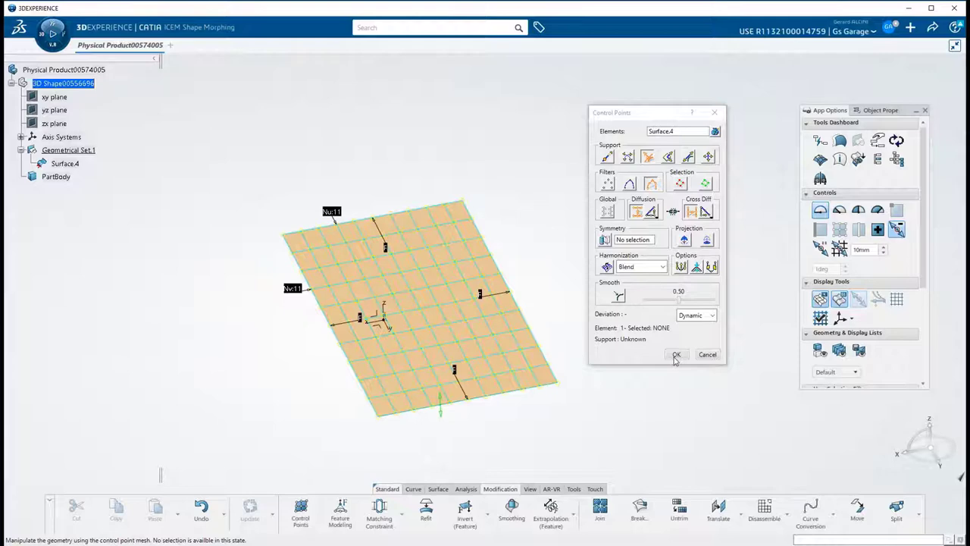
click(676, 356)
Change the fill color of Surface.4 to a reddish brown in its graphic properties
click(879, 110)
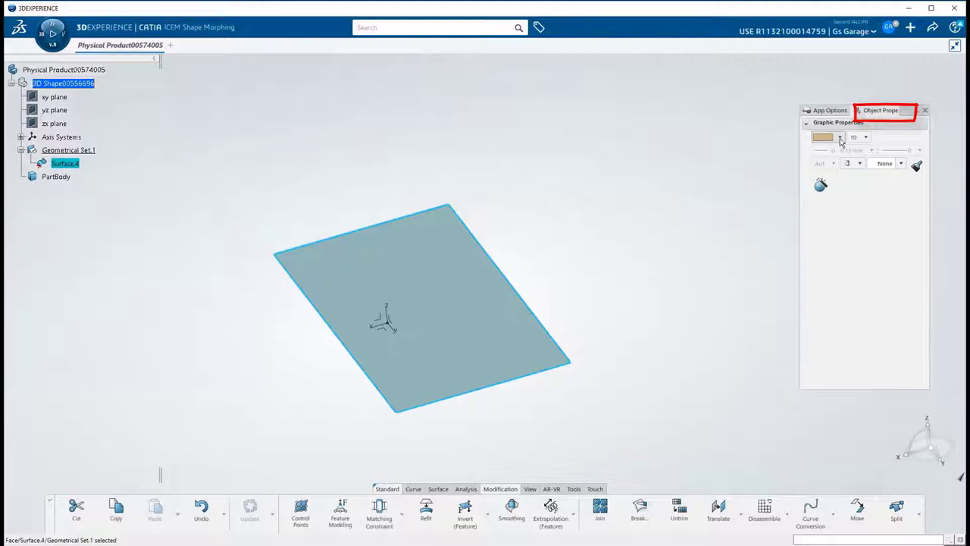
click(840, 137)
click(825, 267)
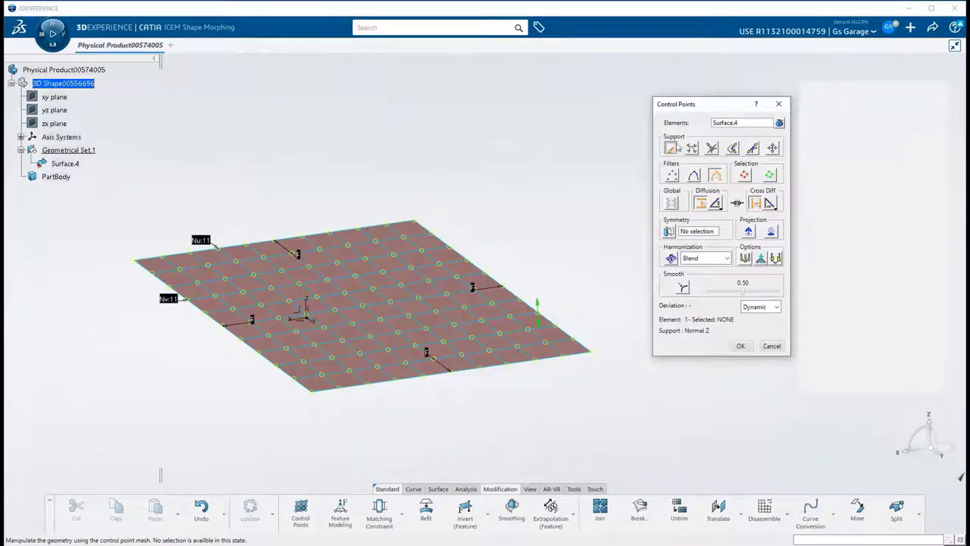
Set the support direction to Normal to Robot, orient it along Z, and pull the end row of control points in that direction
click(672, 148)
drag(928, 456, 942, 455)
mouse_move(583, 325)
middle_down()
mouse_move(576, 335)
mouse_move(566, 317)
middle_up()
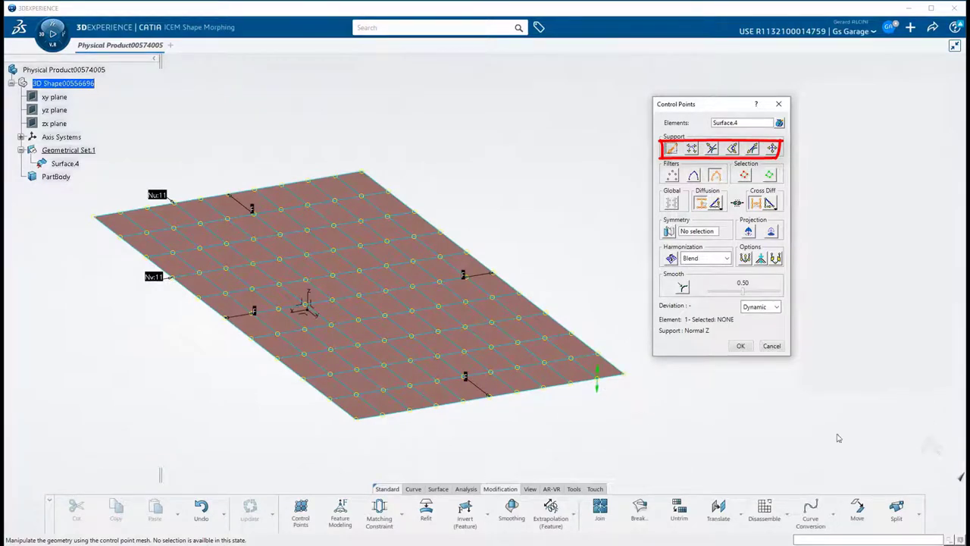
key(F5)
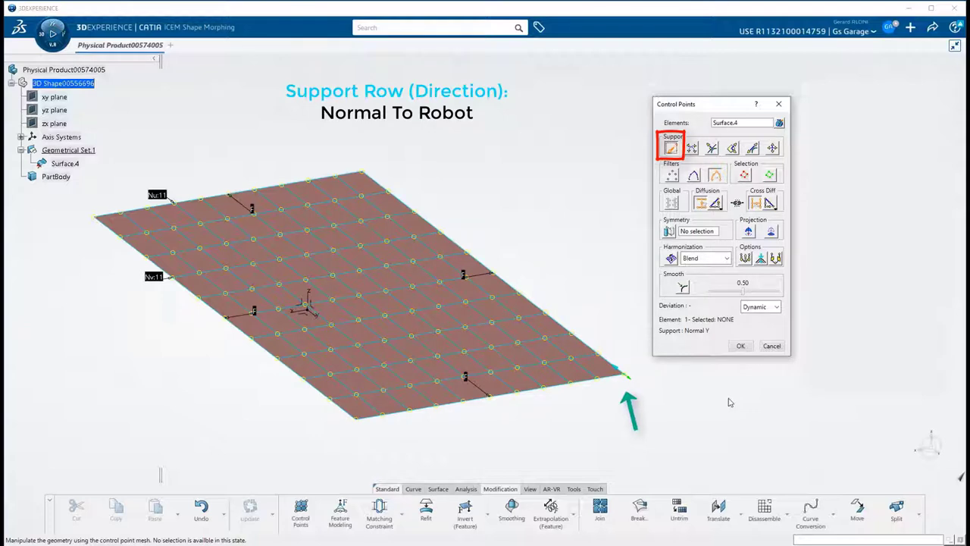
key(F5)
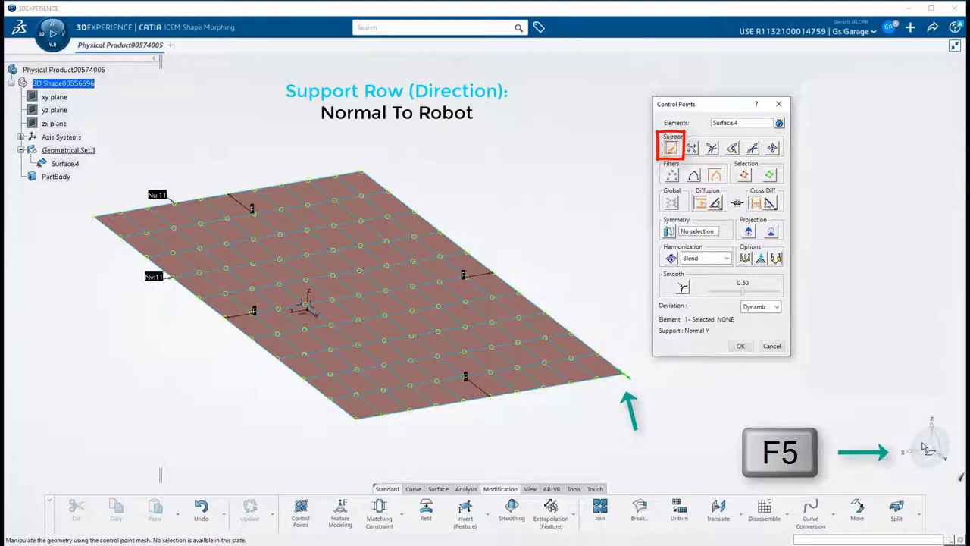
key(F5)
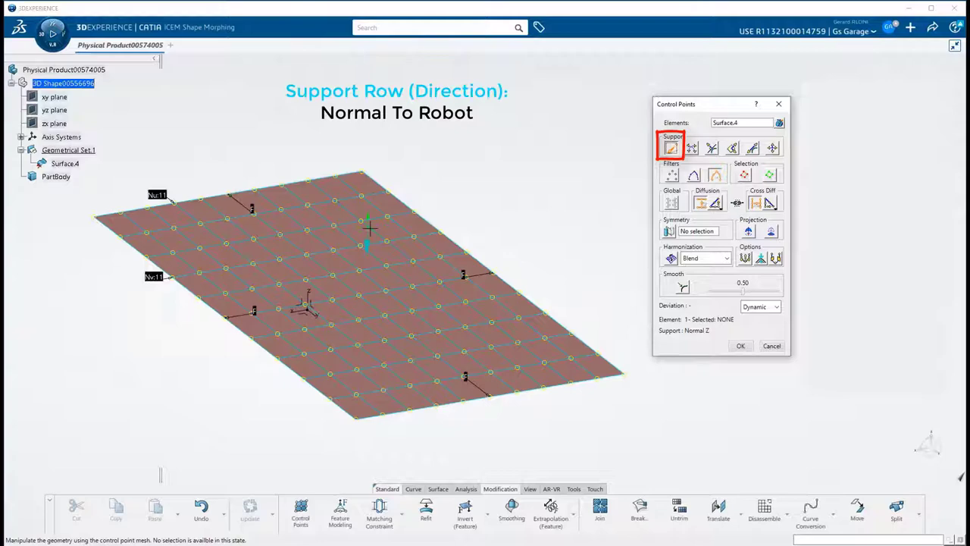
drag(536, 388, 551, 355)
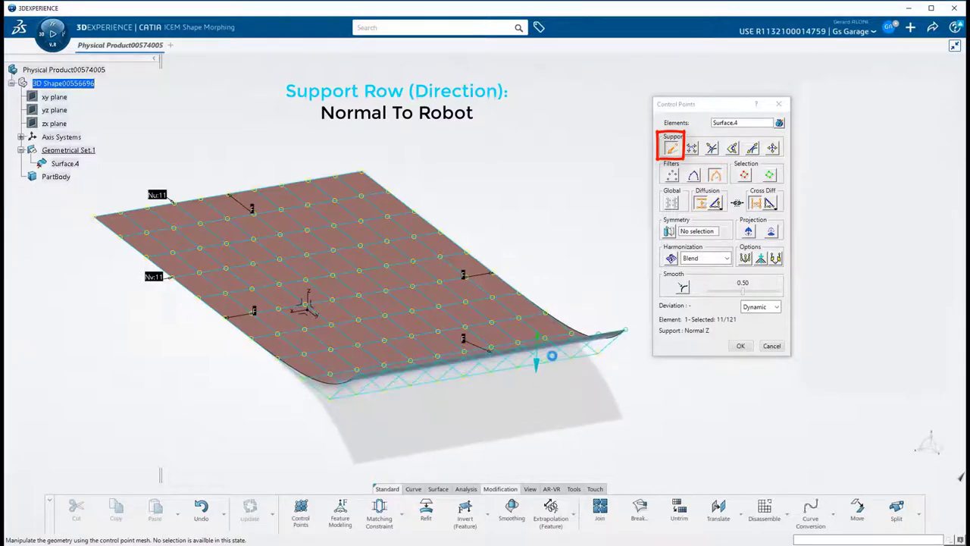
middle_drag(552, 357, 535, 382)
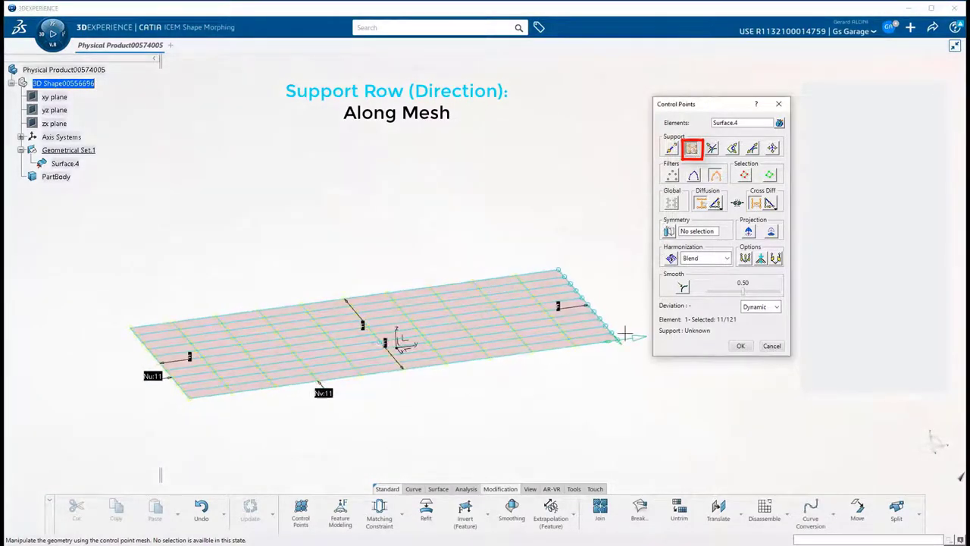
Slide the end row of control points along the mesh, and drag an inner row normal to the surface
drag(616, 338, 606, 340)
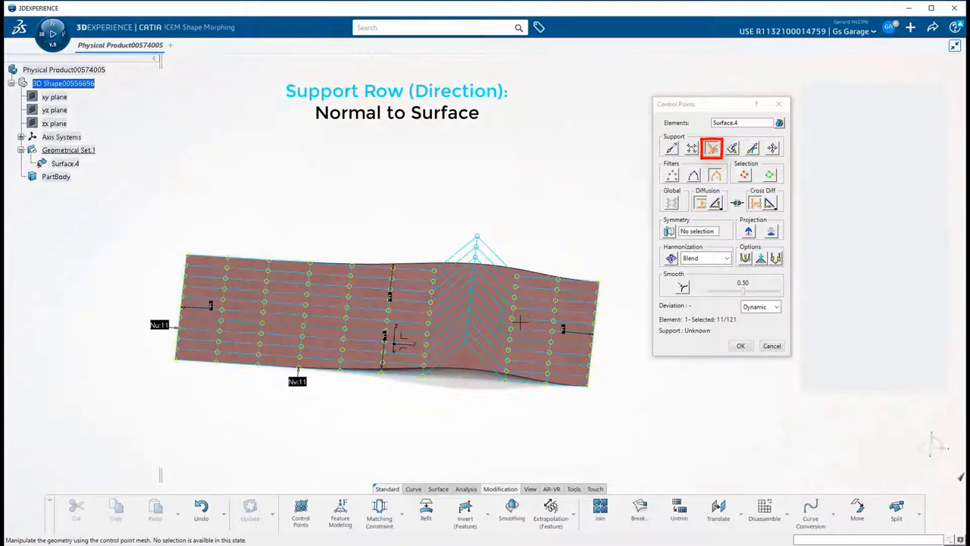
middle_drag(520, 322, 422, 324)
drag(422, 325, 429, 286)
middle_drag(429, 285, 466, 338)
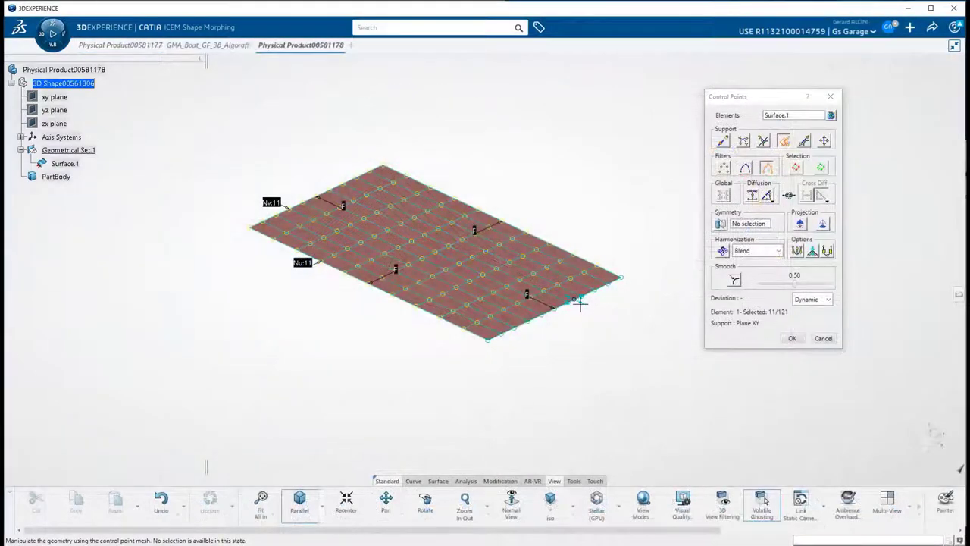
Move the end row of Surface.1's control points within the robot's XY plane, and again within the YZ plane after reorienting the robot
mouse_move(580, 301)
mouse_down()
mouse_move(568, 312)
mouse_move(623, 321)
mouse_move(588, 314)
mouse_up()
middle_drag(455, 413, 458, 363)
key(F5)
middle_drag(535, 319, 491, 307)
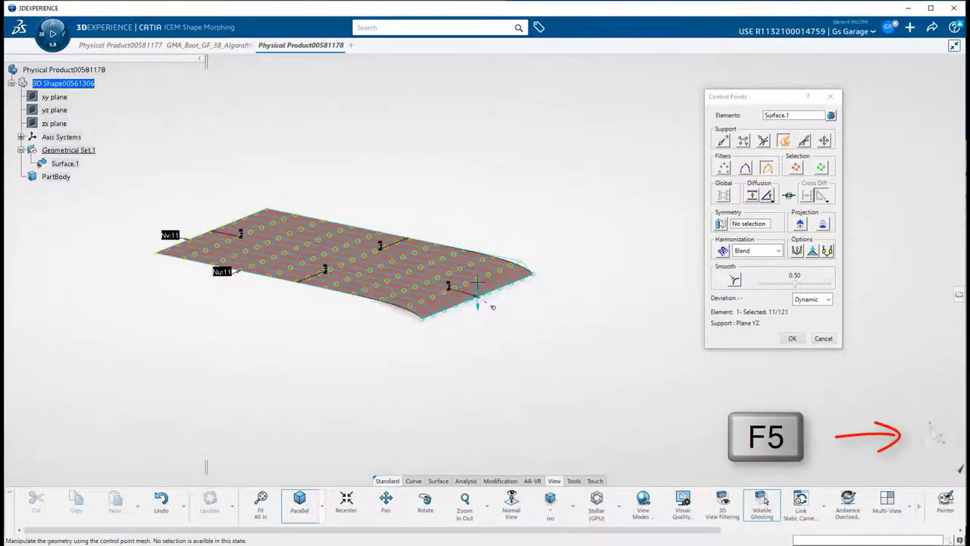
drag(480, 295, 481, 224)
middle_drag(500, 319, 565, 309)
key(F5)
drag(933, 452, 943, 458)
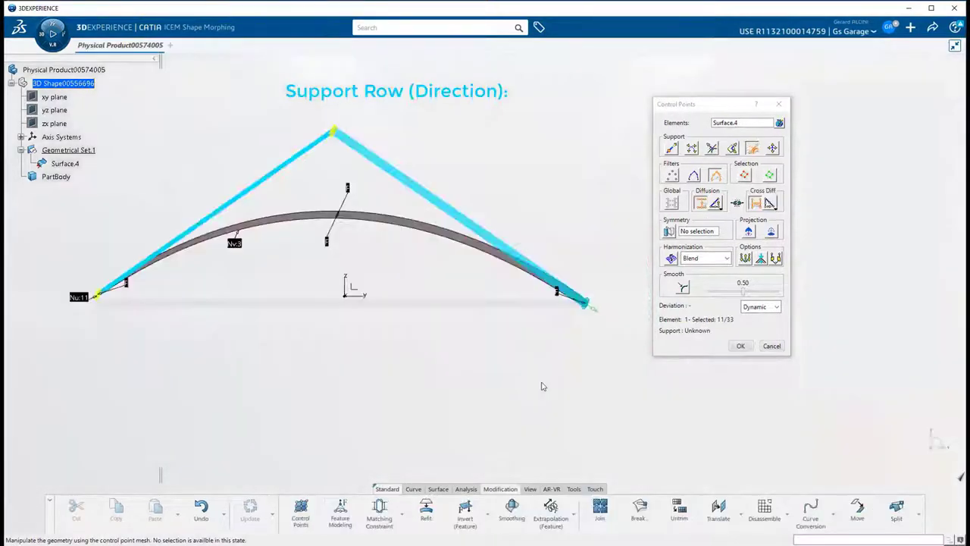
Pull the end row of Surface.4's control points along the tangent and set the V order to 2
drag(596, 312, 614, 338)
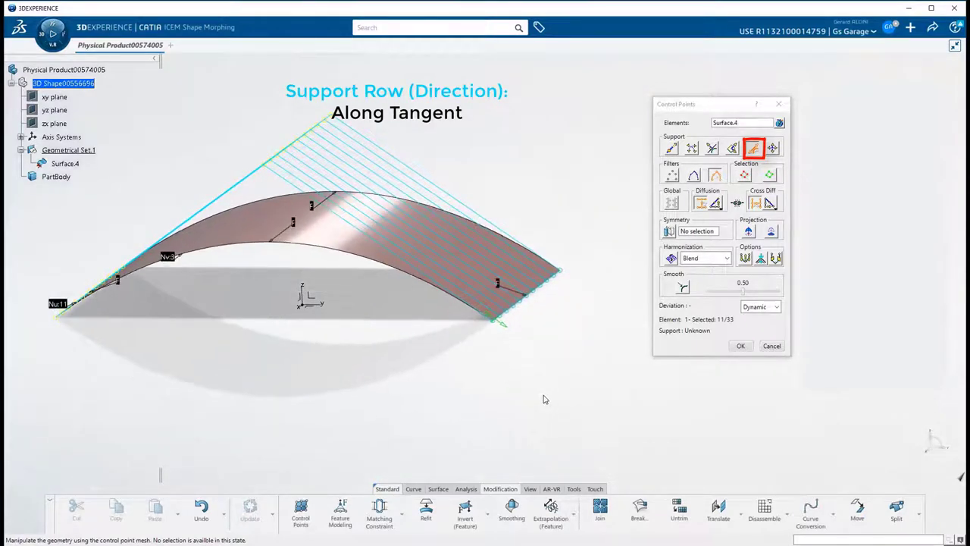
click(168, 256)
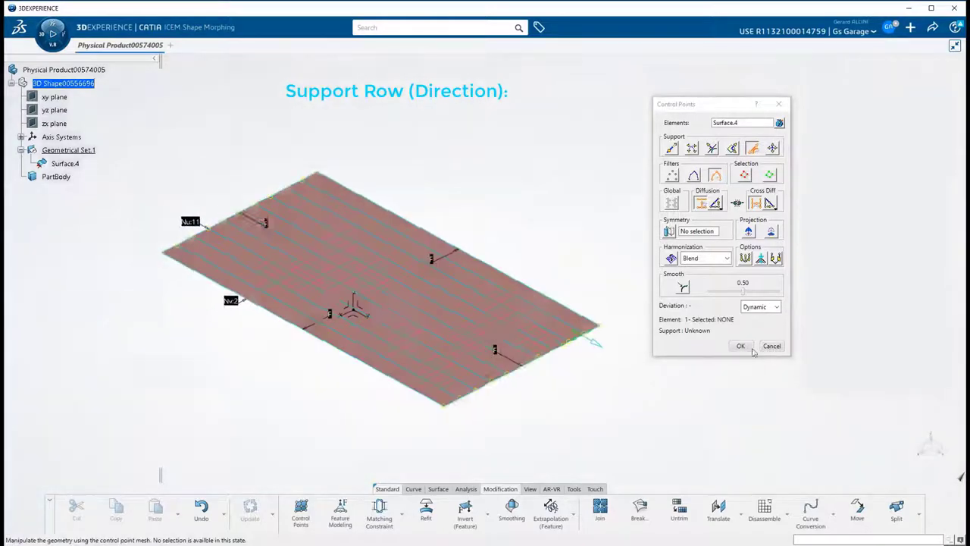
Set the support direction to Screen Plane and the V order of Surface.4 to 10
click(772, 148)
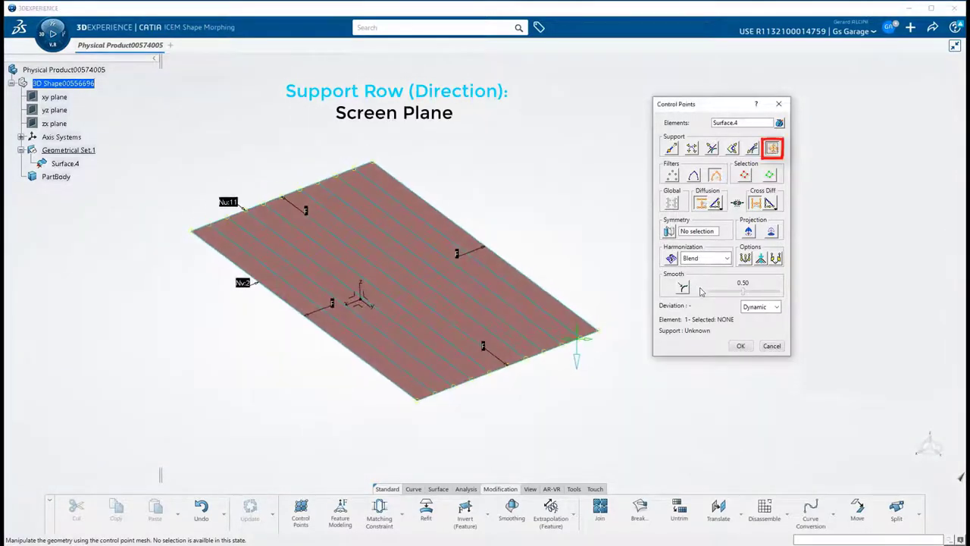
click(242, 282)
click(312, 394)
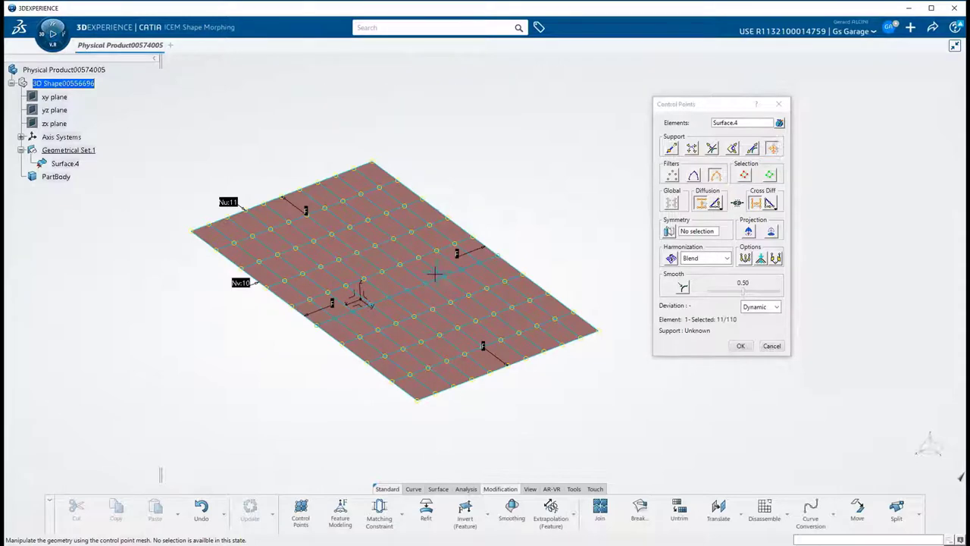
Drag rows of Surface.4's control points freely within the screen plane from different viewing angles
mouse_move(433, 273)
mouse_down()
mouse_move(416, 273)
mouse_move(444, 274)
mouse_up()
middle_drag(444, 274, 429, 300)
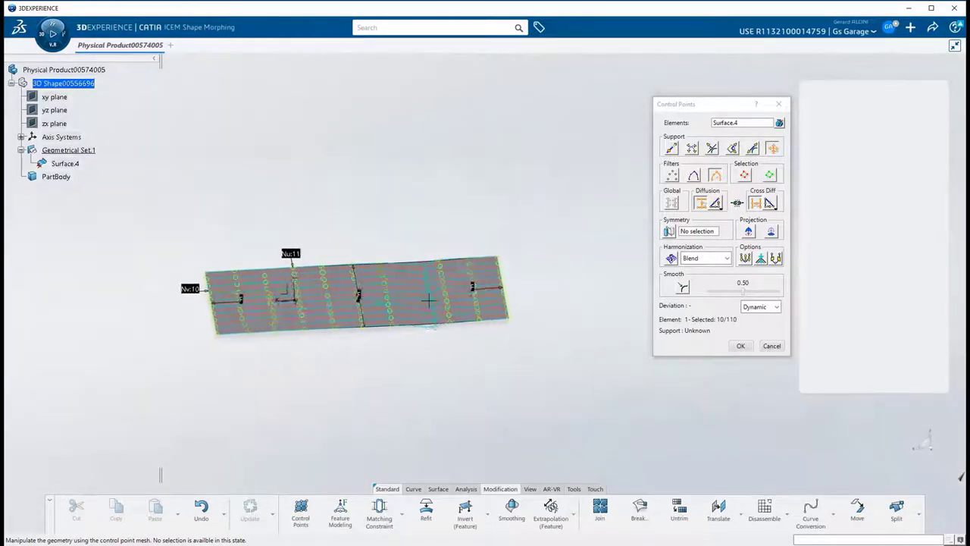
scroll(429, 299, up, 4)
click(408, 319)
drag(407, 319, 405, 340)
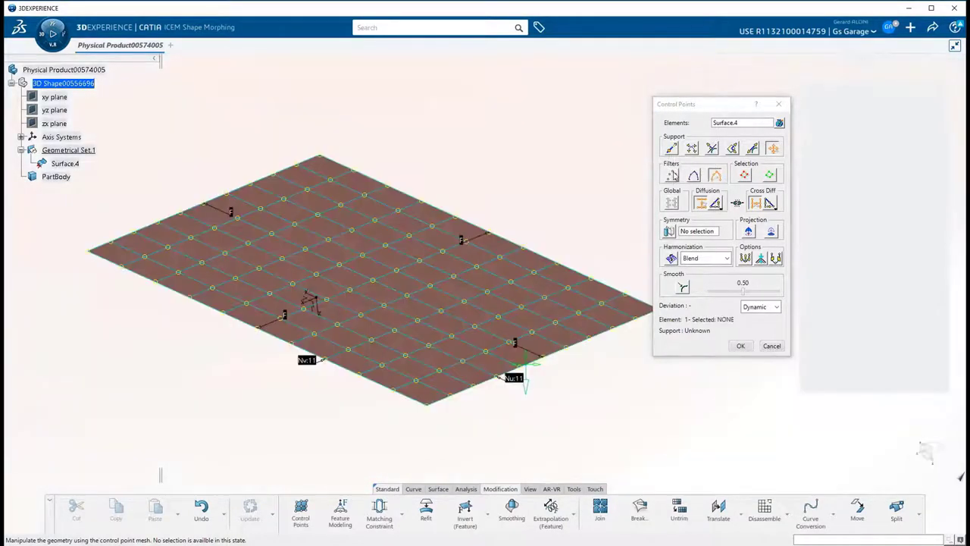
Set the filter to points only and select the two end rows of control points plus neighboring points of the third row
click(671, 176)
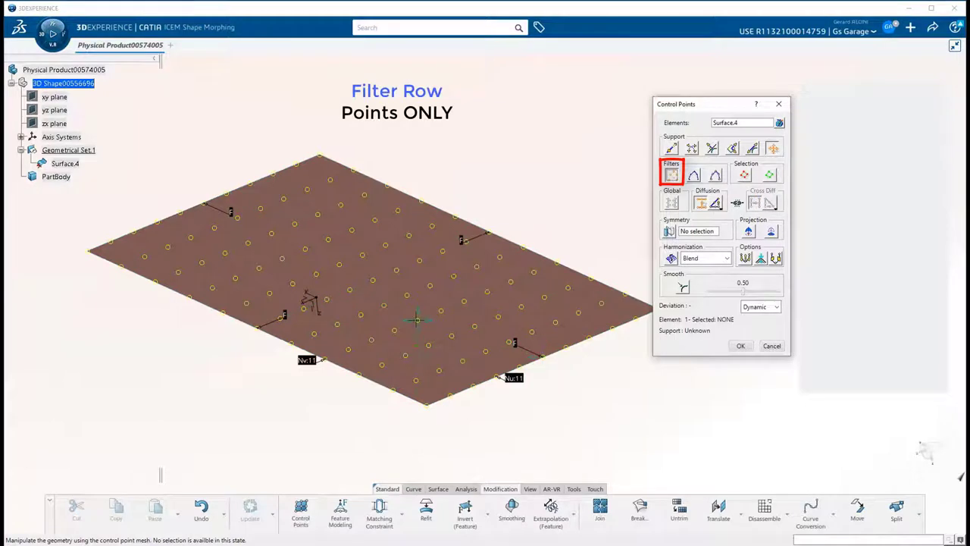
click(429, 283)
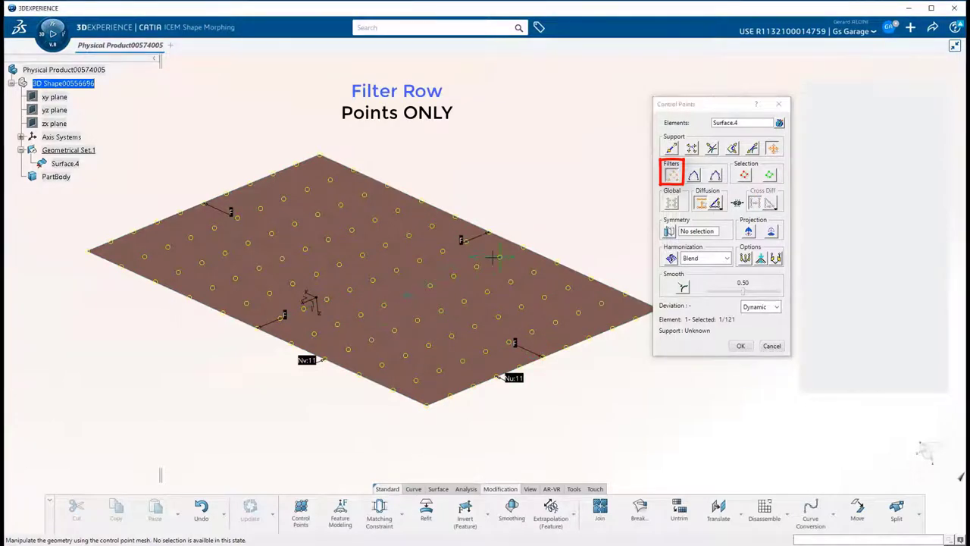
middle_drag(581, 399, 524, 403)
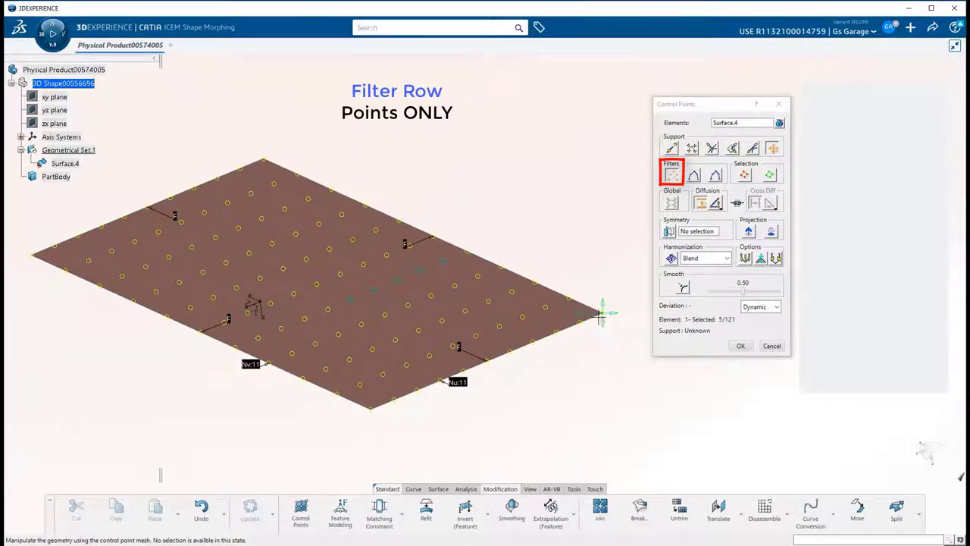
click(361, 388)
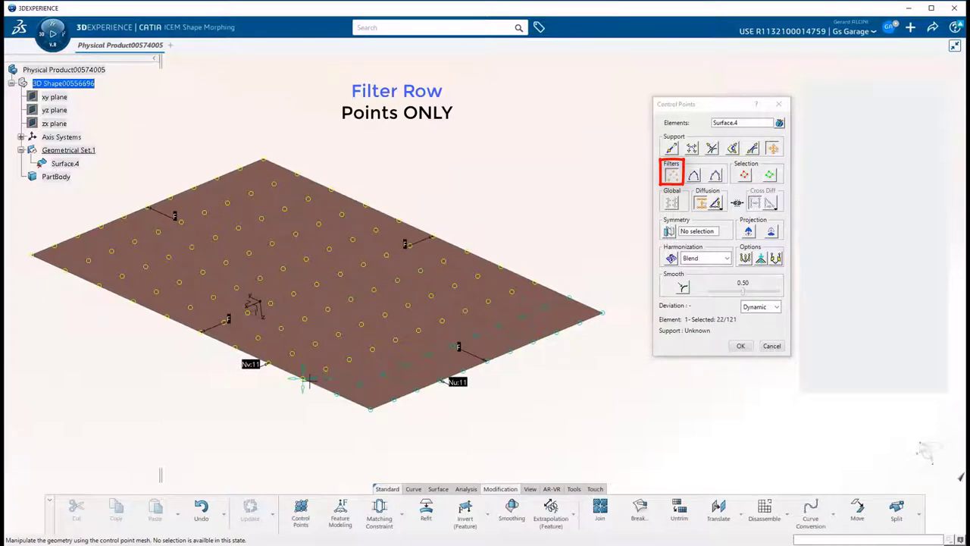
ctrl+click(397, 339)
Set the support direction to Normal to Robot and move the selected control points along Z
click(673, 147)
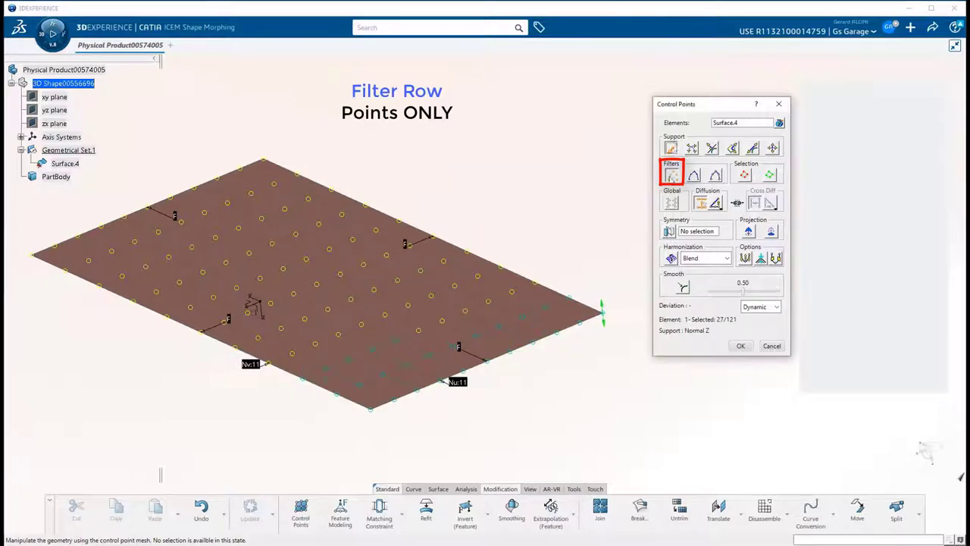
drag(397, 414, 408, 386)
middle_drag(408, 386, 575, 406)
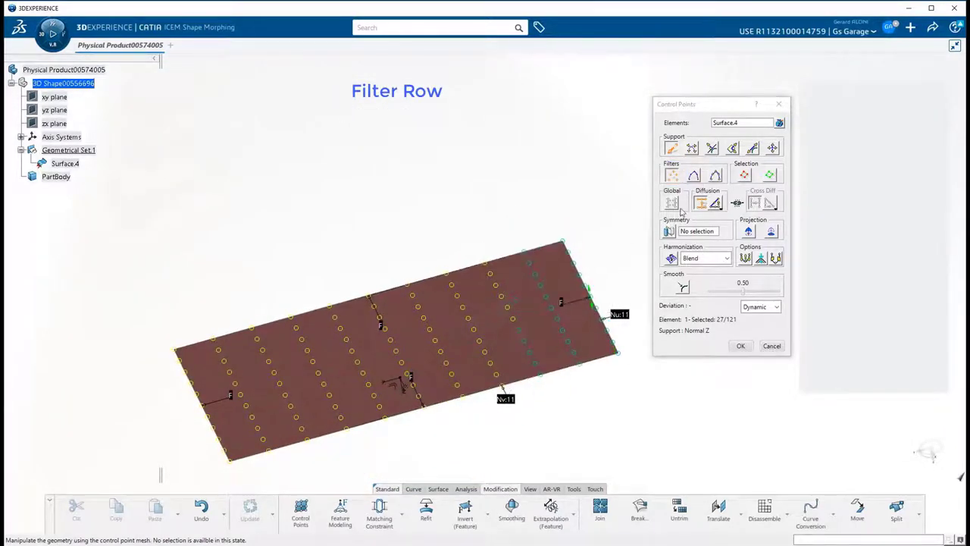
Restrict the filter to mesh lines only and replace the current point selection with a single mesh row
click(695, 178)
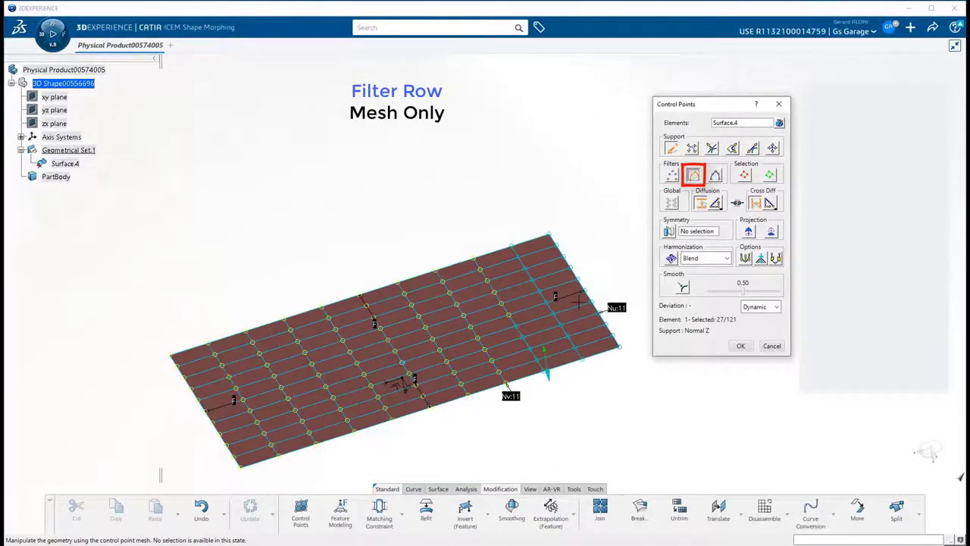
middle_drag(579, 302, 634, 422)
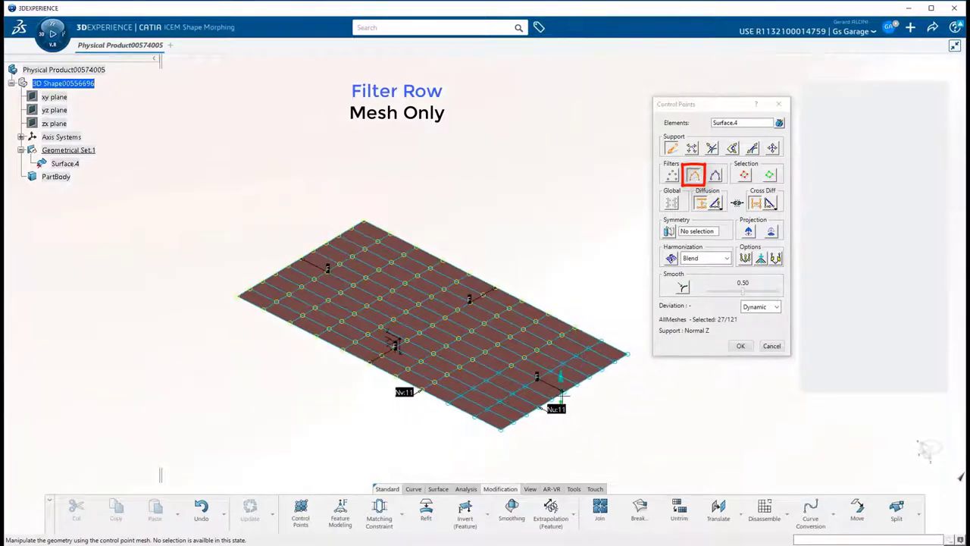
middle_drag(548, 355, 573, 320)
middle_drag(565, 396, 429, 338)
click(769, 176)
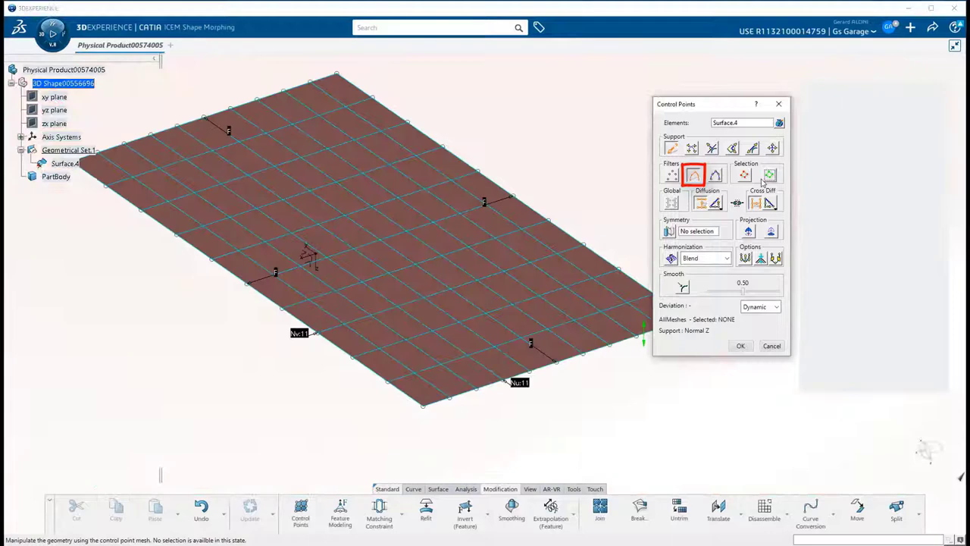
middle_drag(496, 313, 467, 290)
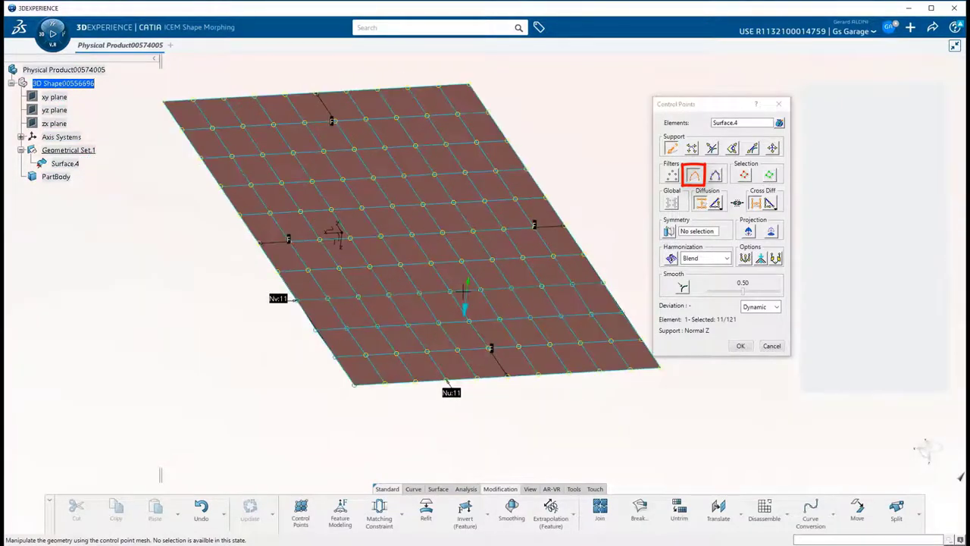
Move interior mesh lines of Surface.4 slightly along Z with the mesh-only filter and undo the change
drag(467, 289, 480, 285)
mouse_move(482, 348)
mouse_down()
mouse_move(486, 313)
mouse_move(484, 346)
mouse_up()
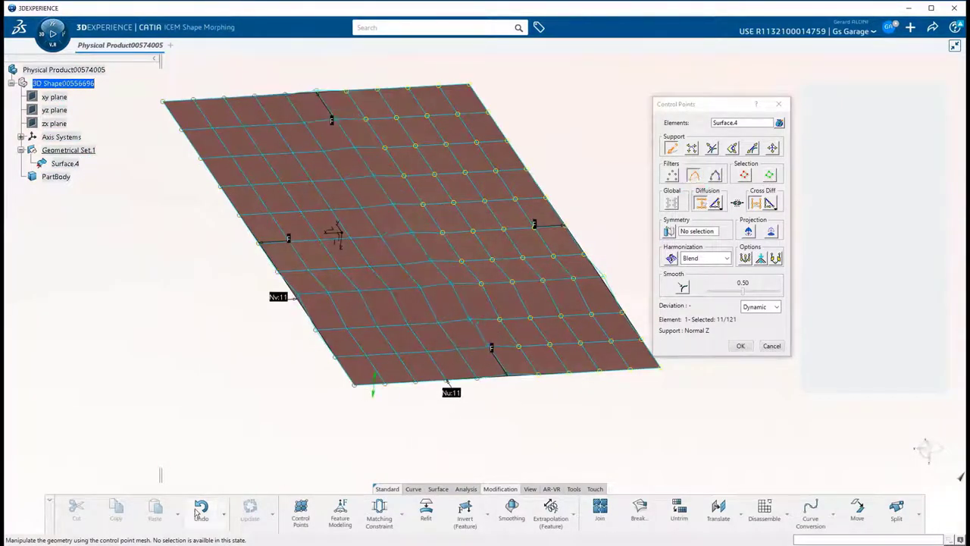
click(201, 511)
Set the filter to points and mesh, and switch the surface's Nv order to 2 and back to 11
click(716, 175)
middle_drag(462, 385, 438, 335)
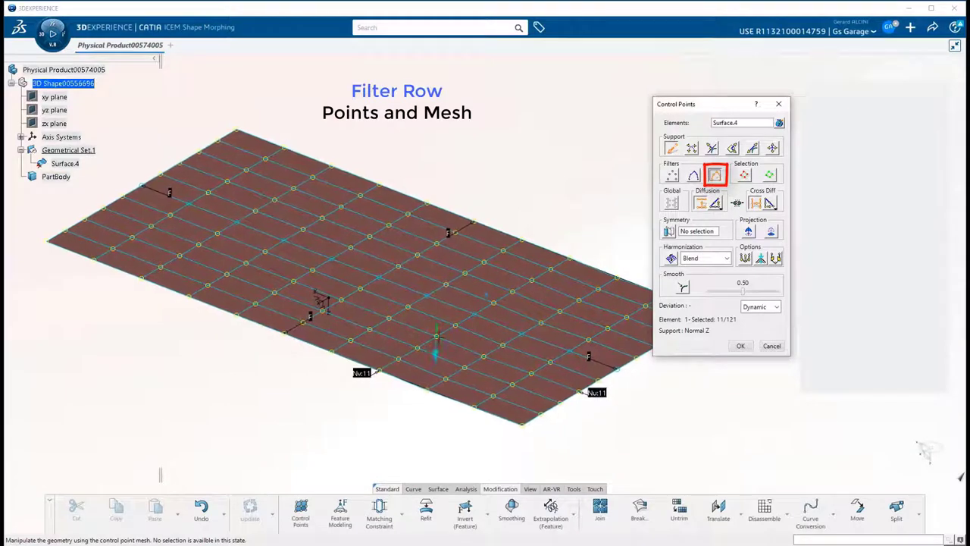
right_click(363, 374)
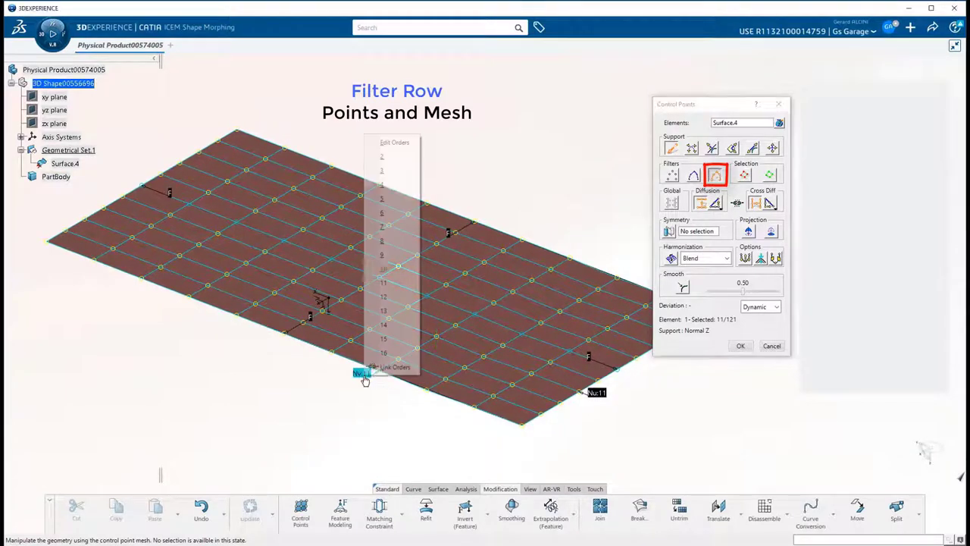
click(396, 157)
right_click(361, 377)
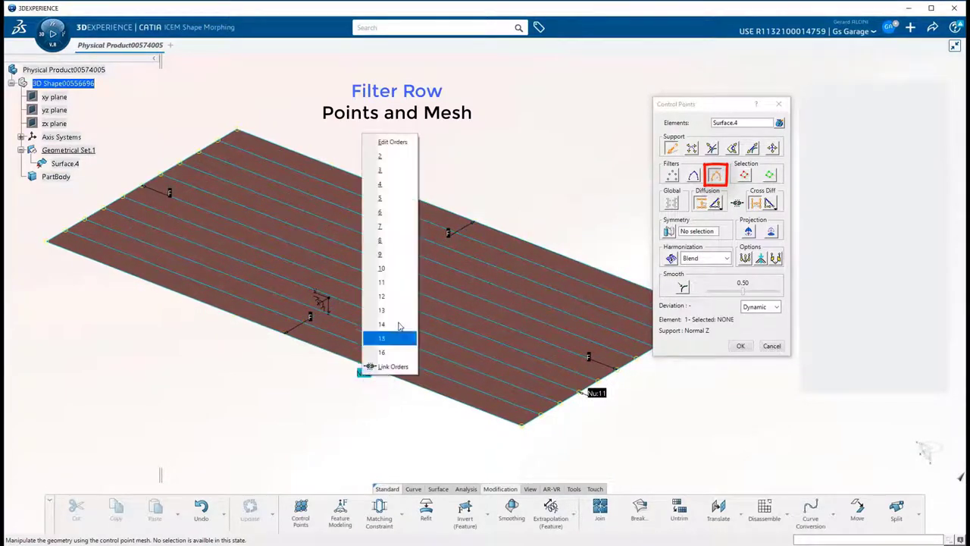
click(397, 286)
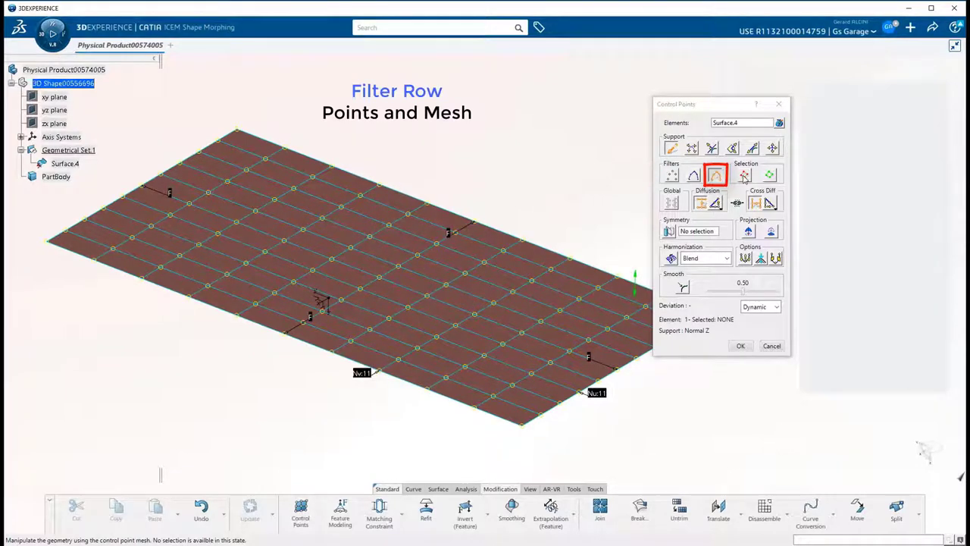
Select all control points, clear that selection, and pick the mesh row along the surface's end edge
click(745, 175)
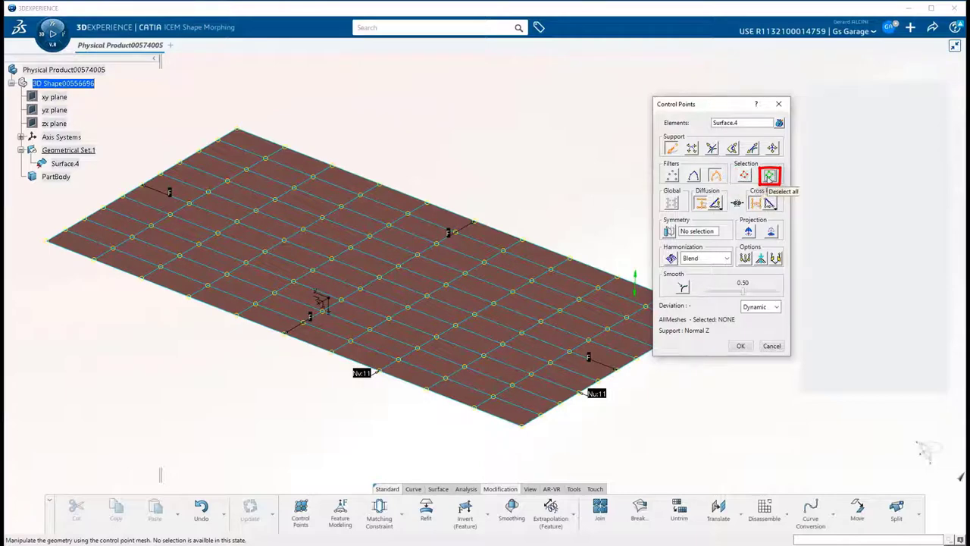
middle_drag(535, 268, 627, 224)
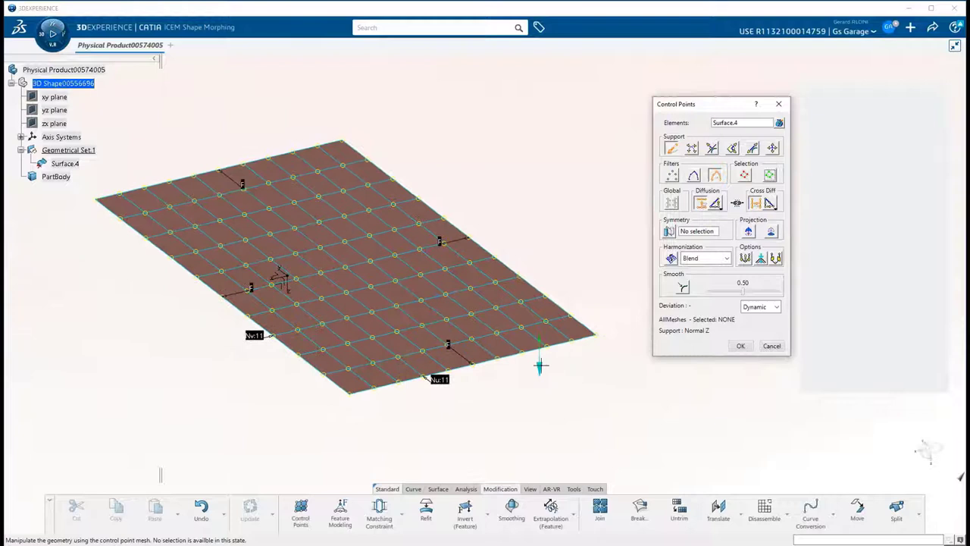
click(539, 355)
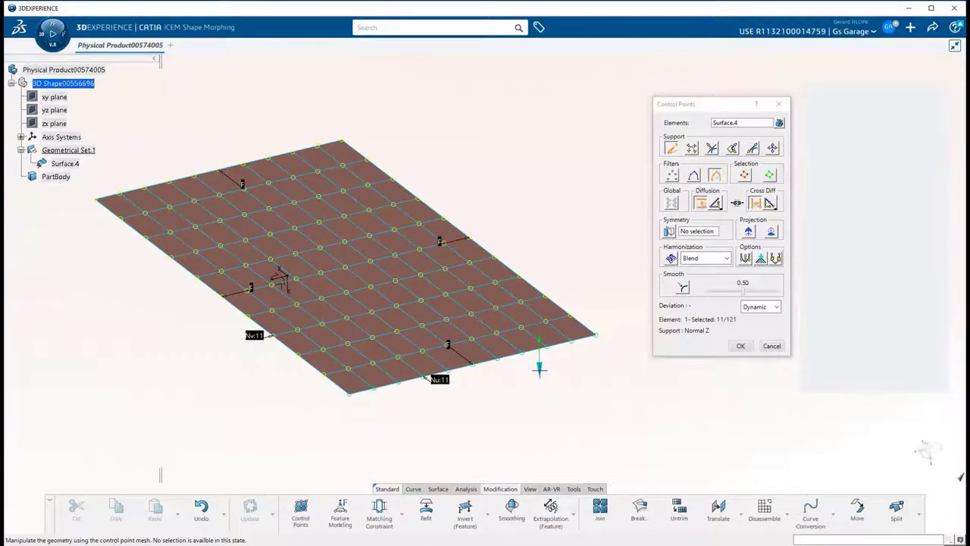
Raise the whole end row along Z with constant diffusion, view the bend from the side, and undo it
drag(540, 368, 537, 193)
middle_drag(484, 296, 557, 337)
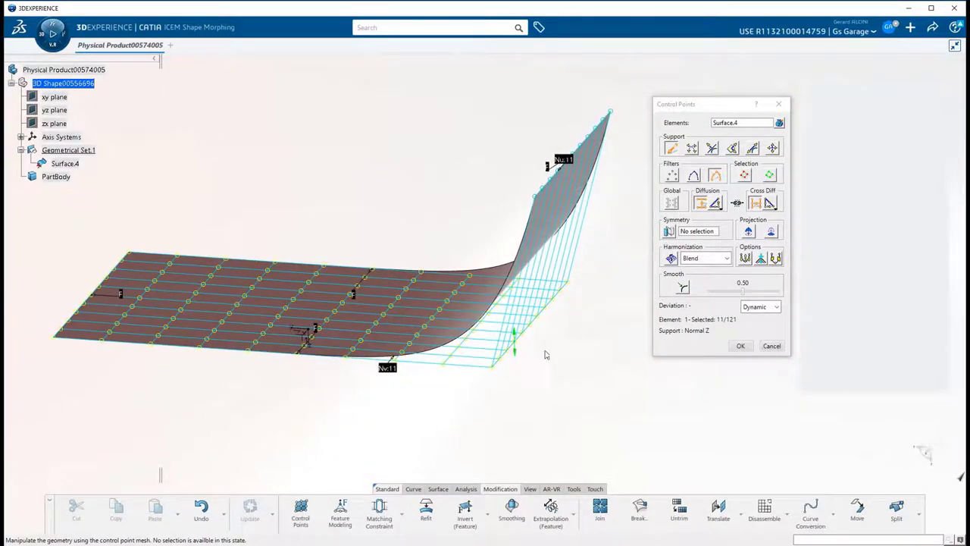
click(201, 508)
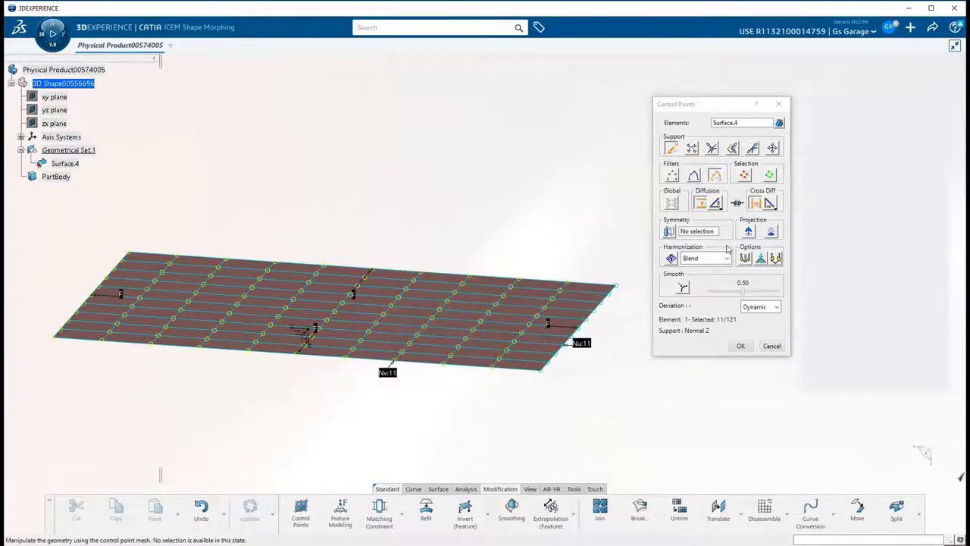
Switch to linear diffusion, raise the end row from its corner point along Z, and undo the move
click(715, 204)
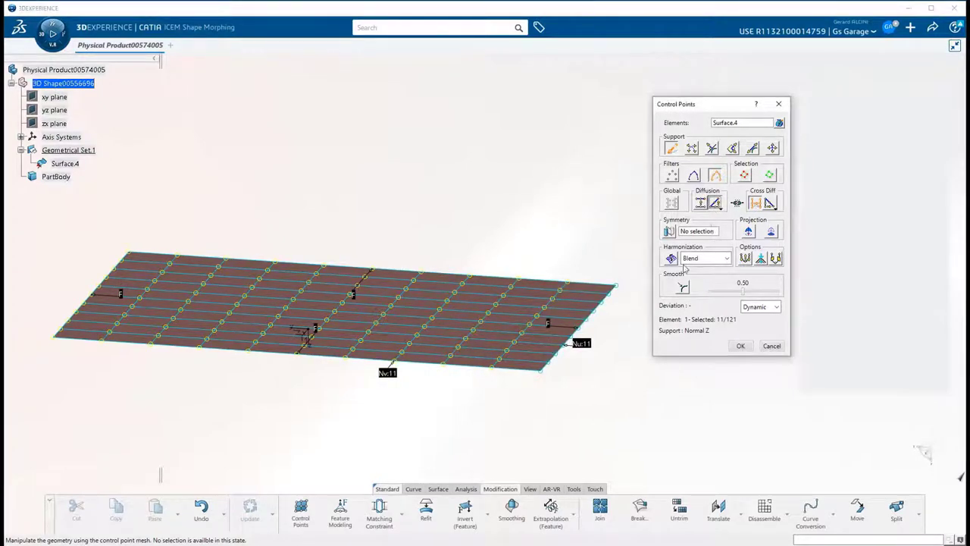
middle_drag(614, 350, 579, 388)
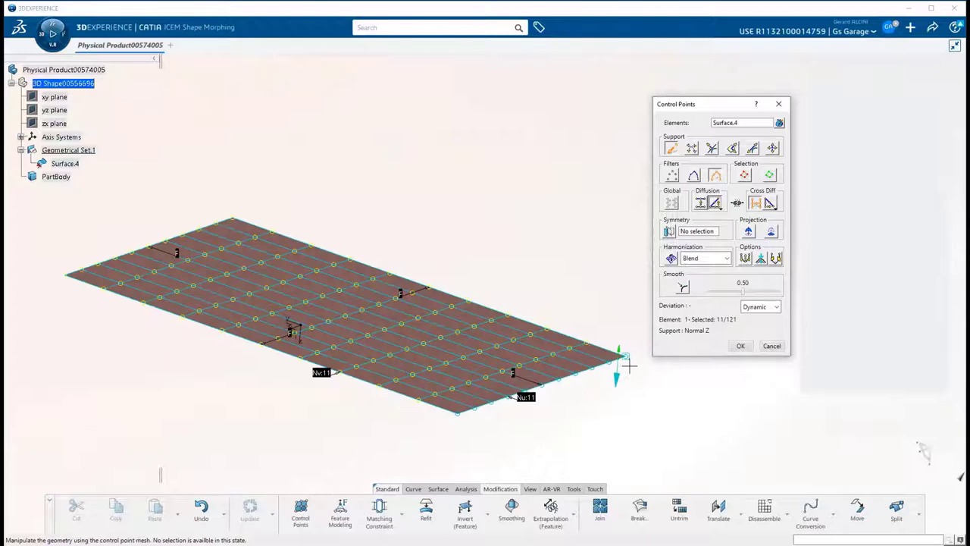
drag(631, 364, 610, 328)
middle_drag(611, 328, 597, 404)
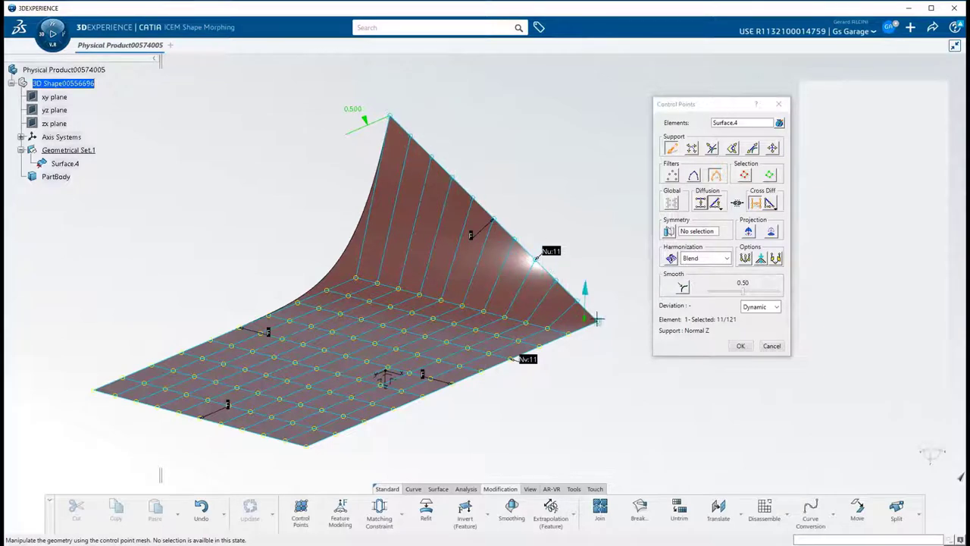
click(203, 509)
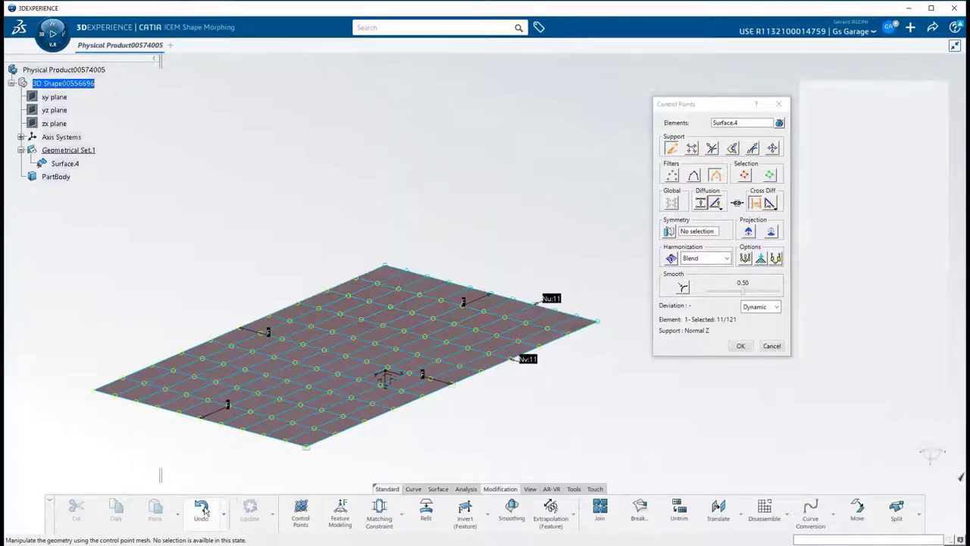
Raise the end row's corner along Z with concave diffusion, undo it, and raise the corner again with convex diffusion
click(716, 205)
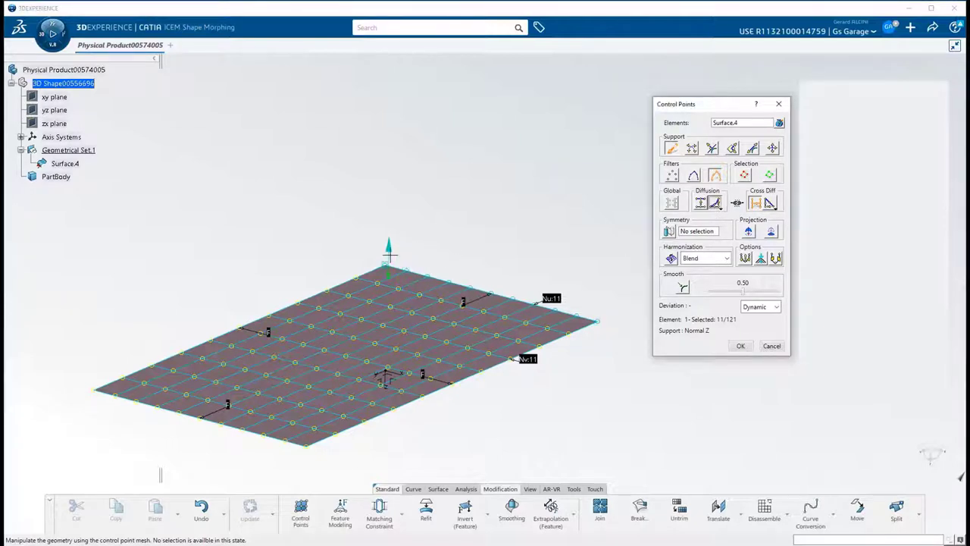
drag(385, 251, 433, 126)
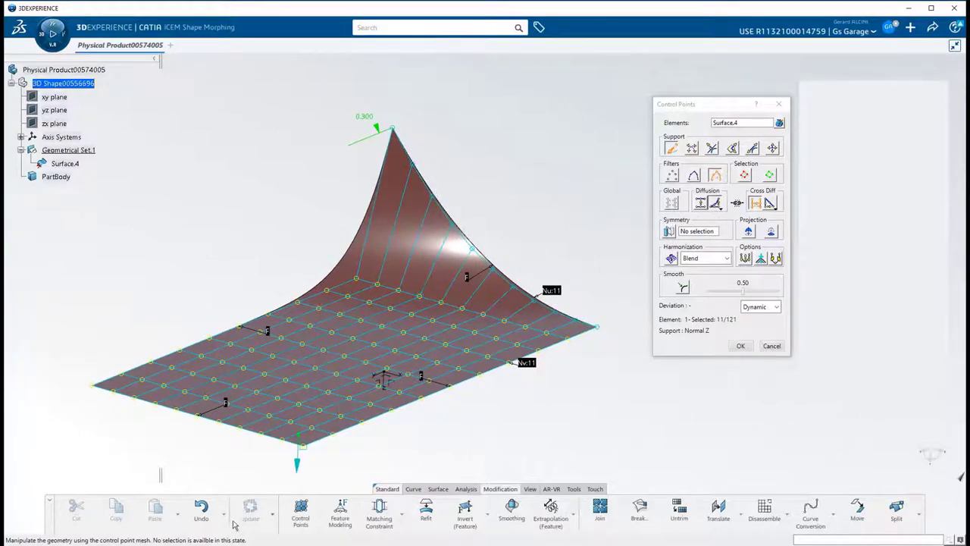
click(201, 511)
click(715, 206)
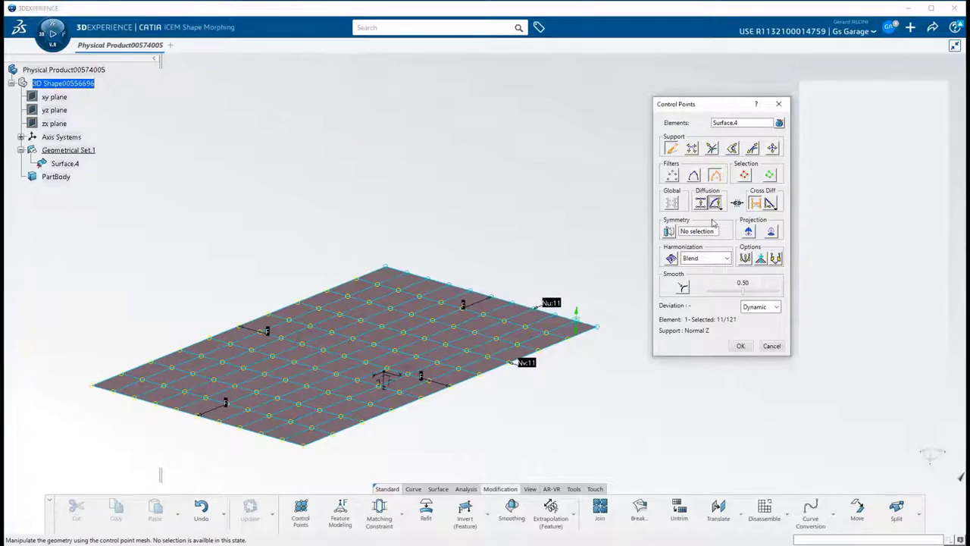
drag(395, 262, 428, 136)
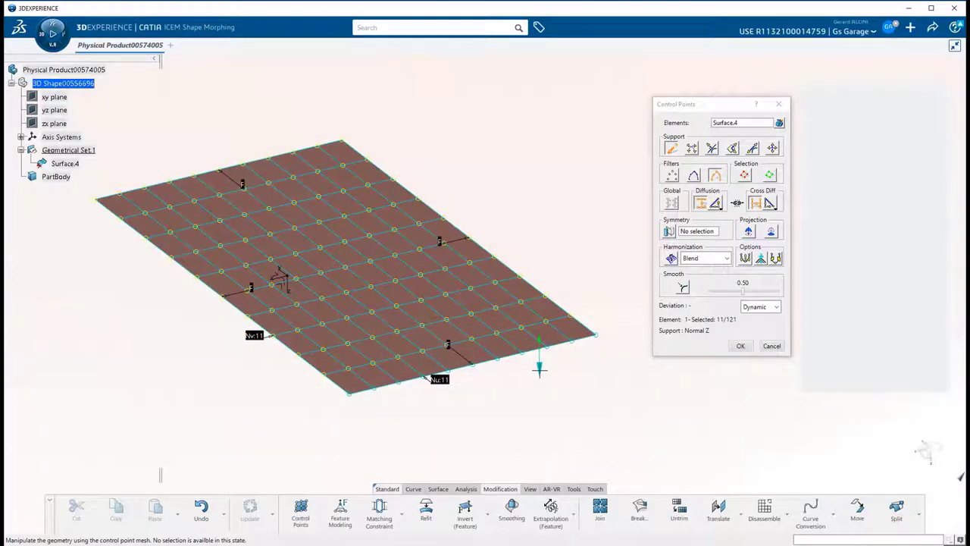
Raise the end row evenly along Z using constant diffusion and undo the move
mouse_move(539, 368)
mouse_down()
mouse_move(568, 303)
mouse_move(565, 203)
mouse_up()
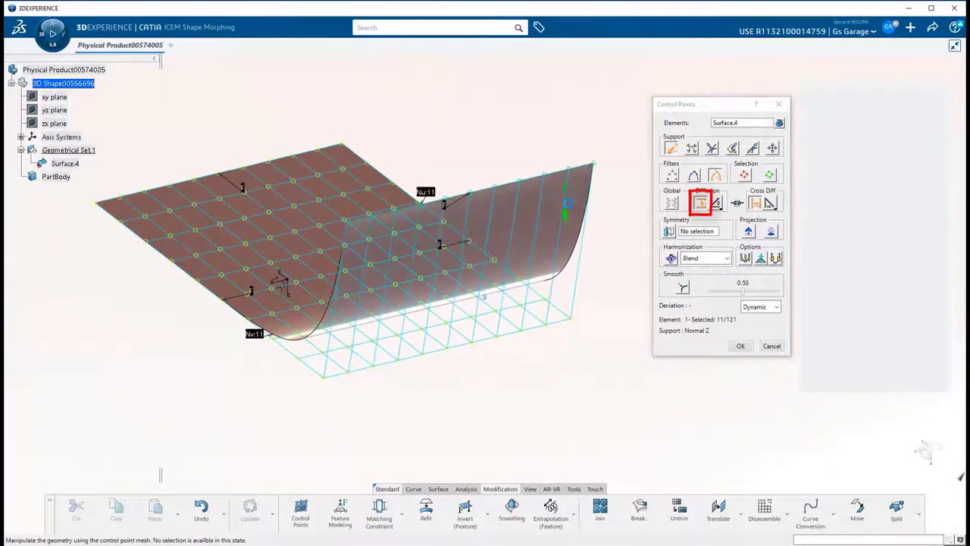
middle_drag(567, 203, 559, 337)
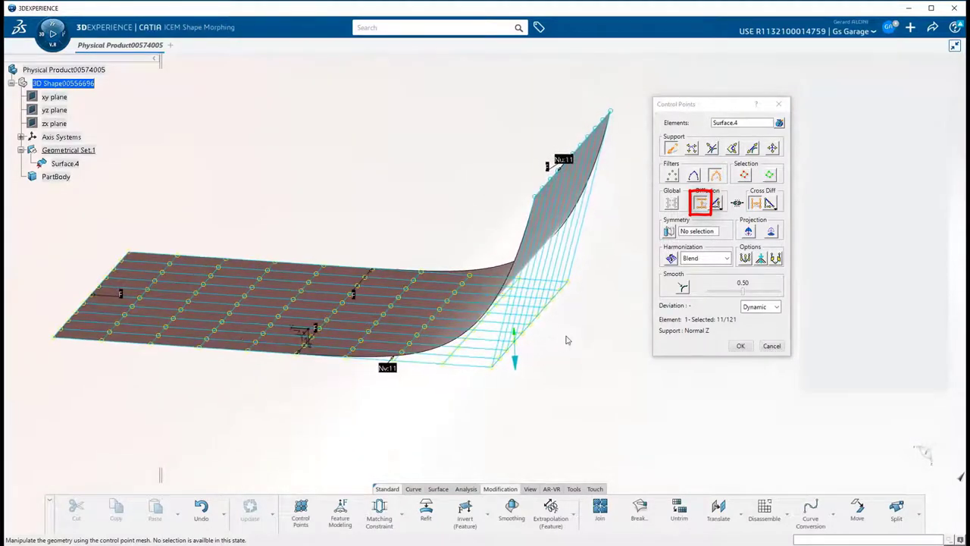
click(200, 508)
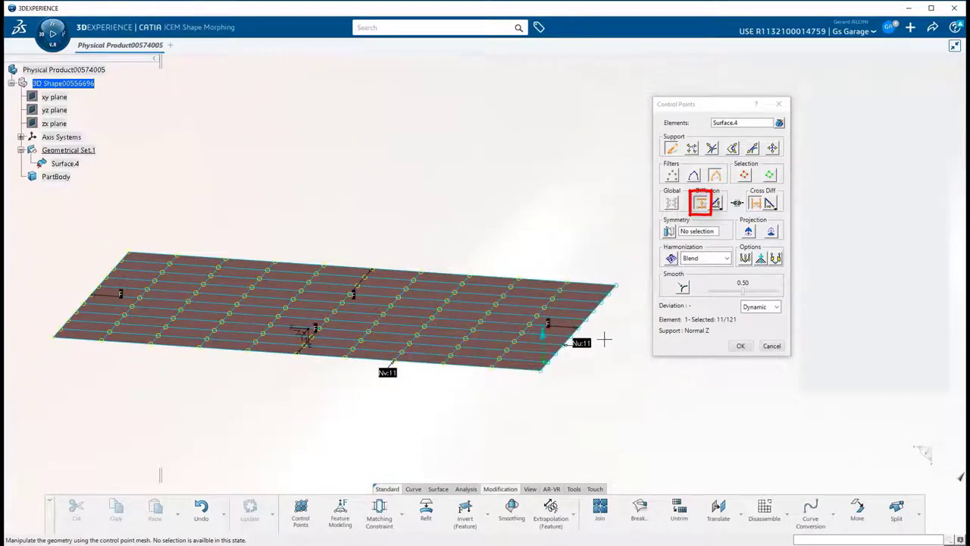
Change the diffusion to linear, pull the end row's corner point up along Z, and undo it
click(716, 203)
mouse_move(626, 341)
middle_down()
mouse_move(601, 358)
mouse_move(598, 384)
middle_up()
drag(626, 357, 647, 199)
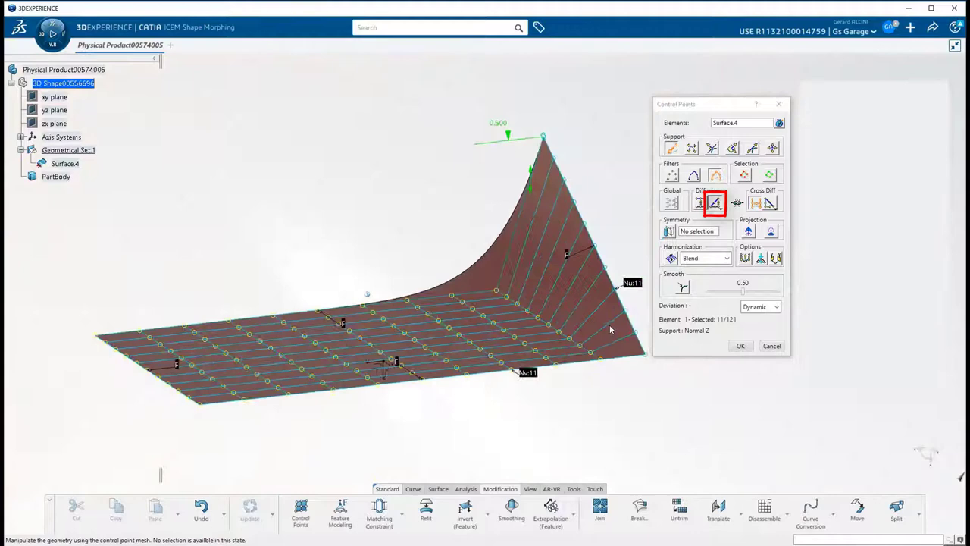
middle_drag(611, 329, 583, 399)
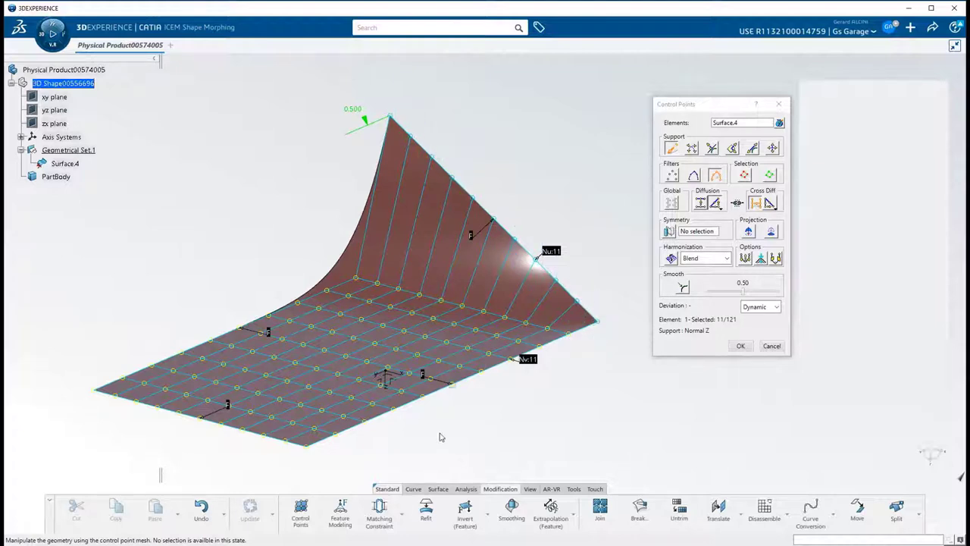
click(202, 509)
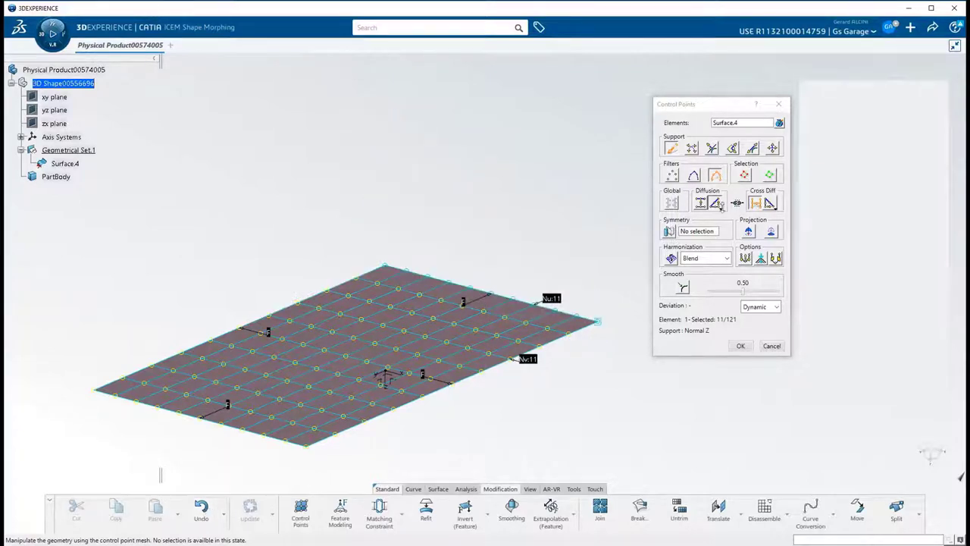
Change the diffusion to concave, pull the end row's corner point up along Z, and undo it
click(718, 206)
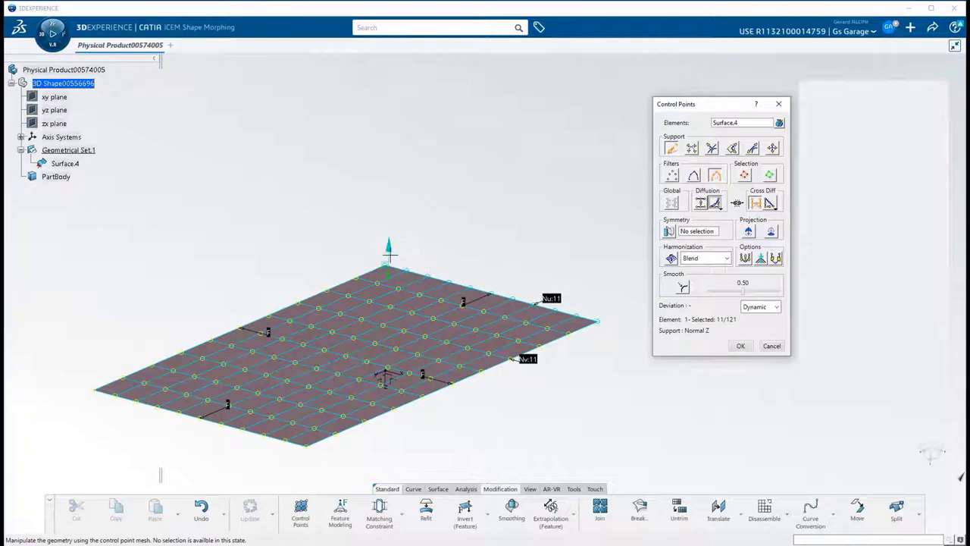
drag(389, 254, 392, 129)
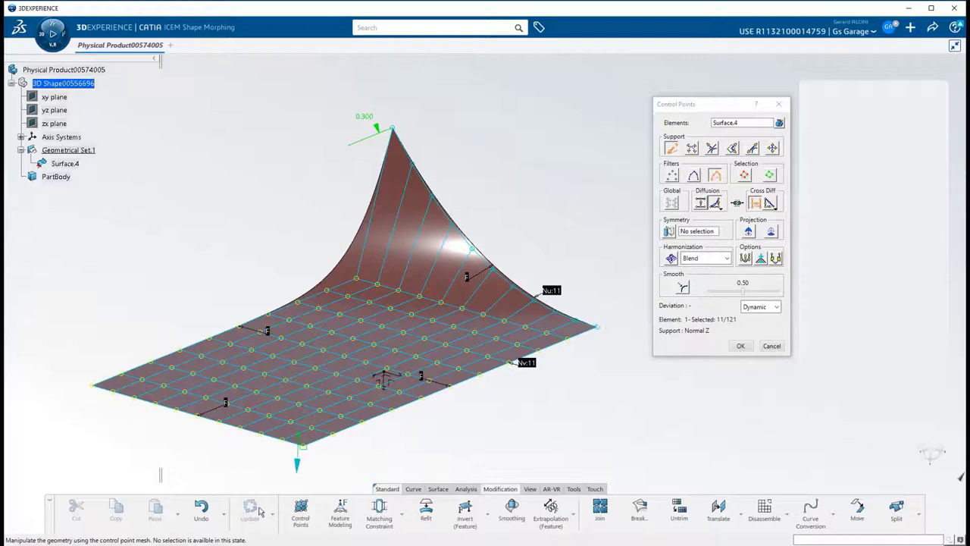
click(201, 509)
Raise each corner of the end row in turn along Z with convex diffusion, undoing each move
drag(390, 251, 427, 137)
middle_drag(584, 345, 594, 342)
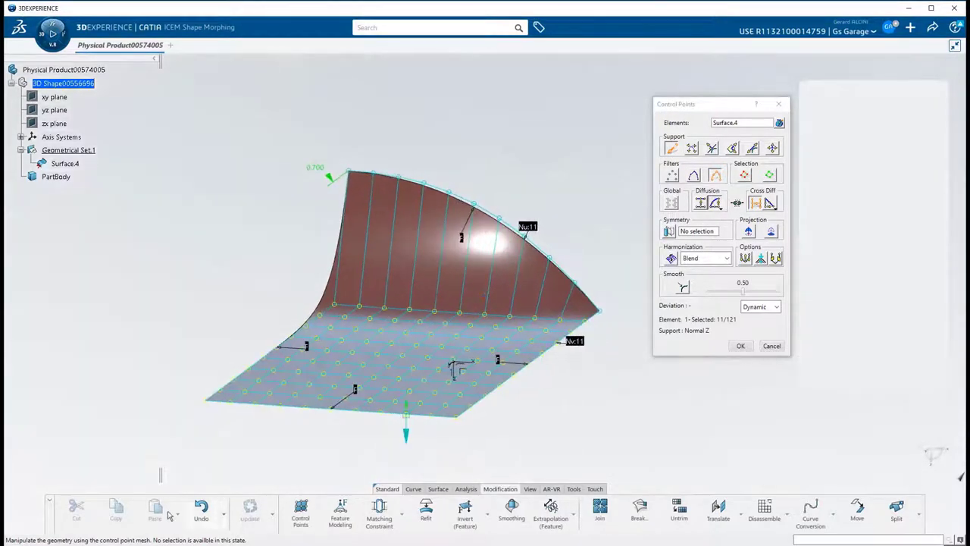
click(198, 509)
drag(601, 306, 603, 184)
middle_drag(526, 371, 508, 379)
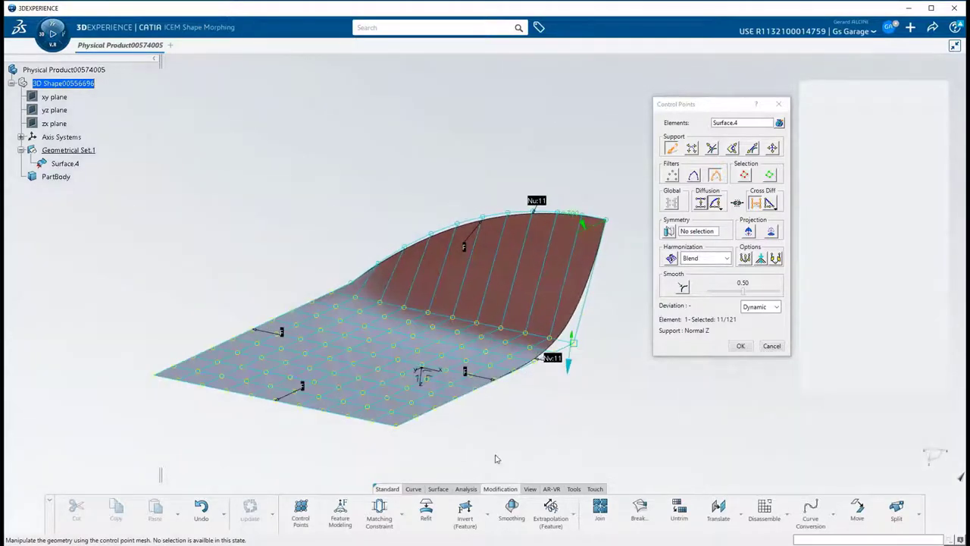
click(201, 510)
Switch to the bell-shaped diffusion and raise the end row's corner point along Z
click(717, 205)
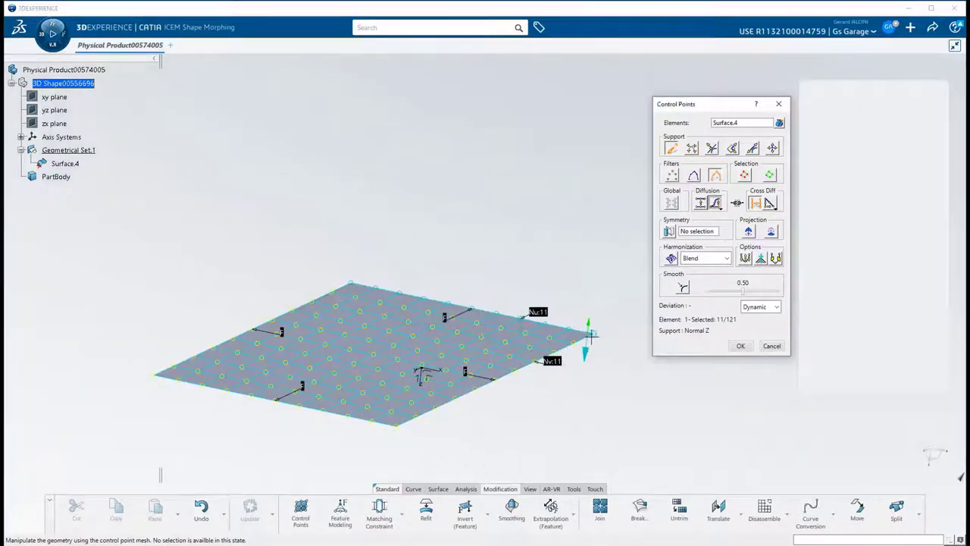
drag(595, 334, 611, 194)
middle_drag(611, 334, 617, 325)
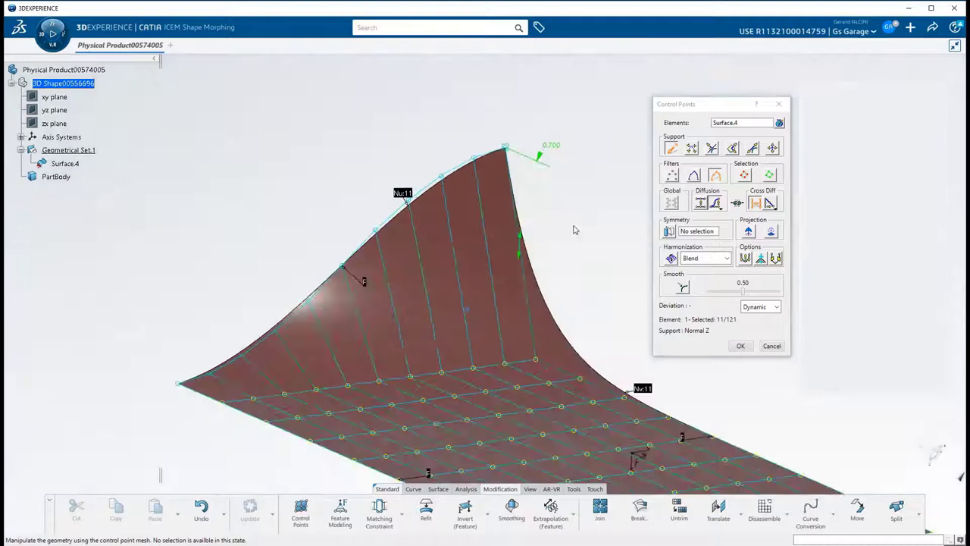
Adjust the diffusion rate at the raised corner to about 0.779, and undo the deformation
mouse_move(519, 152)
mouse_down()
mouse_move(527, 159)
mouse_move(511, 156)
mouse_move(522, 168)
mouse_up()
middle_drag(553, 232, 539, 229)
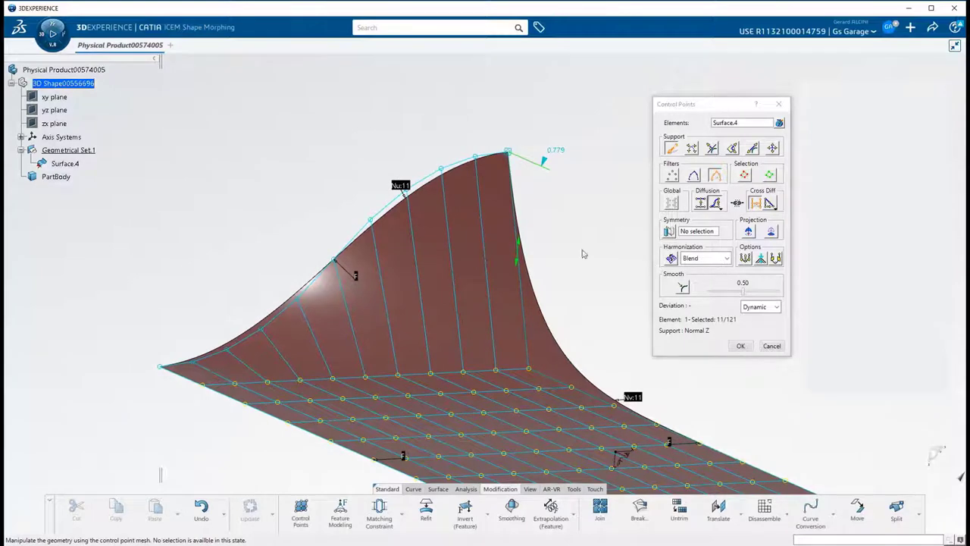
key(ctrl+z)
Set the diffusion to concave, raise the end row's corner point along Z, and adjust its diffusion rate with the on-surface handle
click(714, 204)
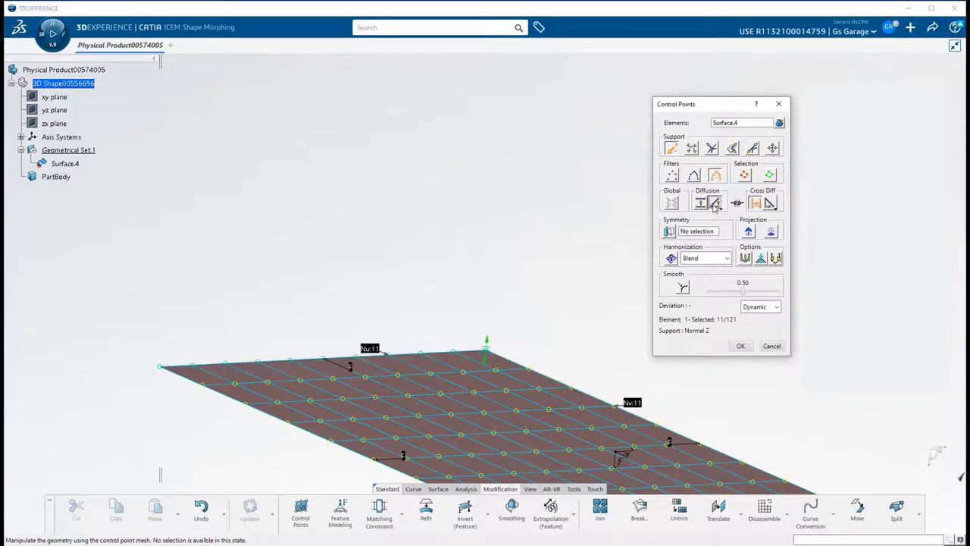
drag(486, 343, 542, 142)
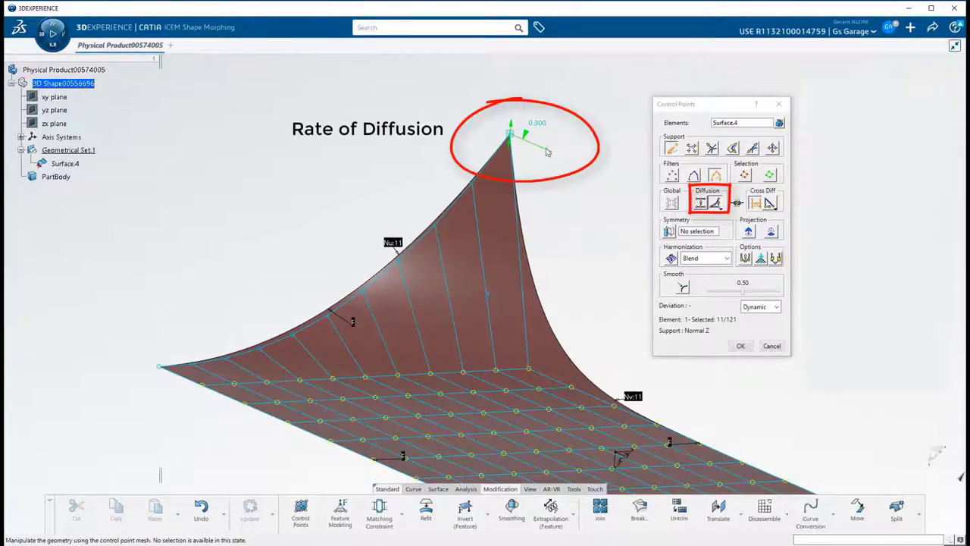
mouse_move(525, 135)
mouse_down()
mouse_move(530, 146)
mouse_move(515, 135)
mouse_up()
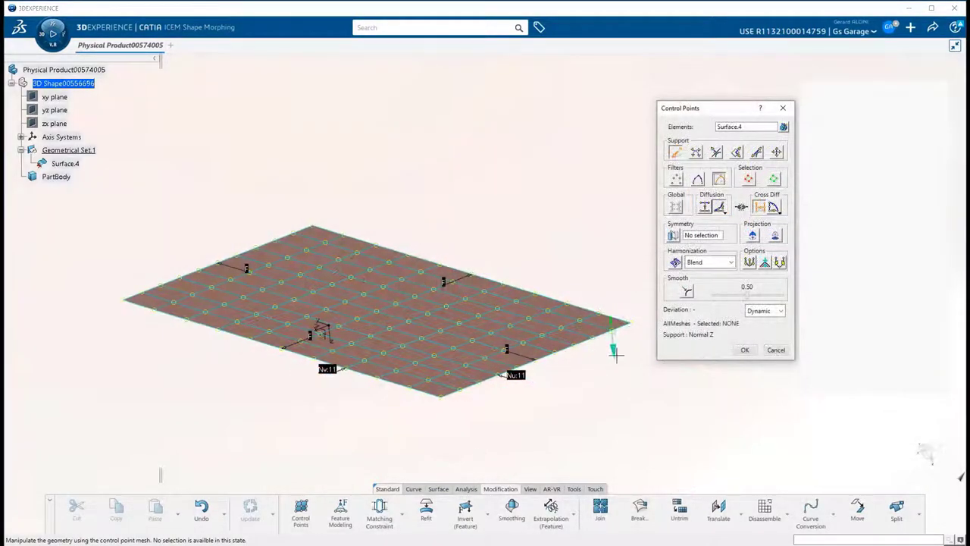
Raise the middle point of the surface's end row along Z with concave diffusion, and undo the deformation
click(585, 356)
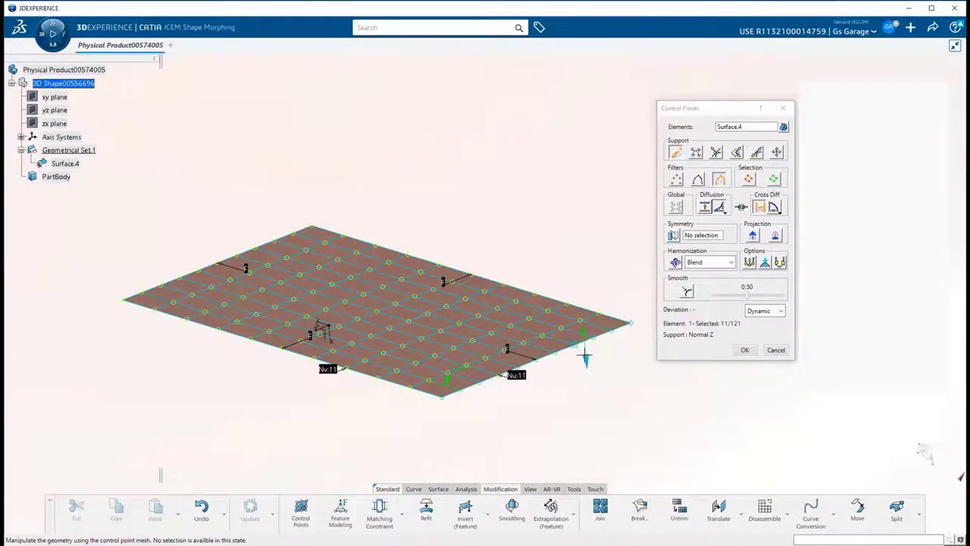
middle_drag(613, 397, 602, 383)
drag(551, 362, 544, 182)
middle_drag(548, 185, 585, 393)
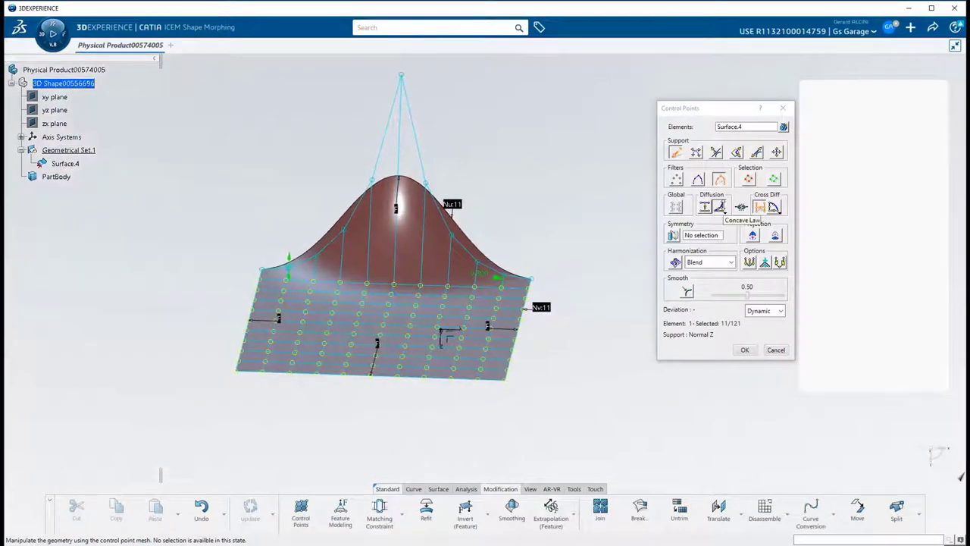
click(201, 506)
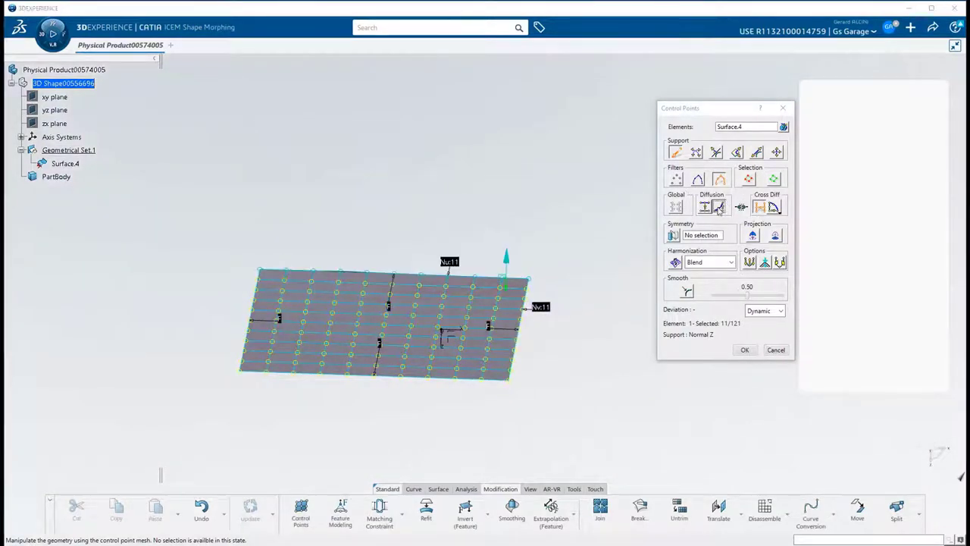
Set the diffusion to linear, raise the end row's middle point along Z, and undo the deformation
click(720, 209)
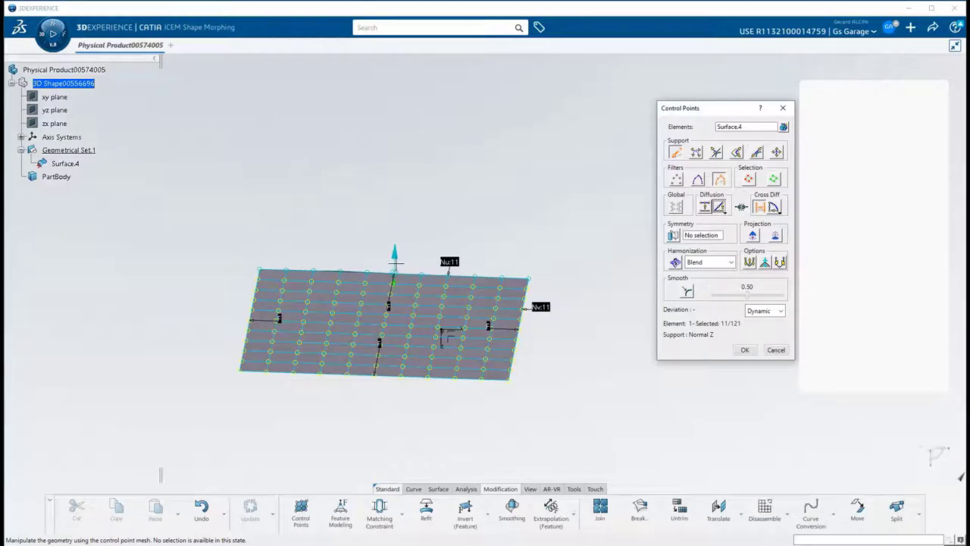
drag(396, 264, 475, 142)
middle_drag(475, 142, 485, 228)
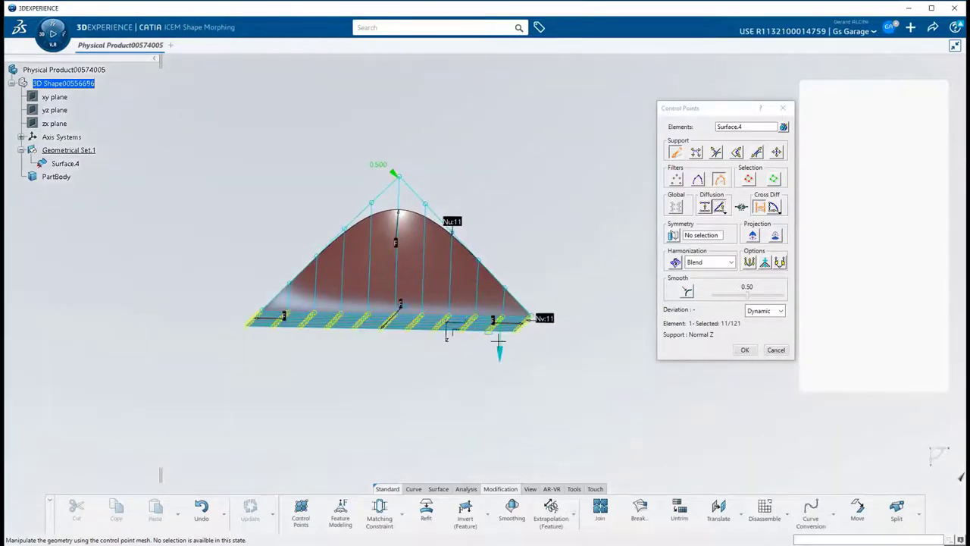
middle_drag(498, 341, 506, 341)
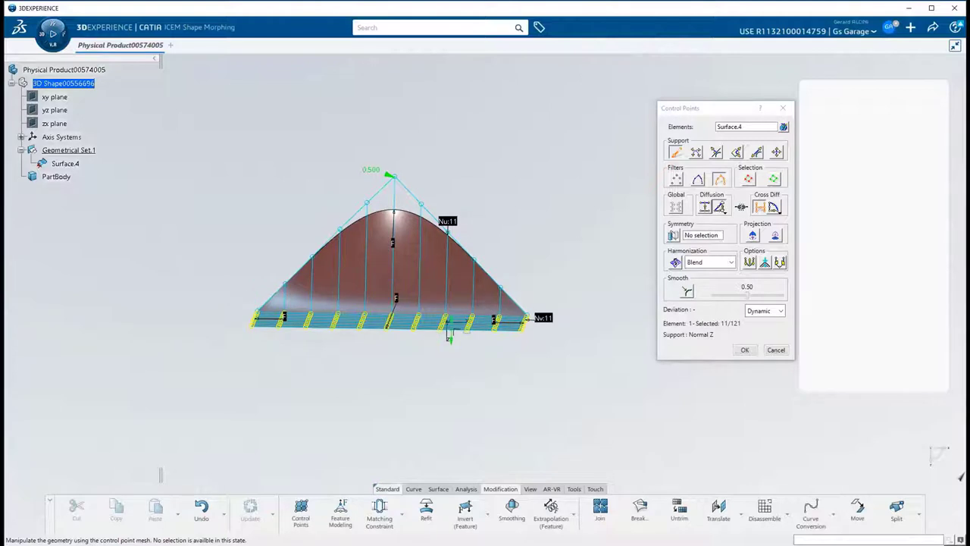
middle_drag(593, 301, 520, 344)
click(201, 507)
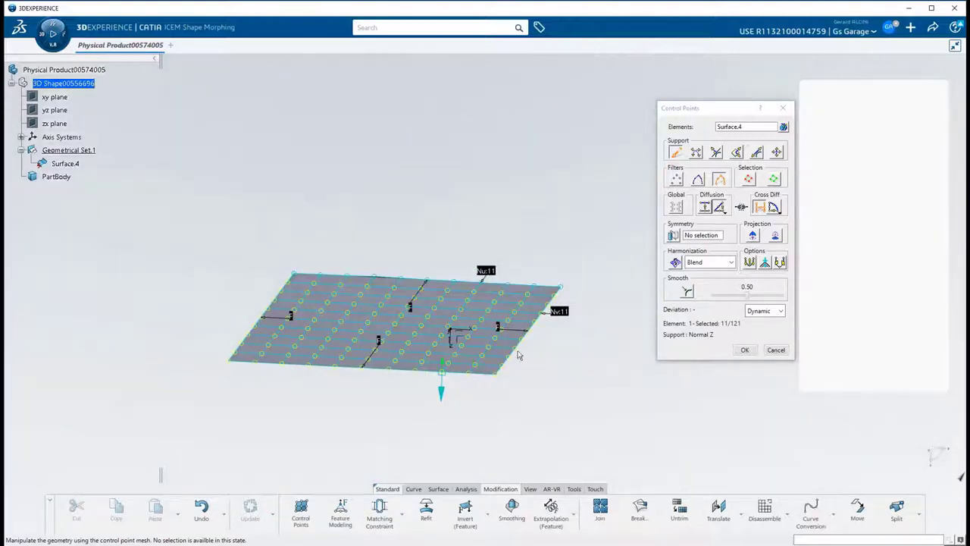
Raise the end row's corner point along Z with linear diffusion, and undo the move
drag(560, 288, 583, 120)
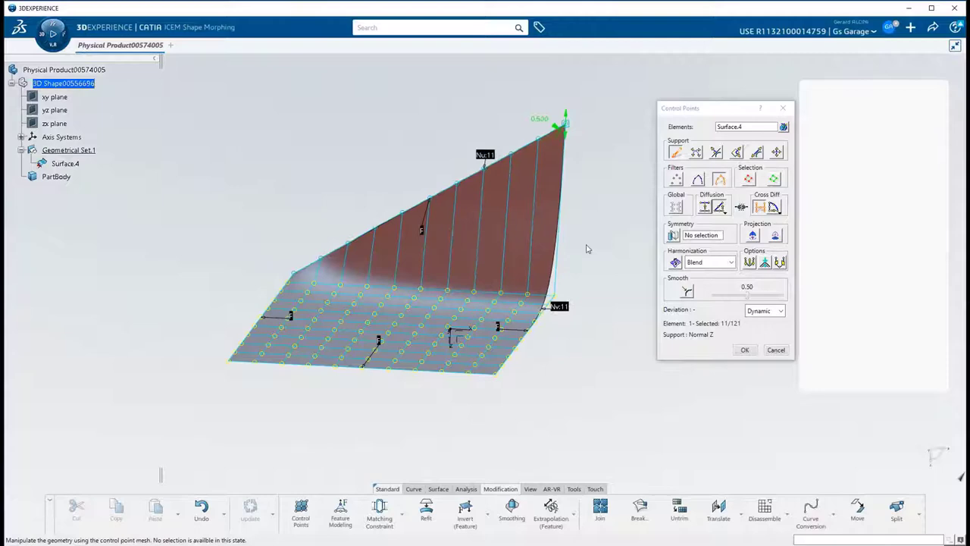
middle_drag(588, 248, 620, 265)
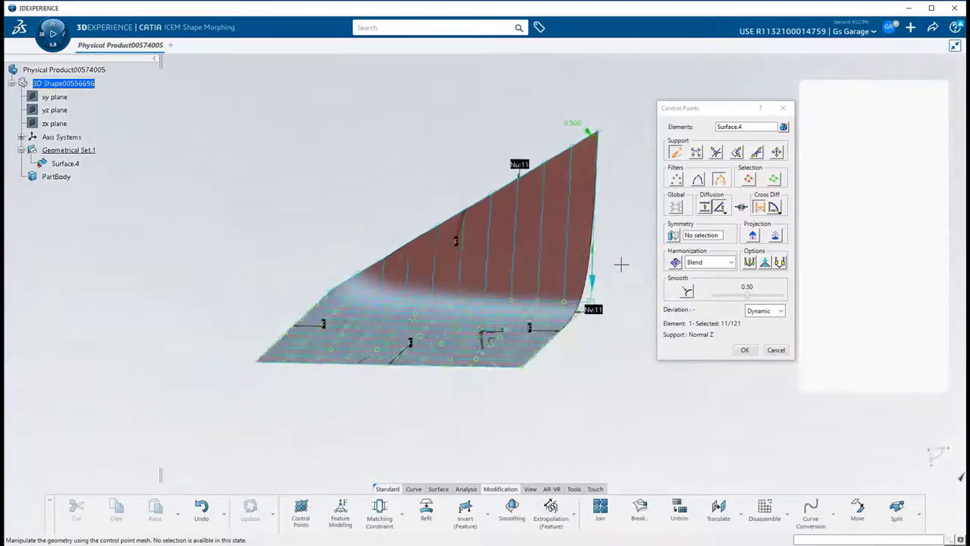
click(200, 507)
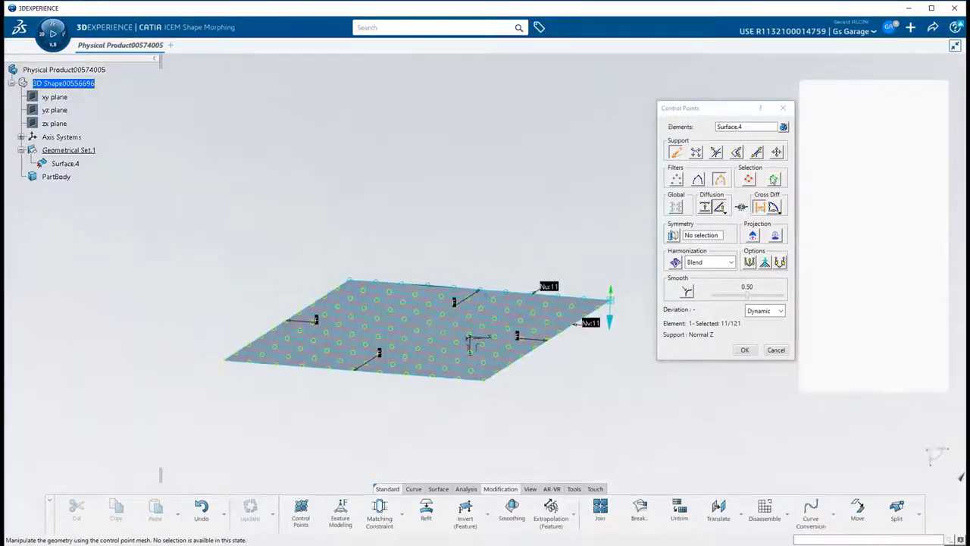
Select all control points of the surface and set constant diffusion with concave cross diffusion
click(749, 180)
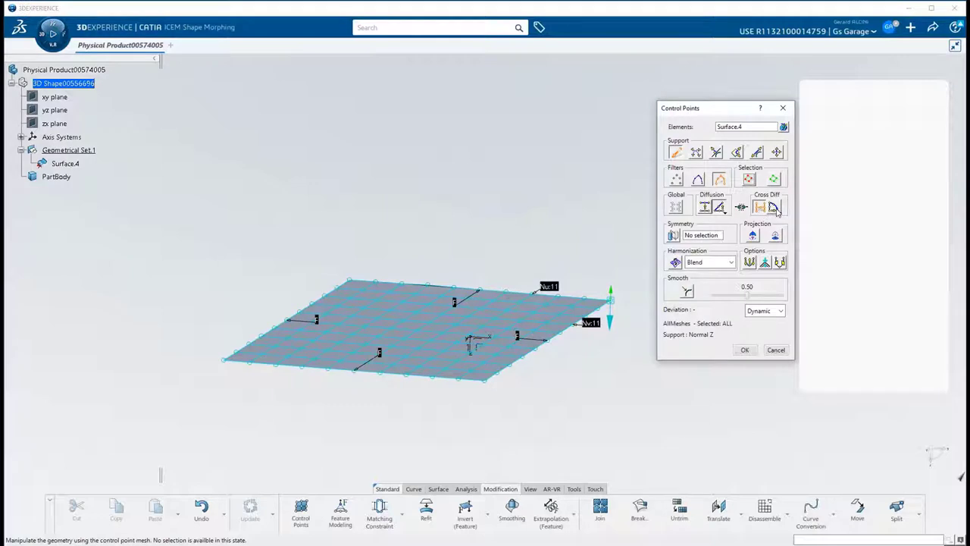
click(774, 209)
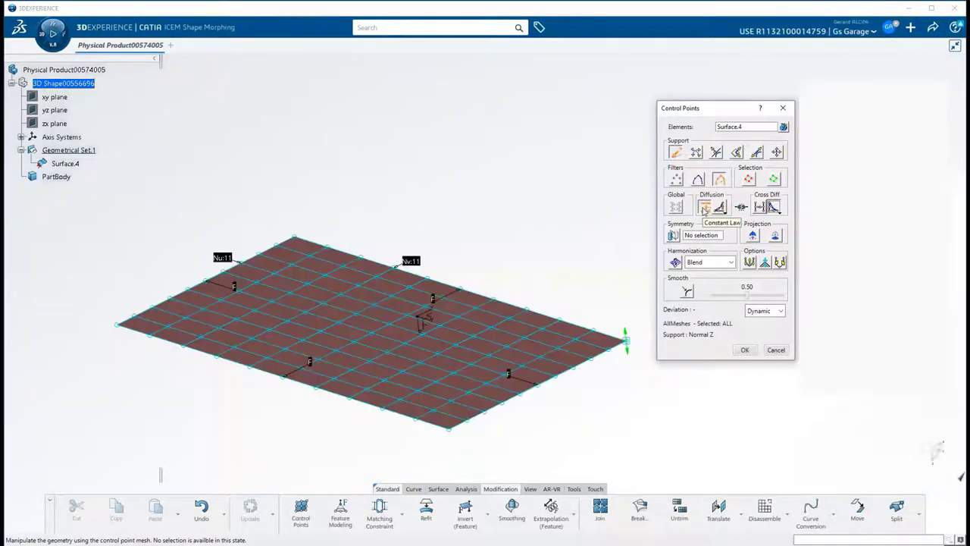
click(704, 208)
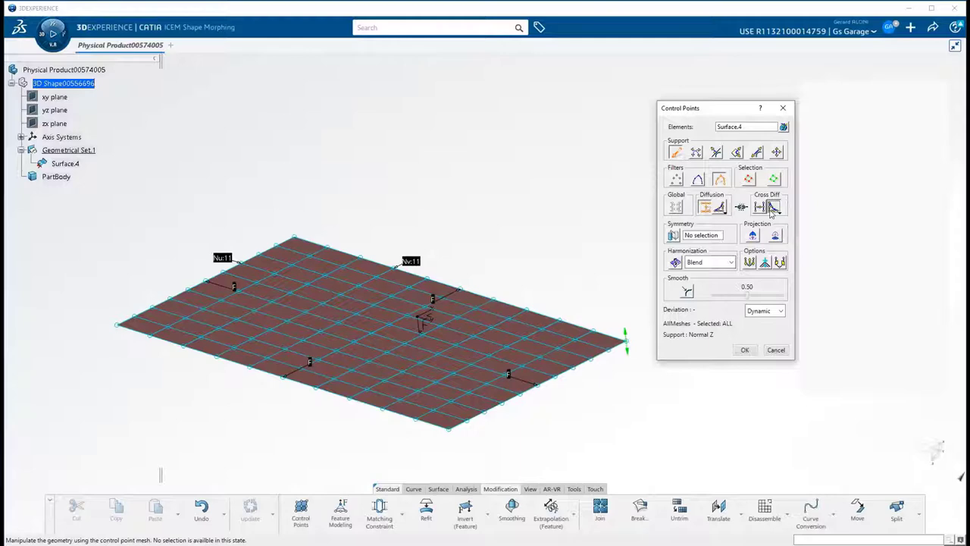
Filter the manipulation to mesh lines, raise the mesh line at the surface's short end along Z, and undo it
middle_drag(589, 321, 551, 323)
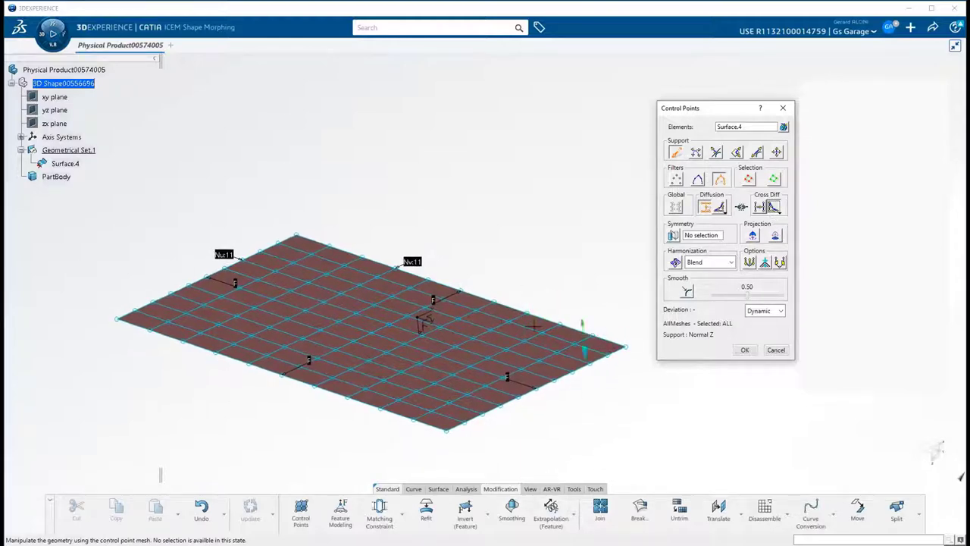
middle_drag(634, 414, 633, 413)
middle_drag(657, 354, 709, 185)
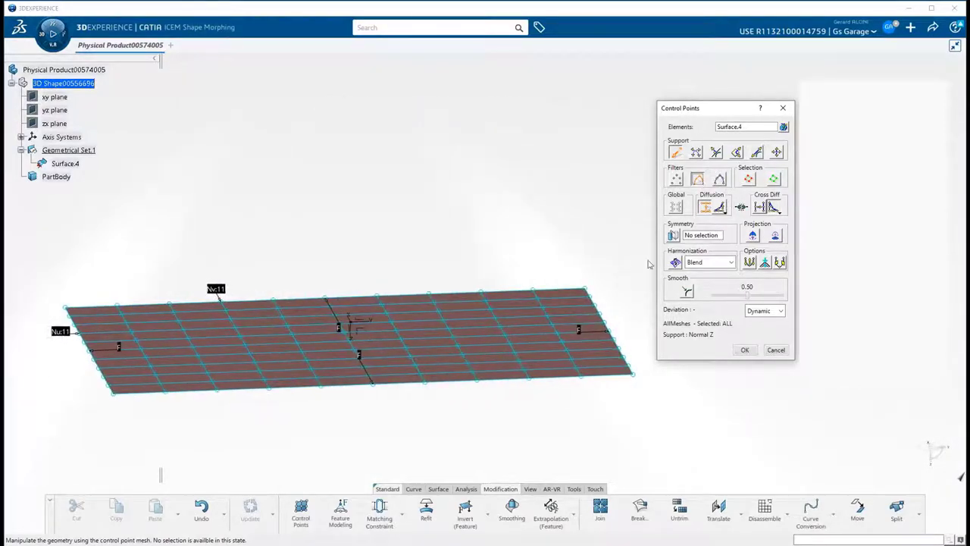
mouse_move(613, 296)
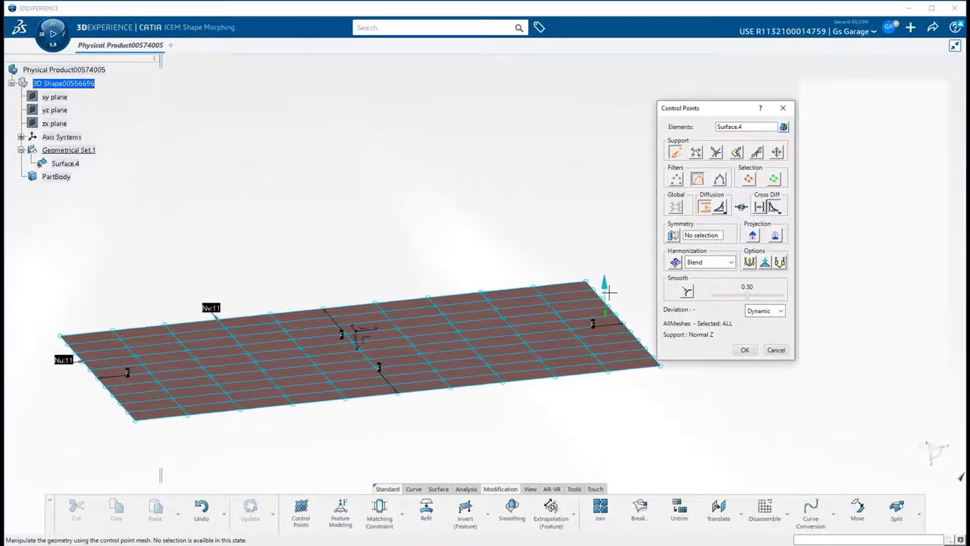
drag(609, 290, 581, 99)
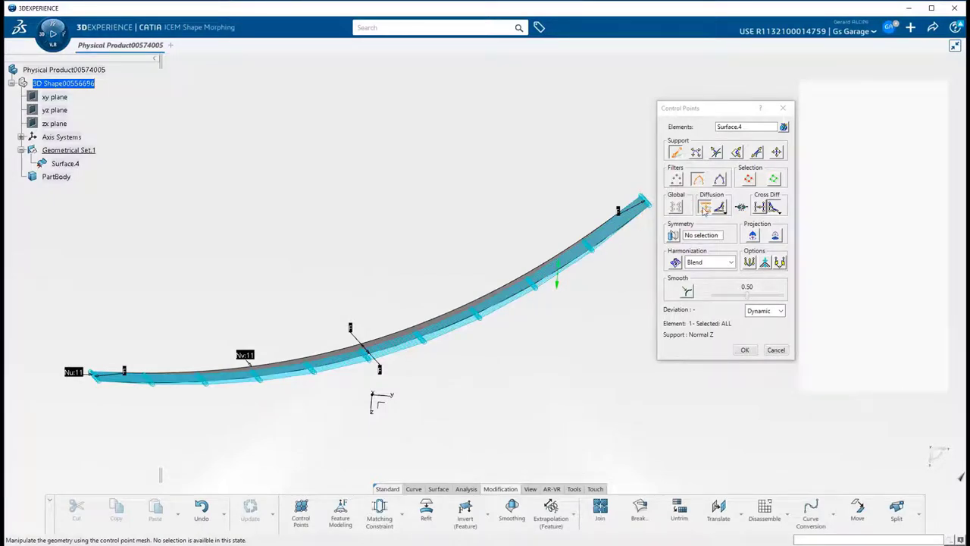
middle_drag(601, 332, 616, 323)
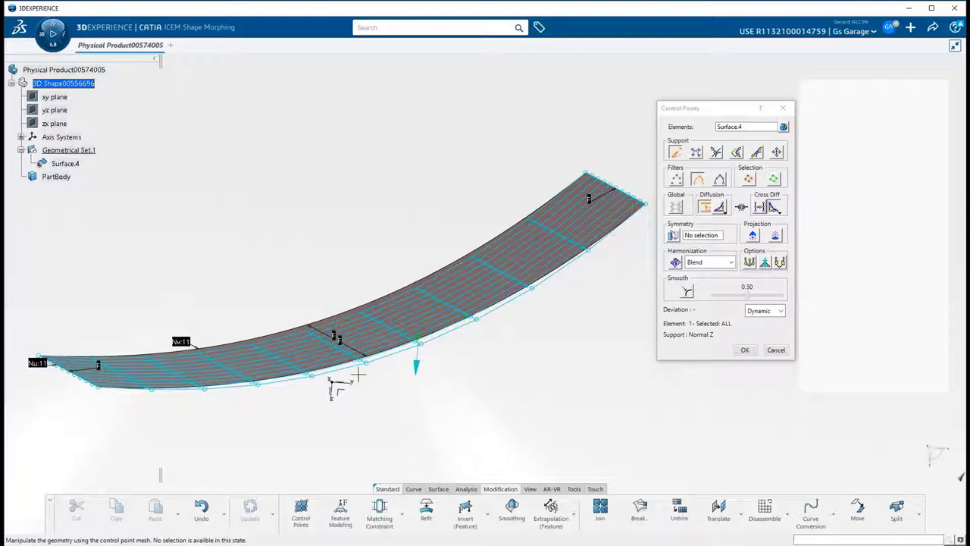
middle_drag(288, 394, 241, 471)
click(201, 508)
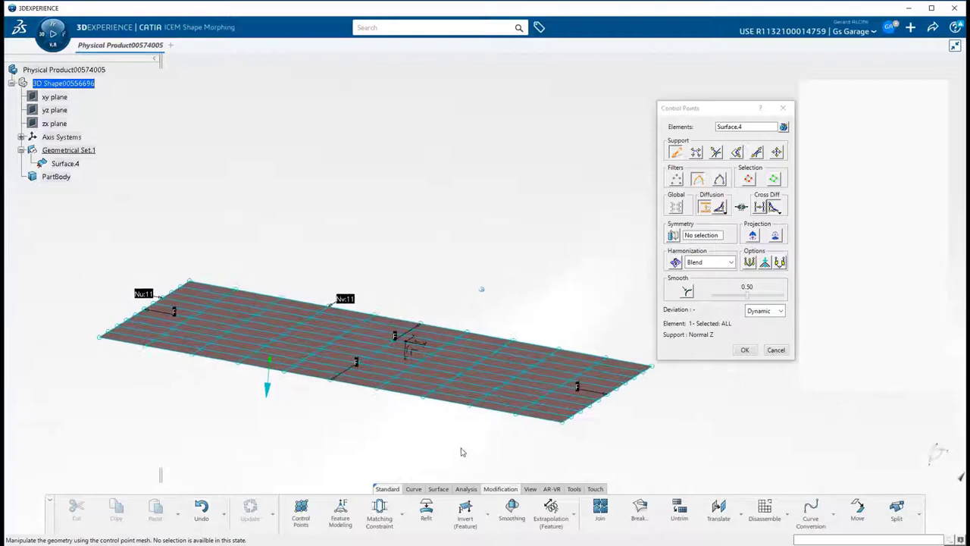
Raise the mesh line along the surface's long edge along Z with constant diffusion and concave cross diffusion, and undo it
middle_drag(552, 439, 472, 421)
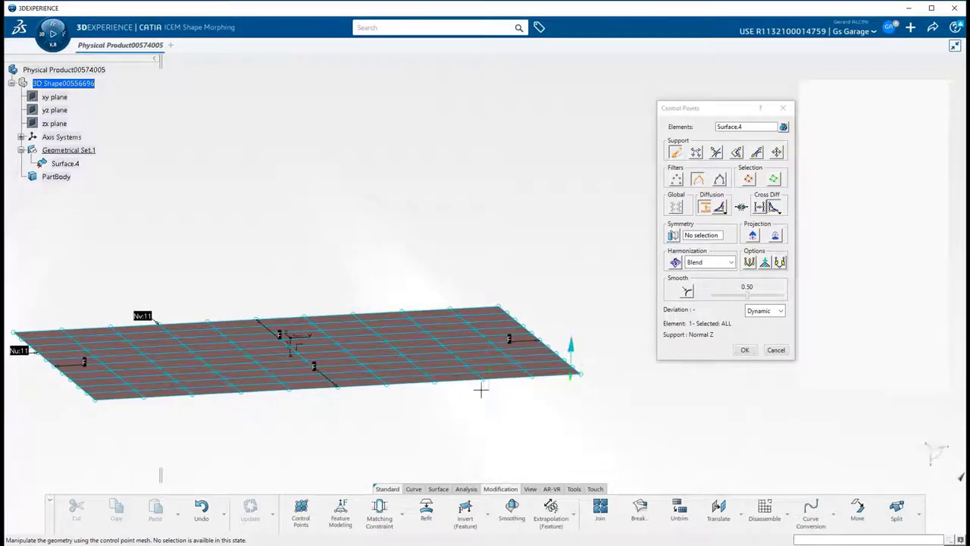
drag(501, 385, 516, 345)
middle_drag(528, 361, 513, 431)
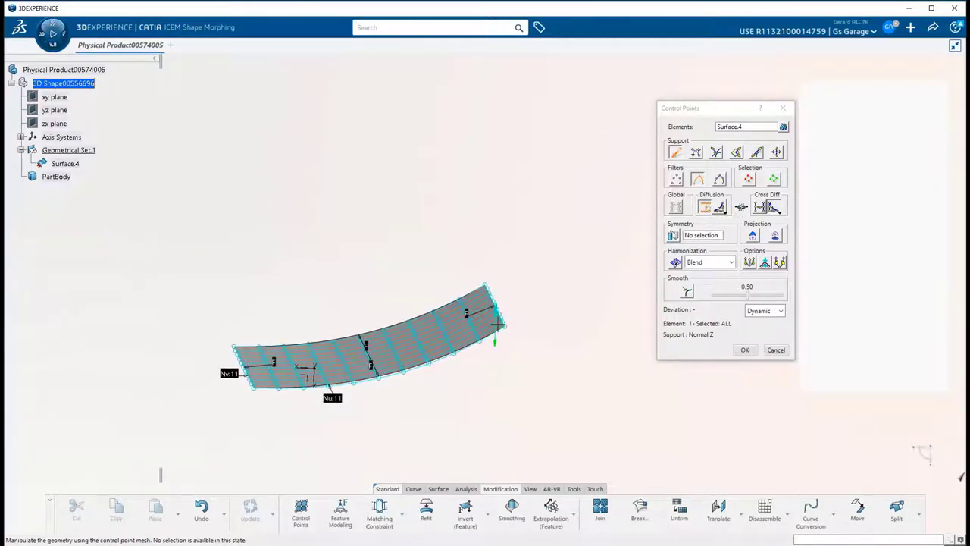
middle_drag(526, 329, 542, 340)
click(200, 509)
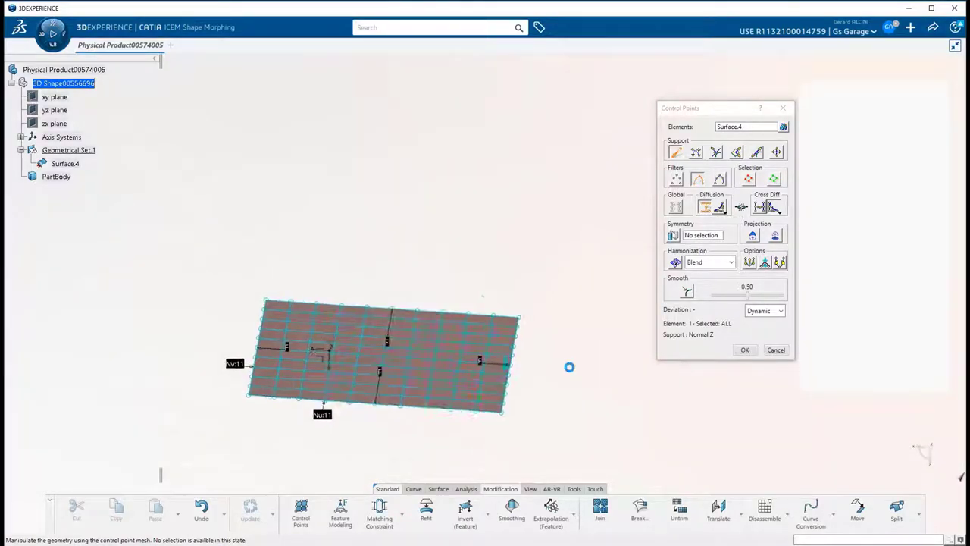
Set linear diffusion with concave cross diffusion, and filter the manipulation to both control points and mesh lines
click(721, 209)
click(773, 209)
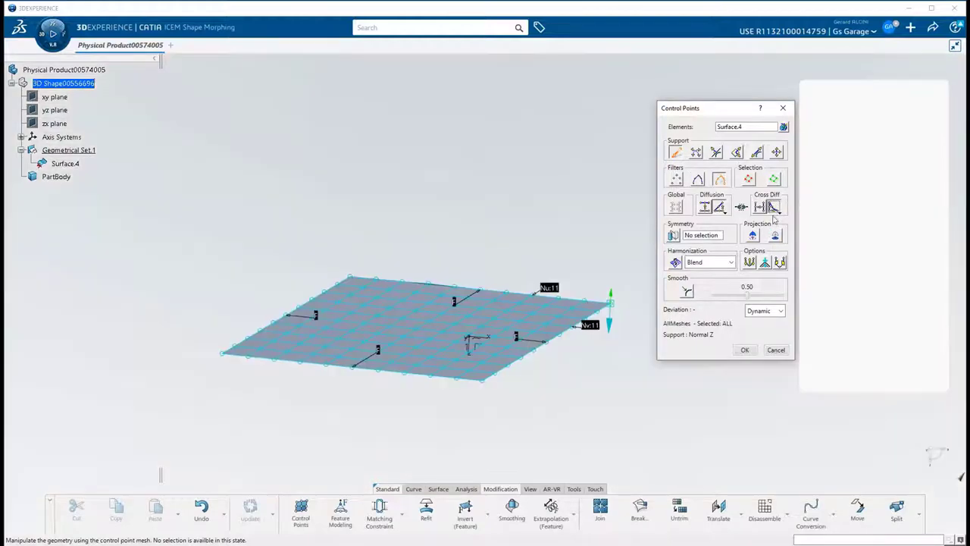
click(718, 180)
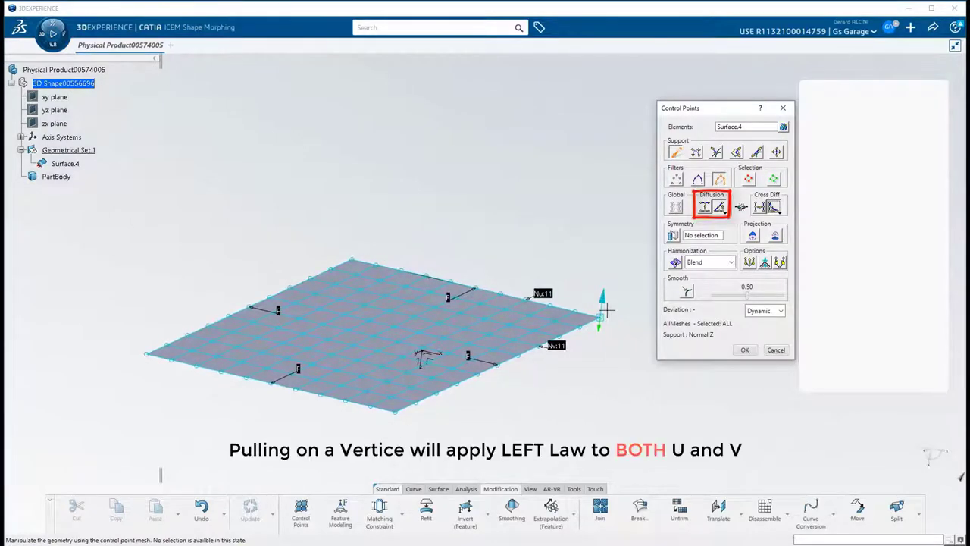
Pull the surface's corner vertex up along Z, inspect the twisted shape edge-on, and undo the deformation
drag(607, 307, 619, 155)
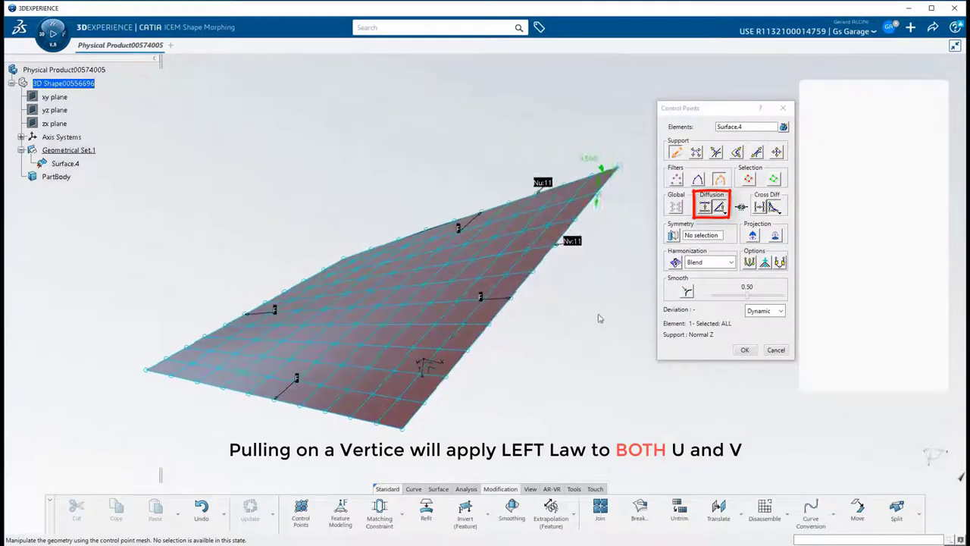
drag(523, 169, 530, 294)
scroll(531, 303, up, 5)
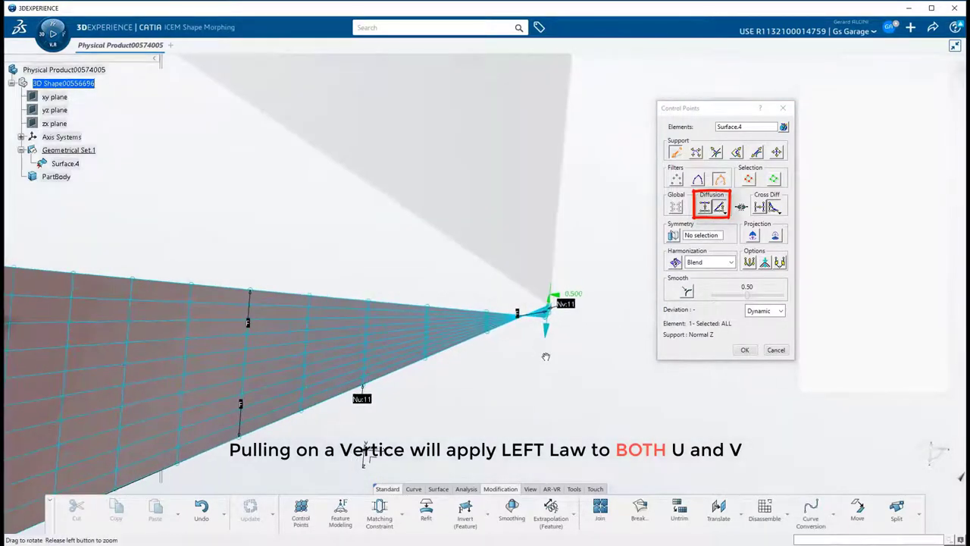
middle_drag(501, 322, 377, 318)
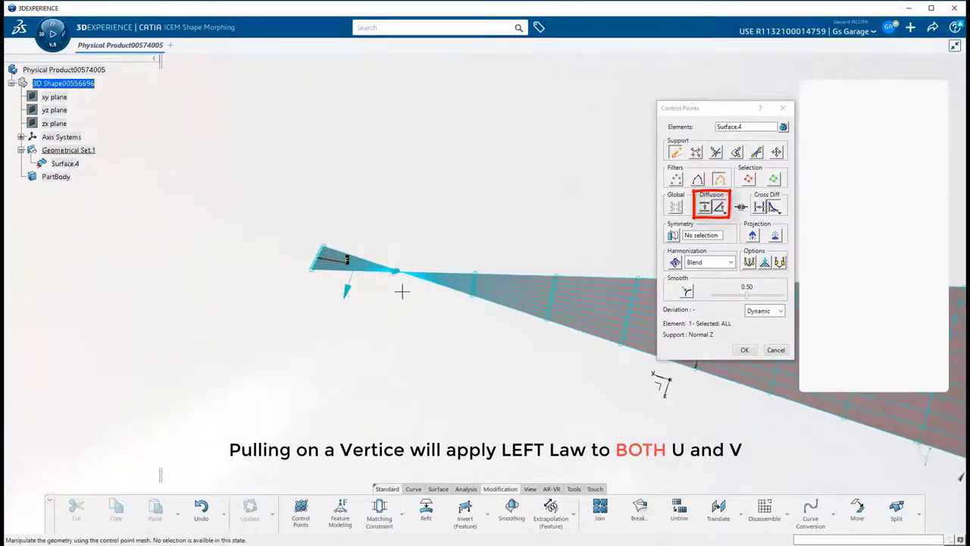
middle_drag(497, 343, 311, 486)
click(209, 507)
Pull up the mesh segment beside the corner along Z with concave diffusion and linear cross diffusion, and undo it
middle_drag(500, 409, 621, 306)
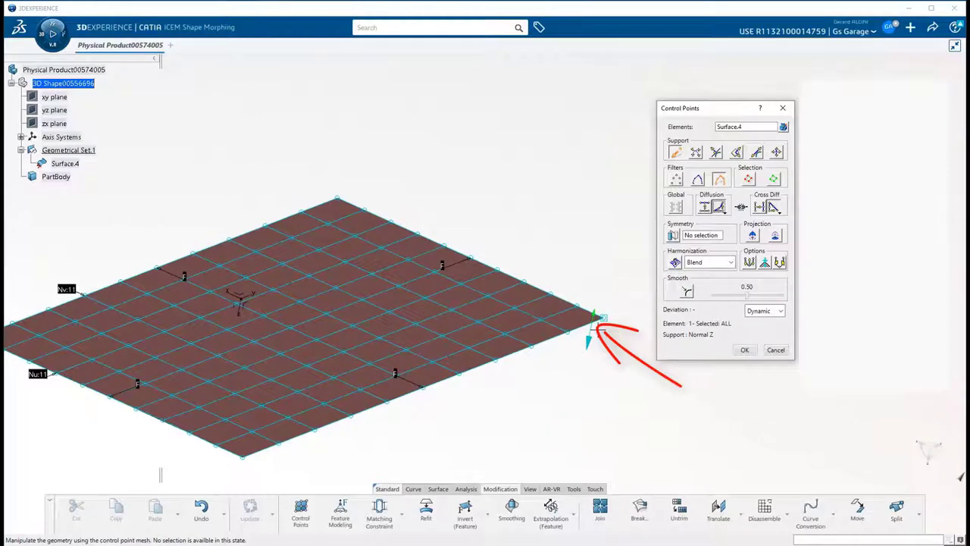
drag(597, 330, 634, 137)
middle_drag(591, 324, 630, 322)
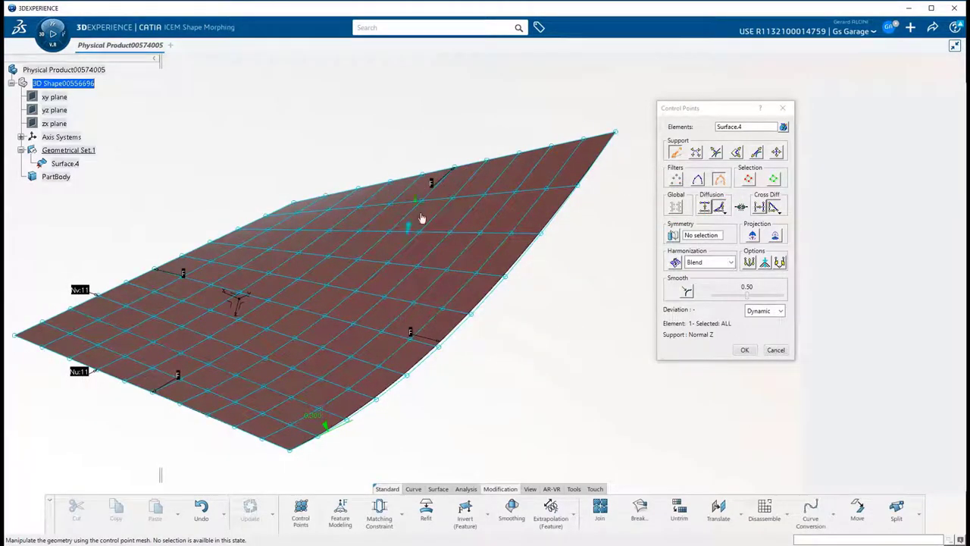
middle_drag(305, 189, 530, 386)
click(203, 507)
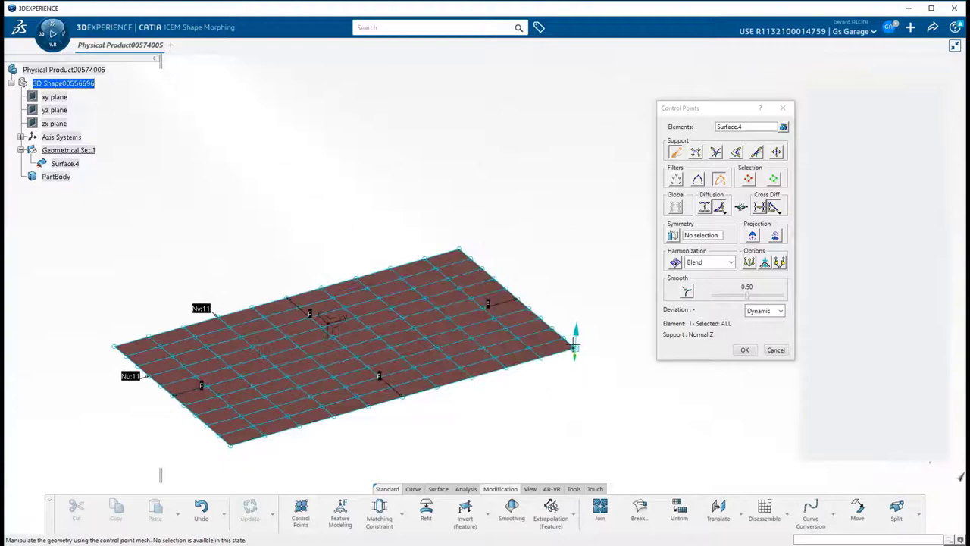
Pull up the mesh segment on the other edge meeting at that corner along Z, and undo the deformation
scroll(578, 346, up, 5)
mouse_move(592, 325)
mouse_down()
mouse_move(572, 225)
mouse_move(570, 141)
mouse_up()
mouse_move(561, 247)
middle_down()
mouse_move(563, 290)
mouse_move(490, 365)
mouse_move(511, 336)
mouse_move(554, 372)
mouse_move(538, 316)
mouse_move(545, 296)
mouse_move(528, 343)
mouse_move(566, 385)
middle_up()
click(201, 511)
middle_drag(531, 461, 548, 456)
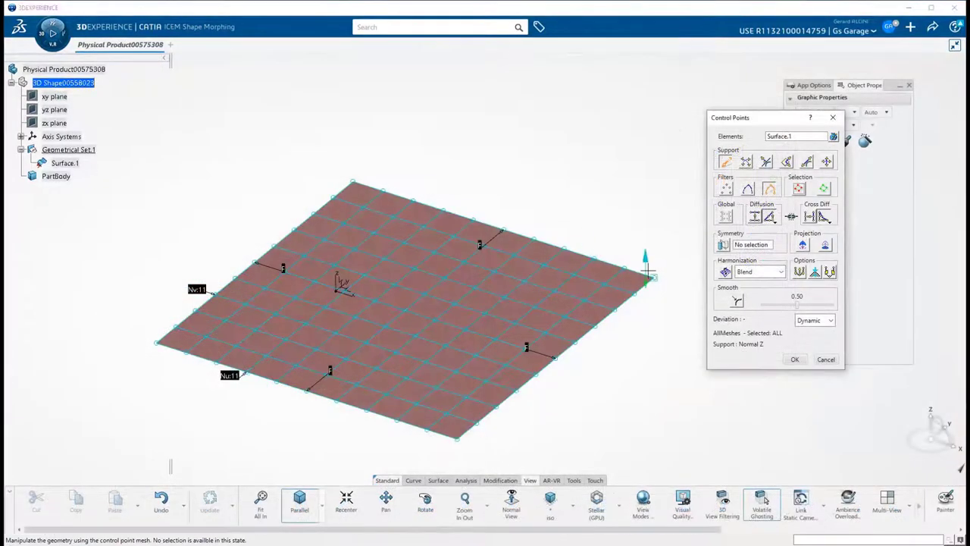
Raise the corner of Surface.1 along Z with concave cross diffusion, and change the diffusion law from linear to bell
drag(648, 271, 645, 111)
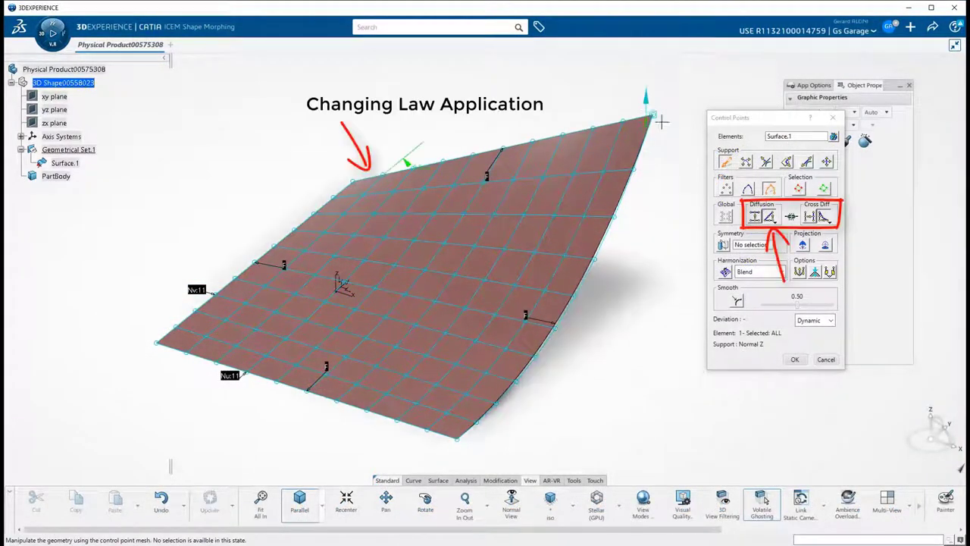
click(770, 217)
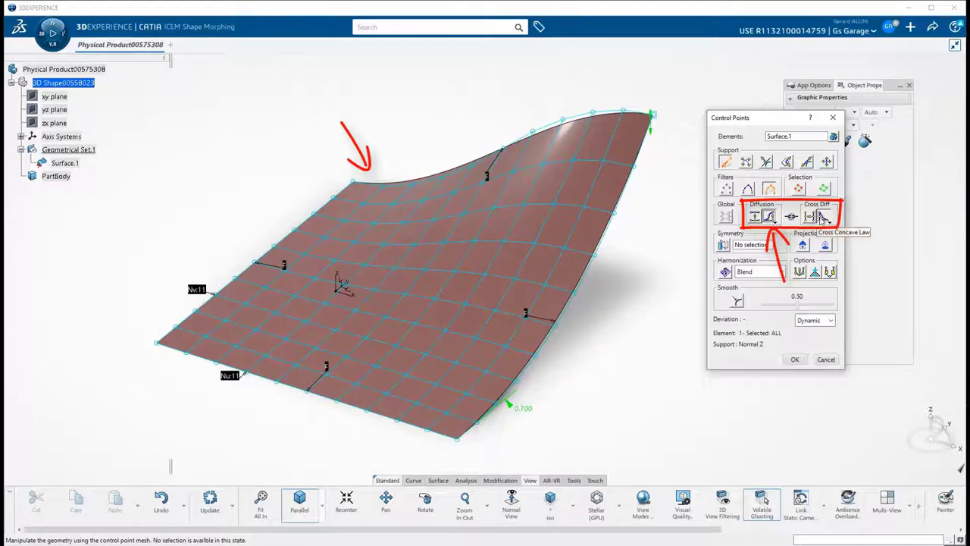
Switch the raised surface's cross diffusion law to bell, and finally to linear
click(823, 218)
click(824, 217)
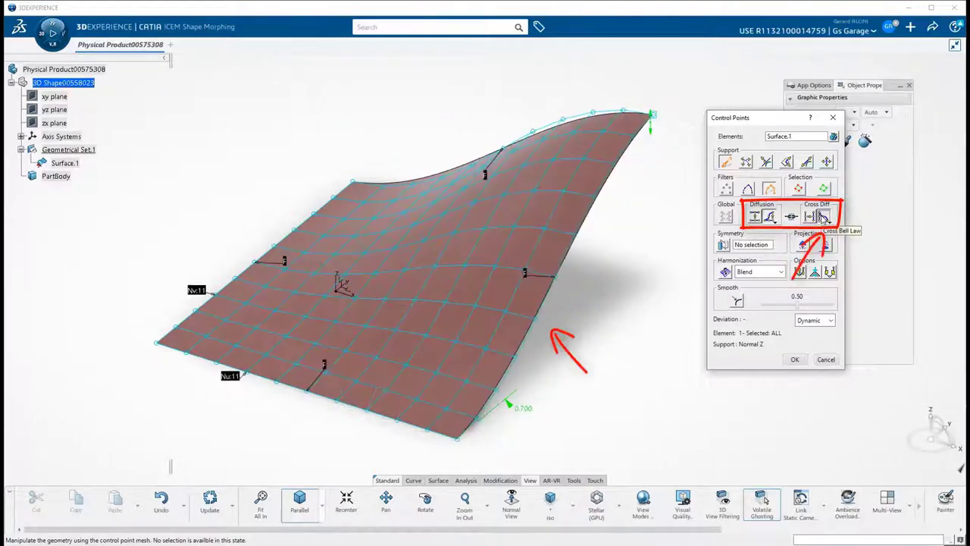
click(824, 218)
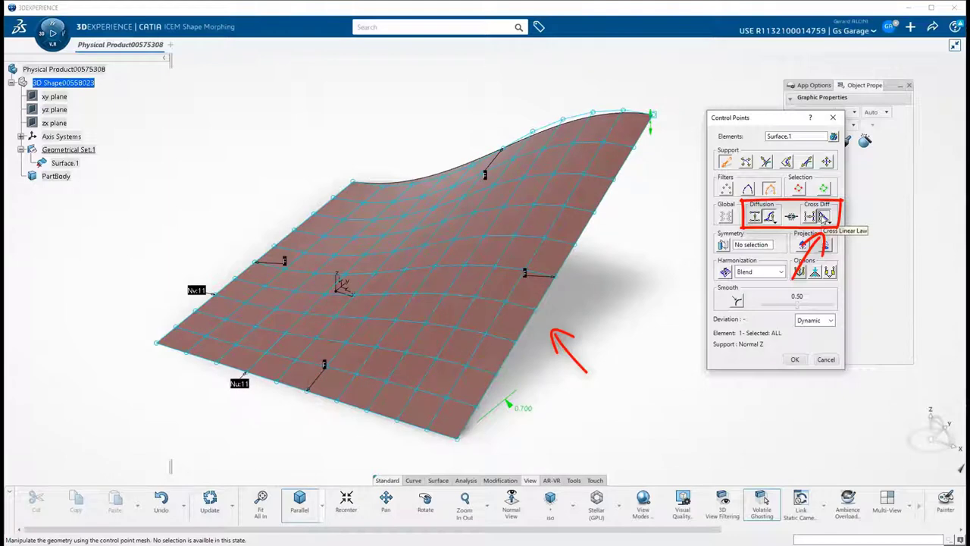
Switch the raised surface's cross diffusion law to concave, and cycle its diffusion law through linear and concave back to bell
click(824, 217)
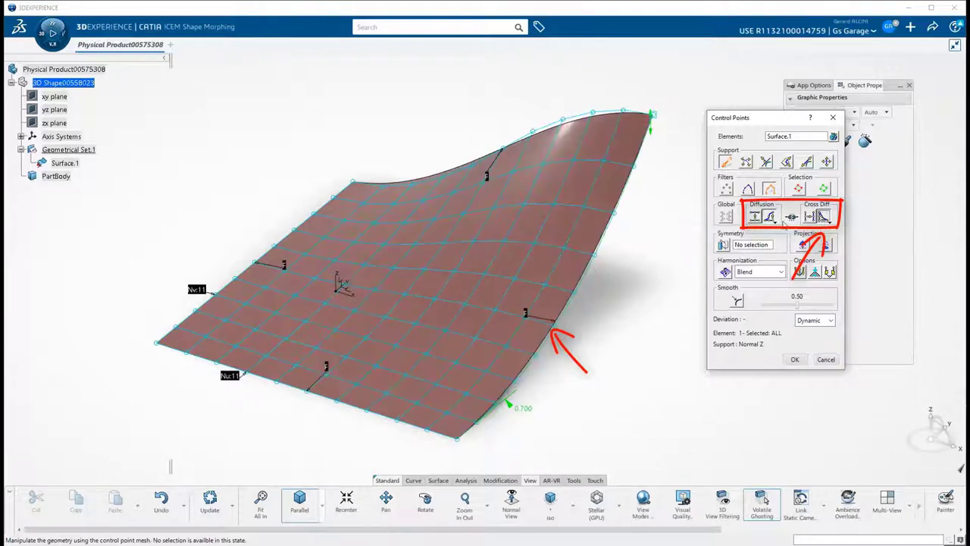
click(770, 217)
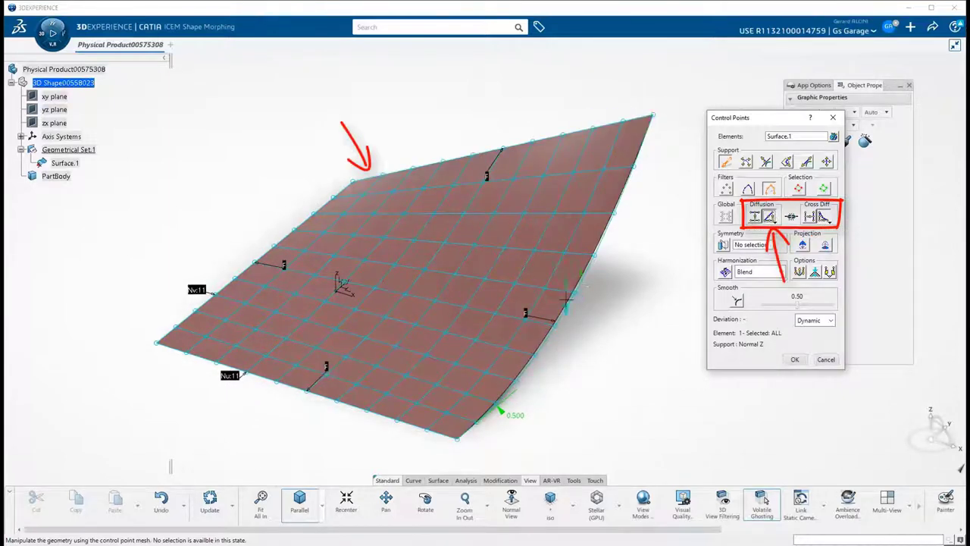
click(769, 218)
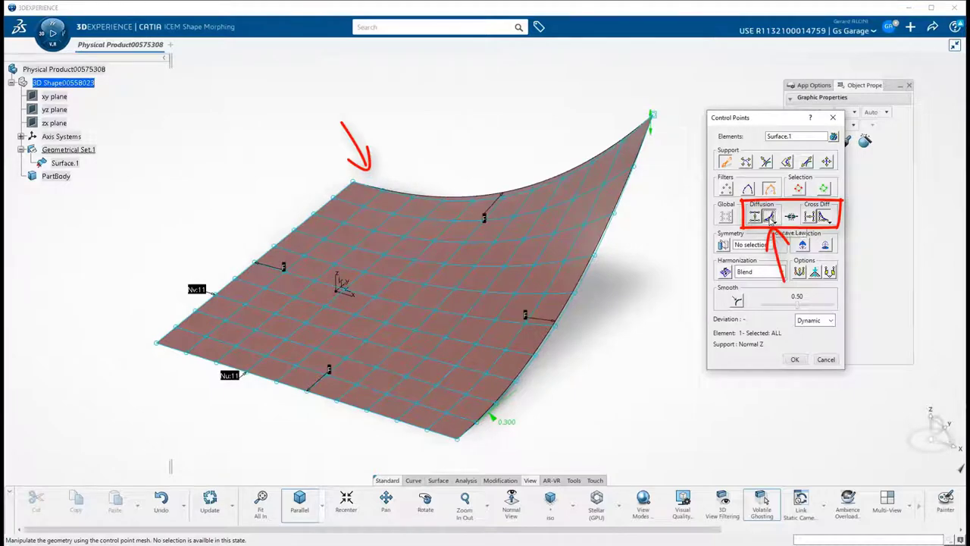
click(770, 218)
click(771, 220)
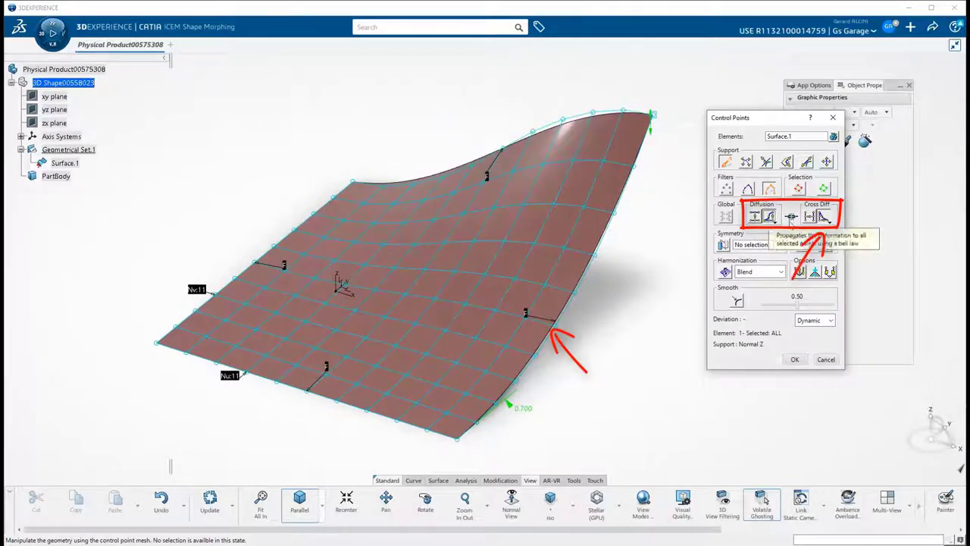
Try linear cross diffusion with bell diffusion and concave for both laws, and cancel the Control Points edit
click(824, 218)
click(824, 218)
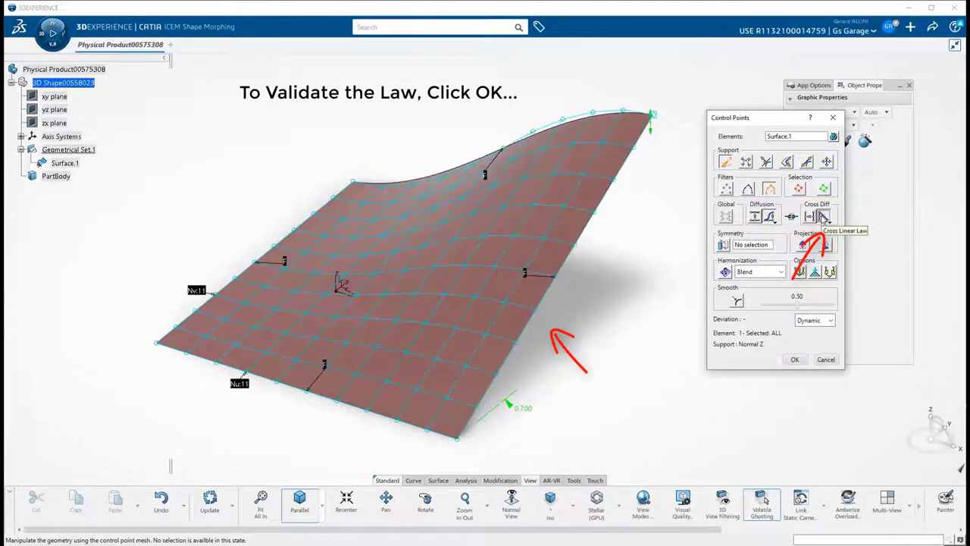
click(824, 218)
click(769, 217)
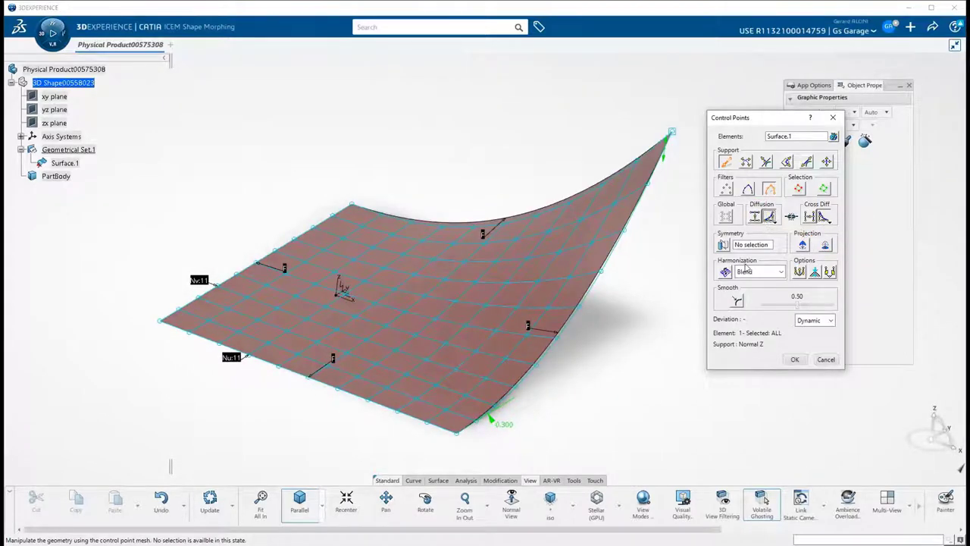
click(826, 360)
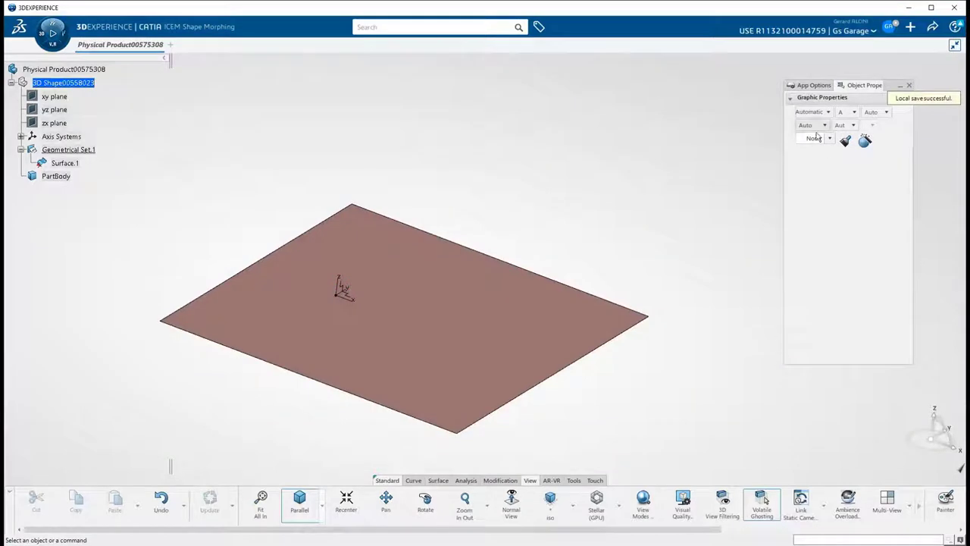
Enable Delay Law Application for control points diffusion and cross diffusion in the ICEM Shape Design app preferences
click(888, 27)
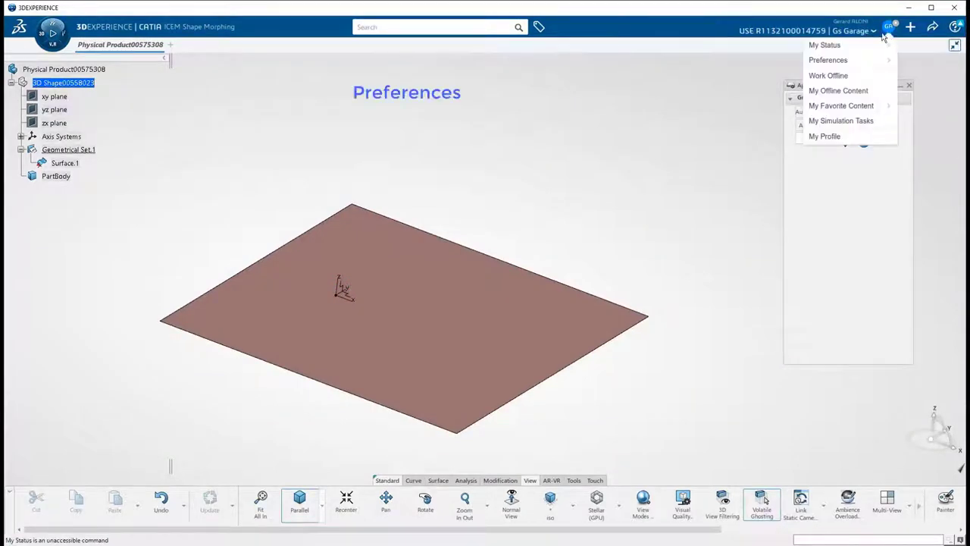
click(836, 65)
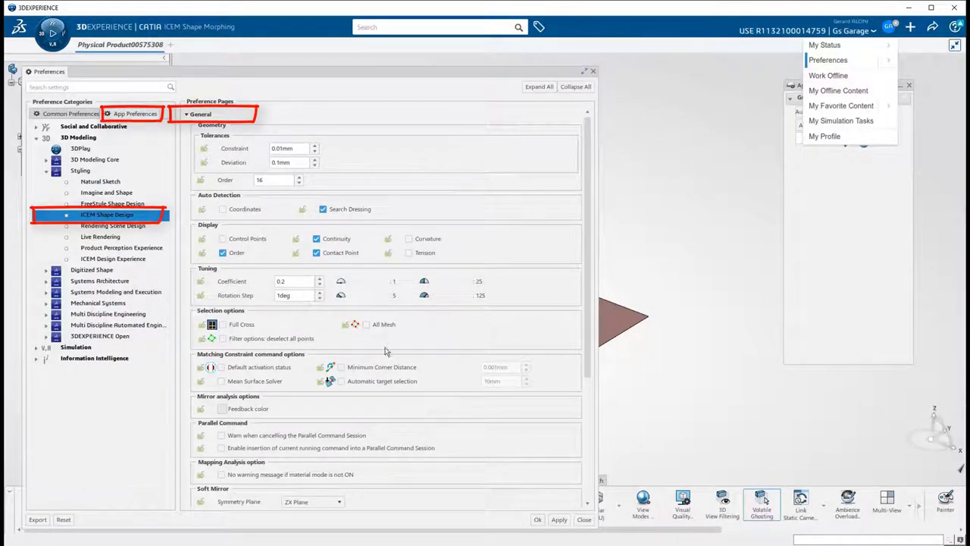
scroll(349, 393, down, 1)
scroll(350, 394, down, 3)
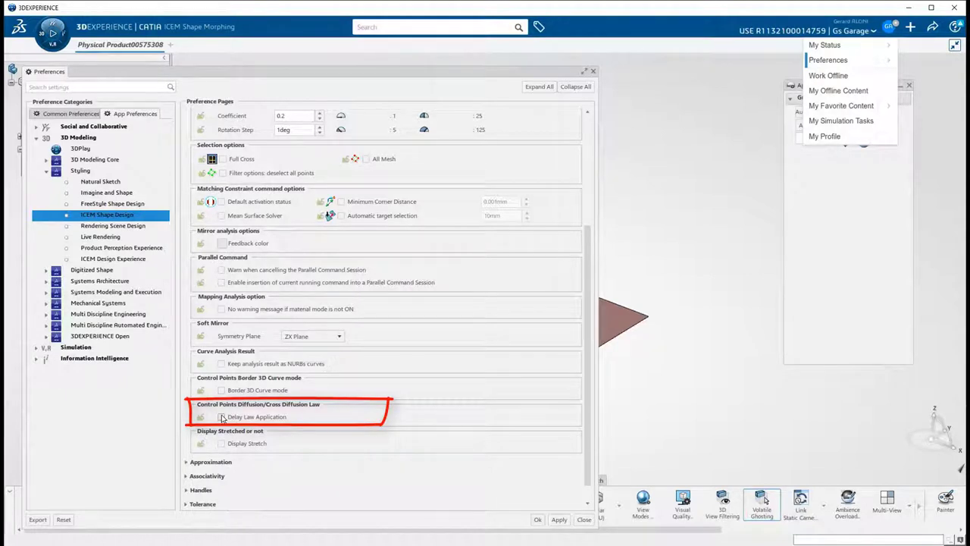
click(222, 417)
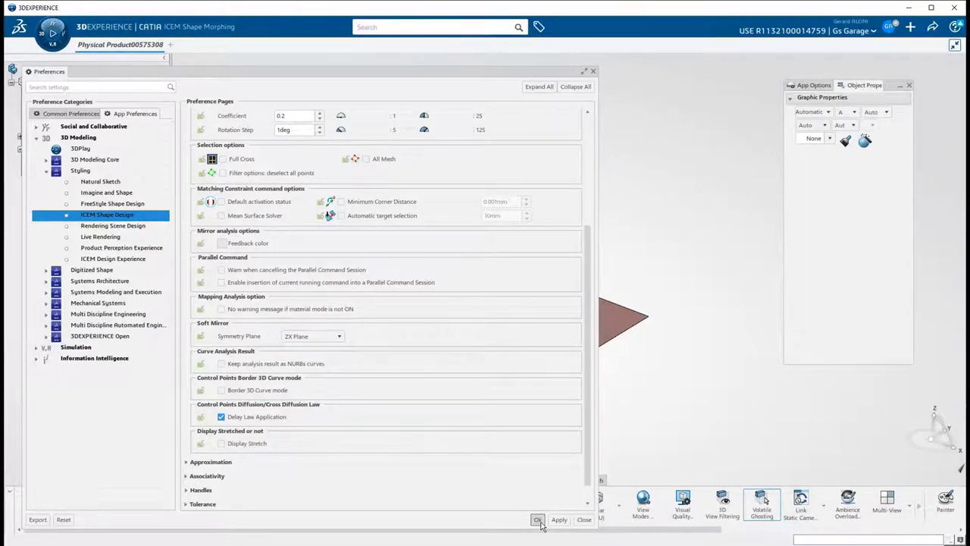
click(538, 520)
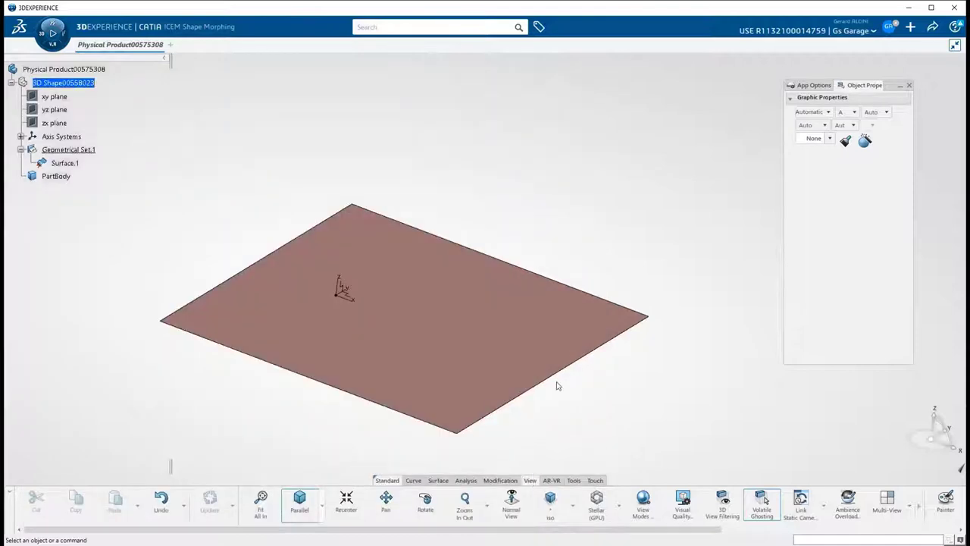
Raise a corner of Surface.1 along Z with all control points selected, and pull it further up using the concave diffusion law
click(587, 326)
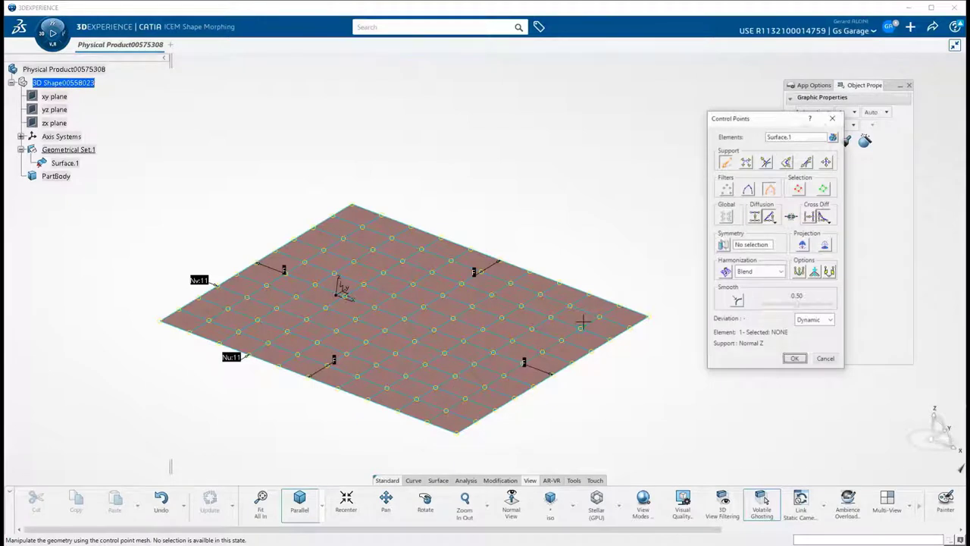
middle_drag(593, 345, 669, 265)
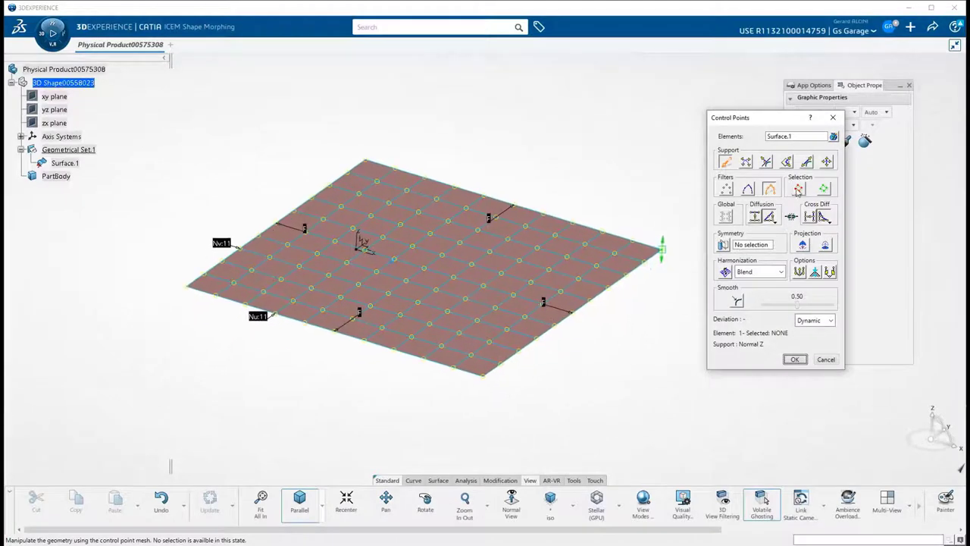
click(798, 189)
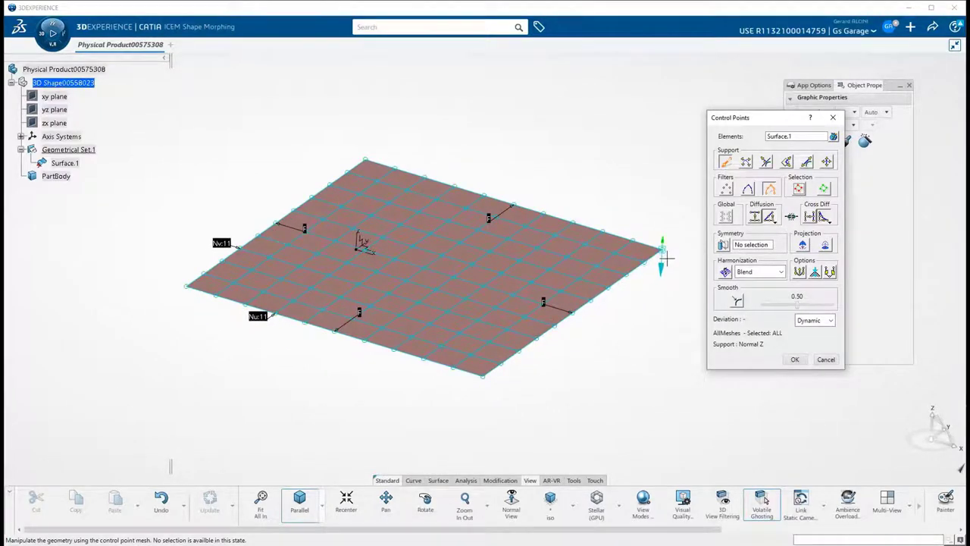
drag(654, 241, 629, 80)
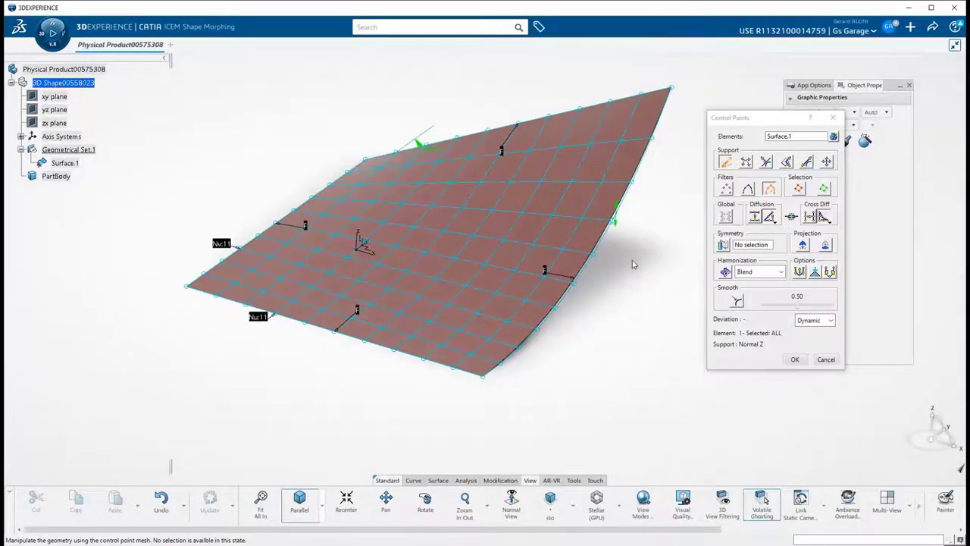
mouse_move(632, 268)
middle_down()
mouse_move(604, 365)
mouse_move(630, 318)
middle_up()
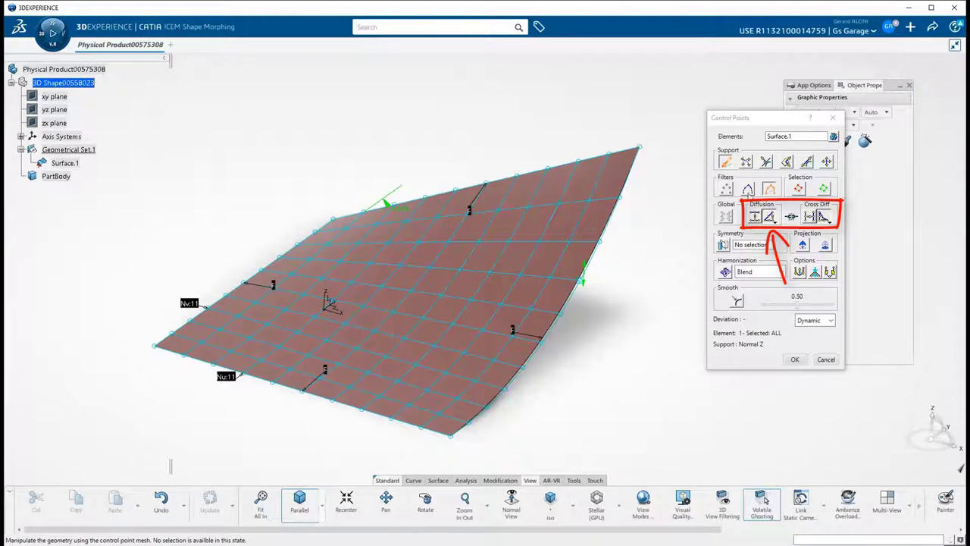
click(770, 218)
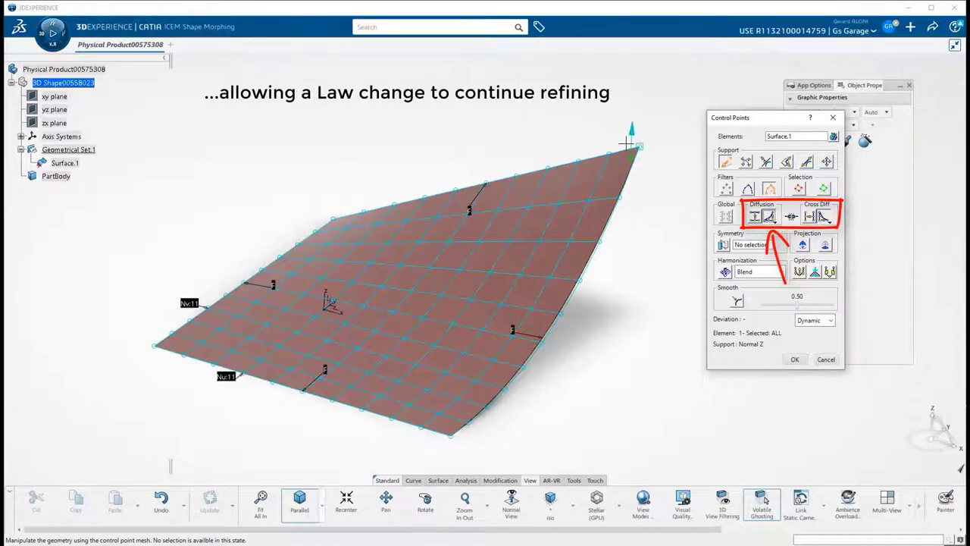
drag(627, 143, 617, 94)
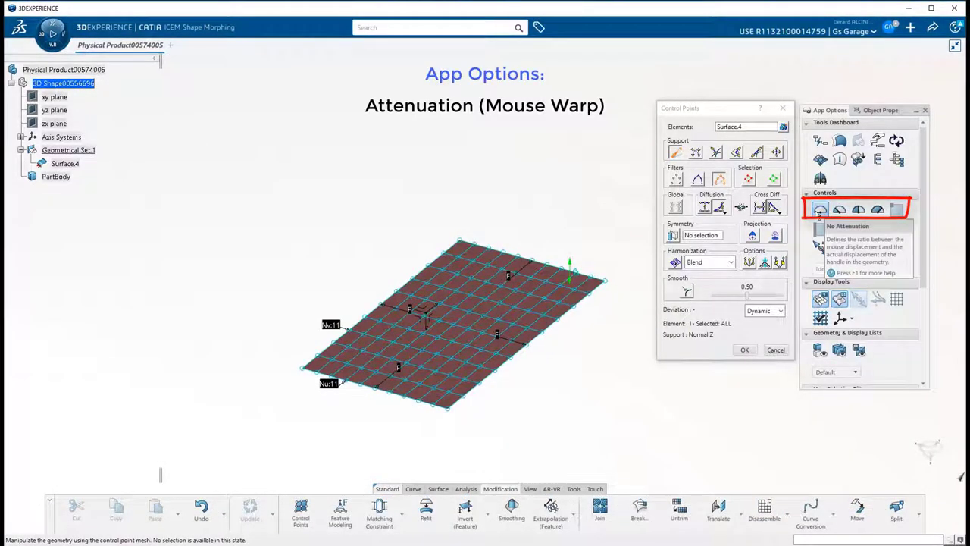
Pull up the corner of Surface.4 along Z with No Attenuation, and undo the deformation
click(819, 210)
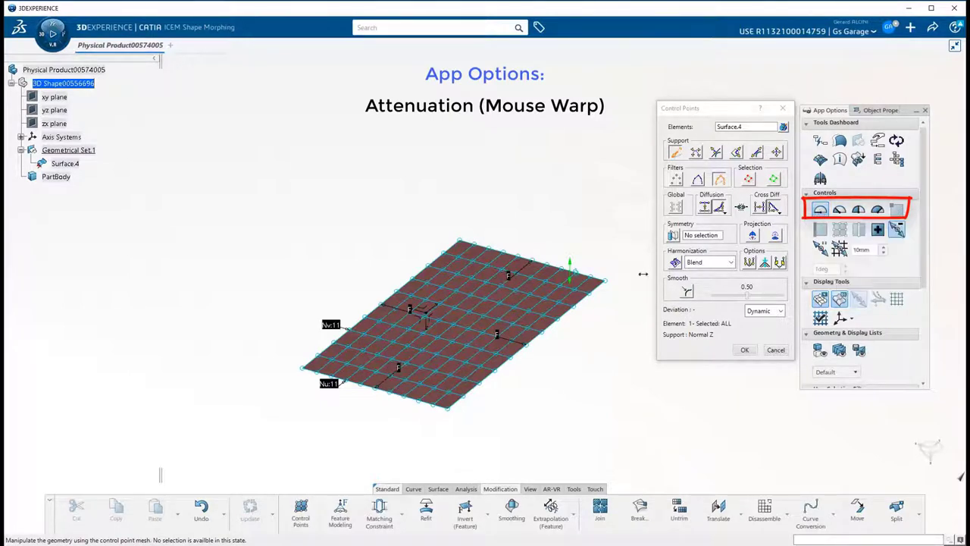
middle_drag(635, 288, 613, 292)
drag(614, 295, 627, 269)
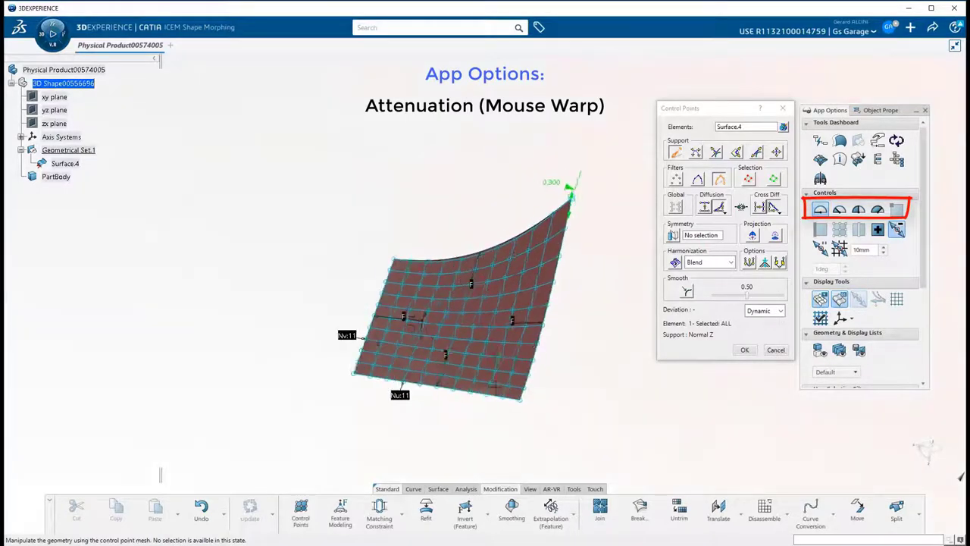
click(204, 510)
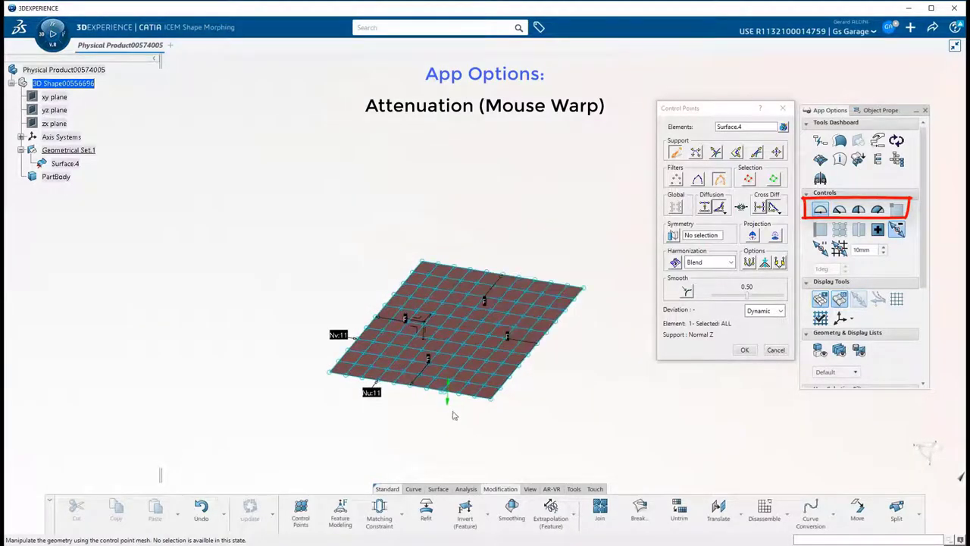
Pull the corner of Surface.4 along Z with the second attenuation level, and undo the deformation
click(839, 210)
mouse_move(595, 307)
mouse_down()
mouse_move(593, 114)
mouse_move(600, 303)
mouse_up()
click(201, 509)
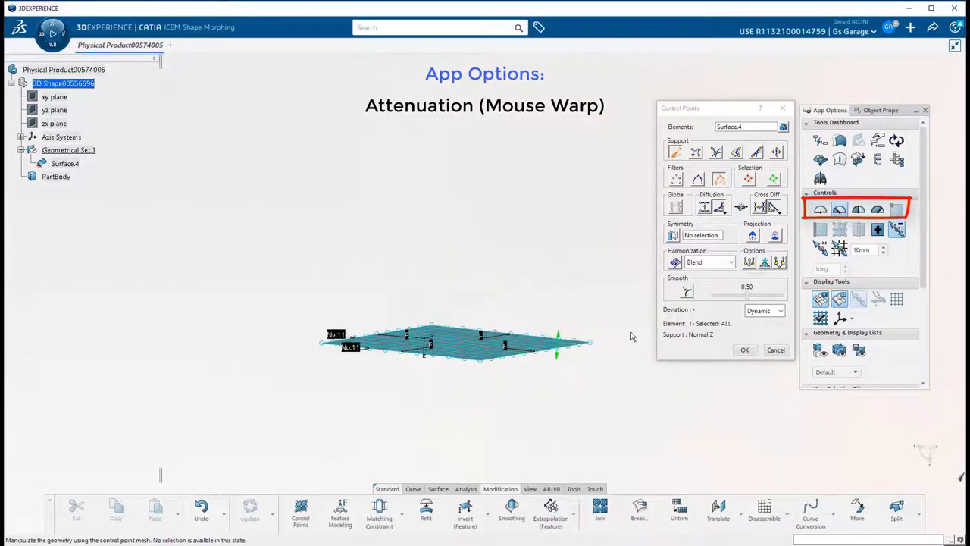
Try pulling the corner of Surface.4 along Z with the third and fourth attenuation levels
click(858, 209)
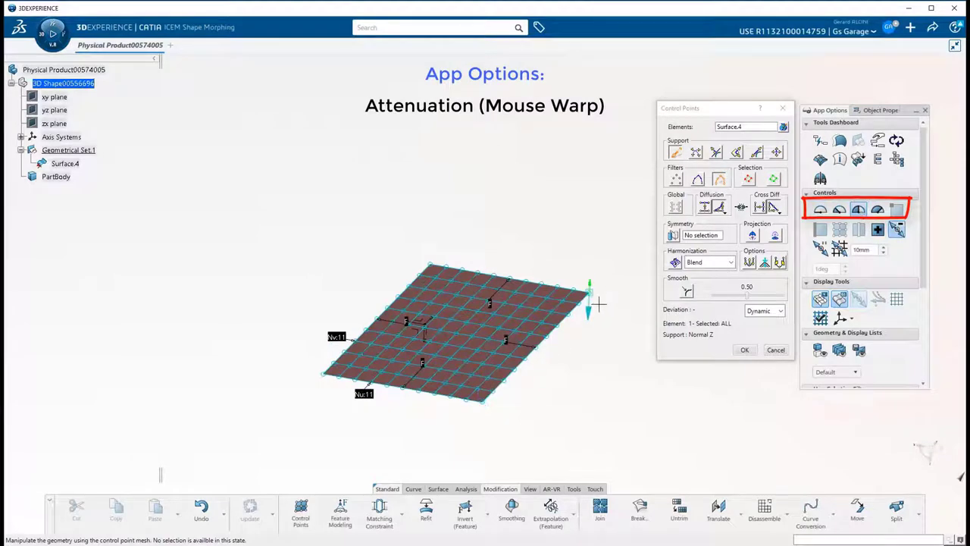
drag(596, 306, 597, 80)
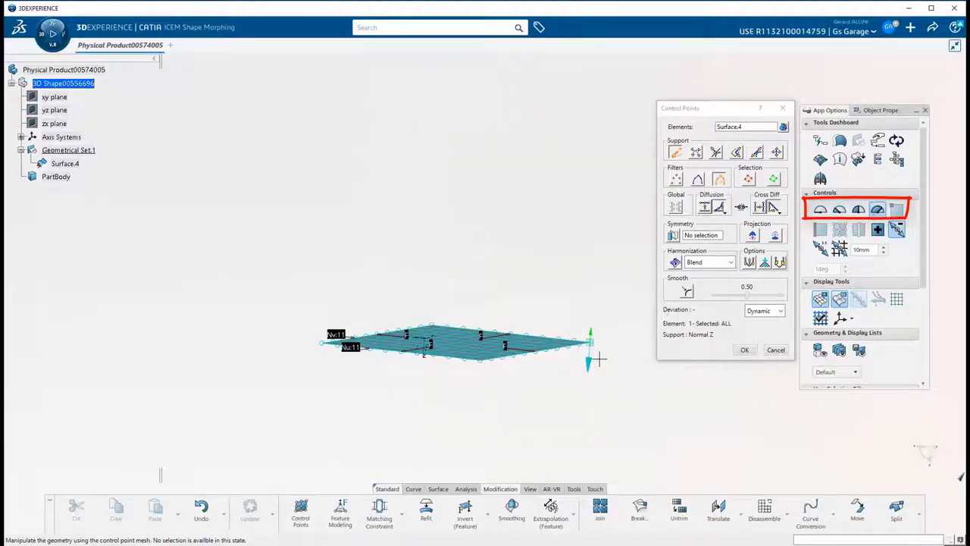
drag(604, 345, 481, 431)
middle_drag(480, 430, 586, 397)
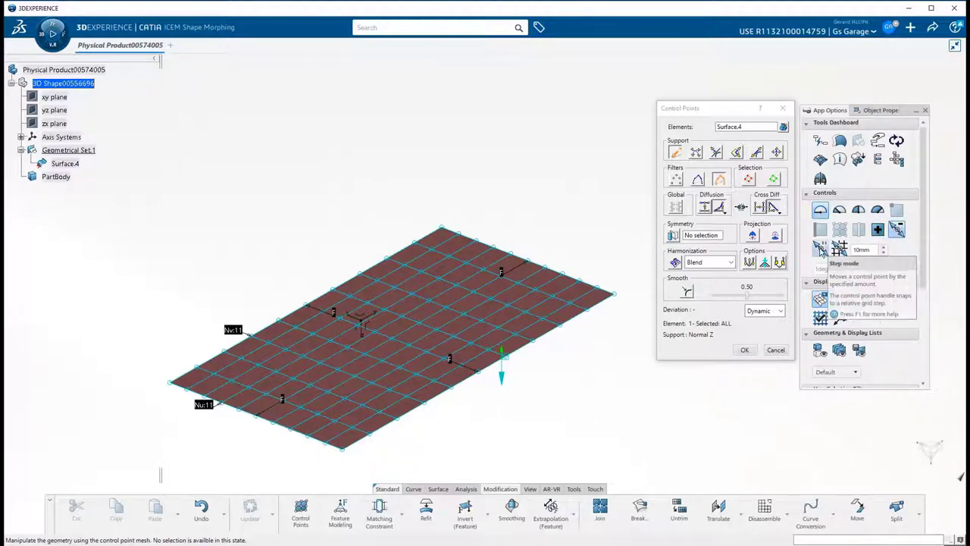
Turn on Step mode with a 10 mm step, select all mesh points of Surface.4, and display the handle's 3D distance
click(821, 249)
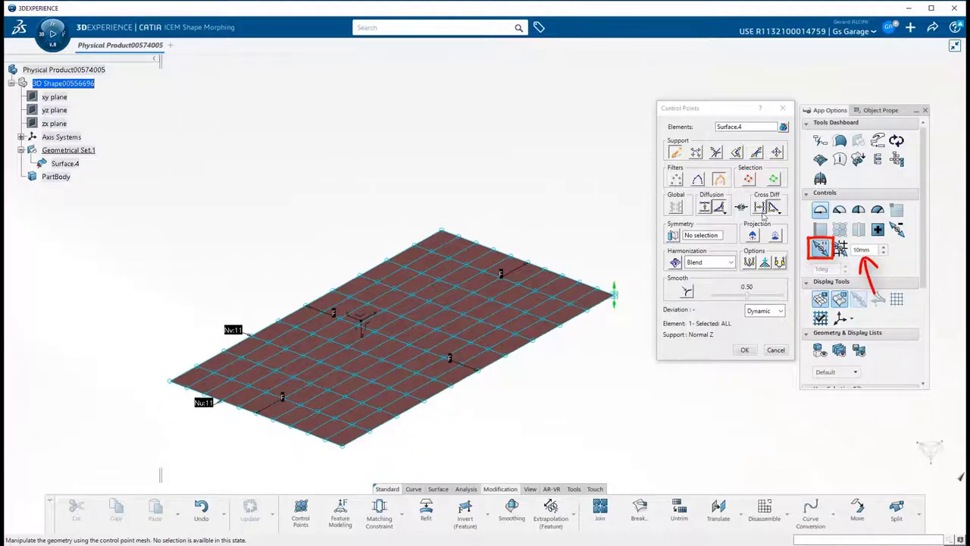
click(748, 178)
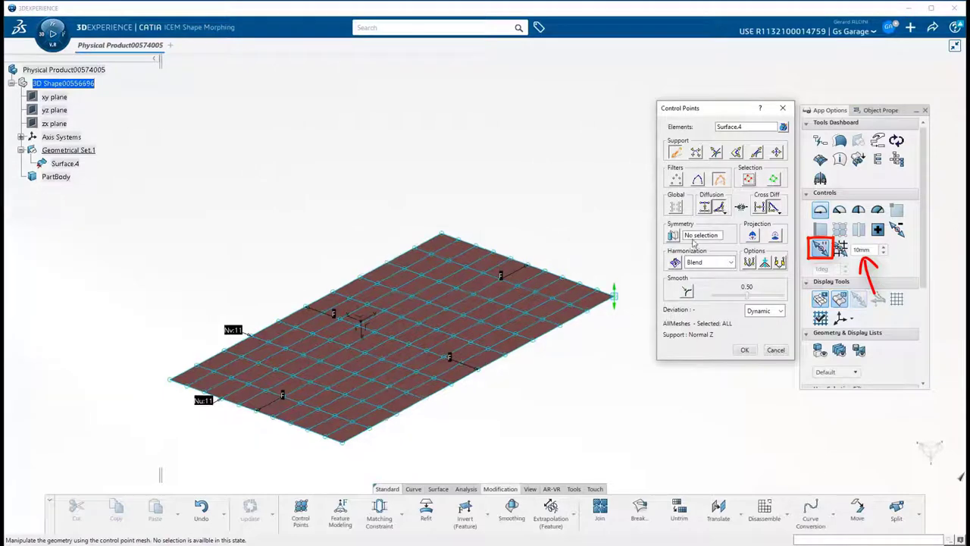
scroll(649, 296, up, 5)
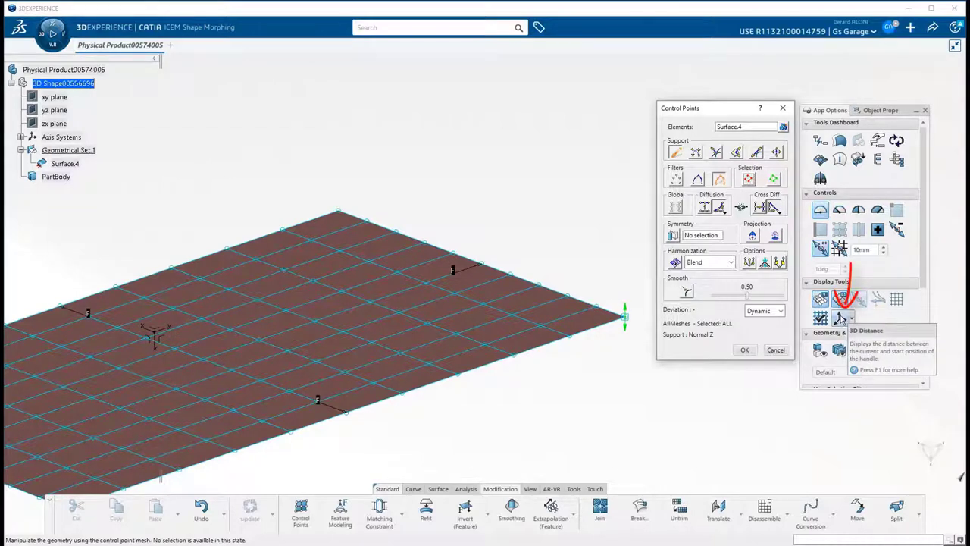
click(840, 318)
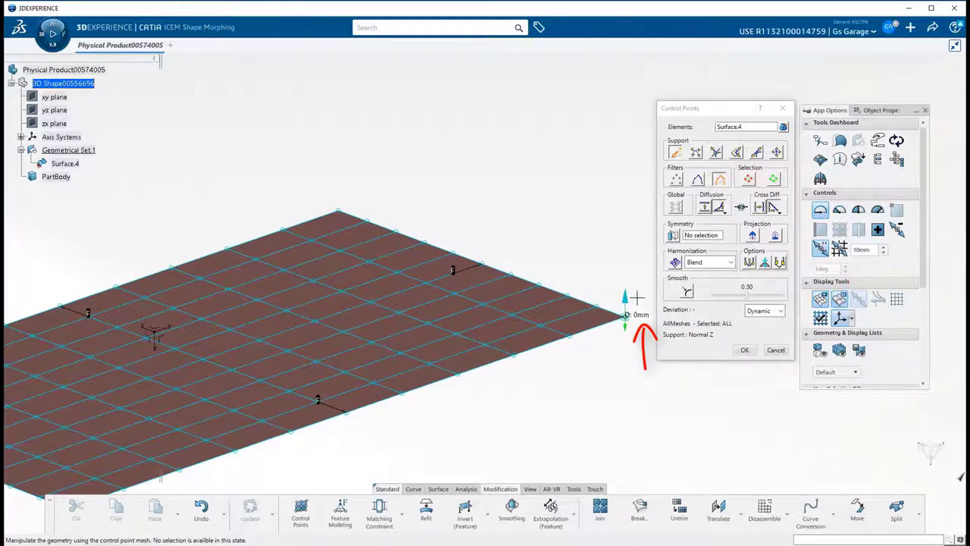
Raise the corner of Surface.4 by one 10 mm step along Z, and undo the move
click(634, 296)
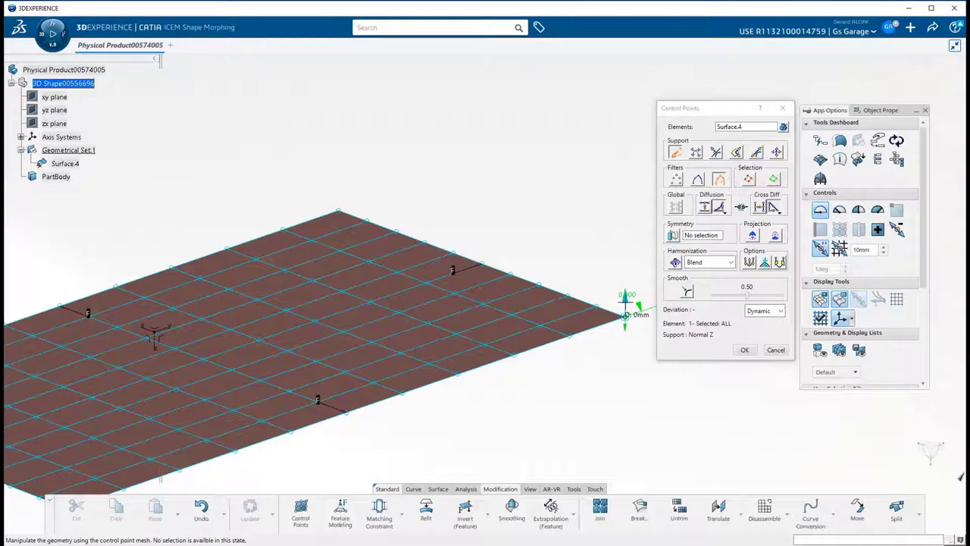
drag(625, 303, 627, 266)
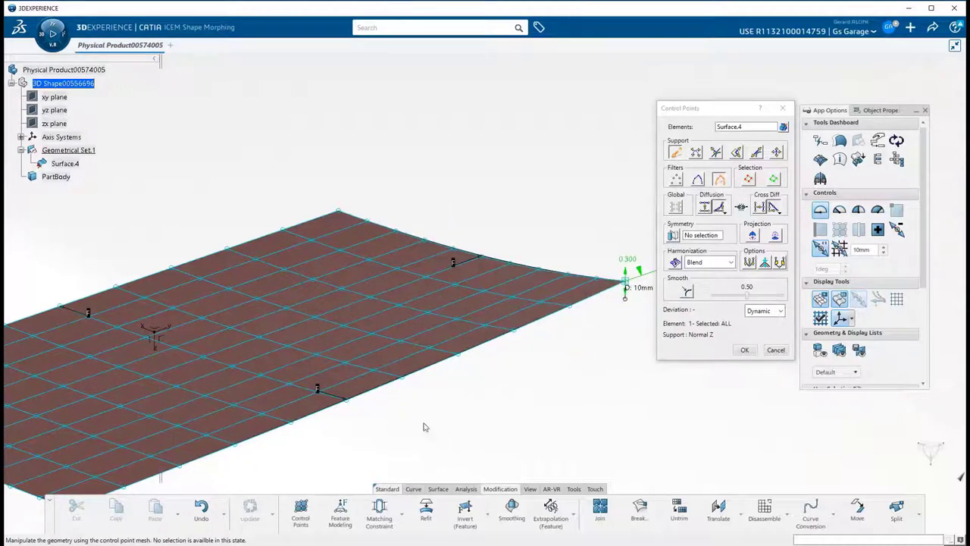
click(206, 512)
click(205, 512)
Raise the corner of Surface.4 along Z in 10 mm steps to a distance of 50 mm
middle_drag(599, 394, 597, 300)
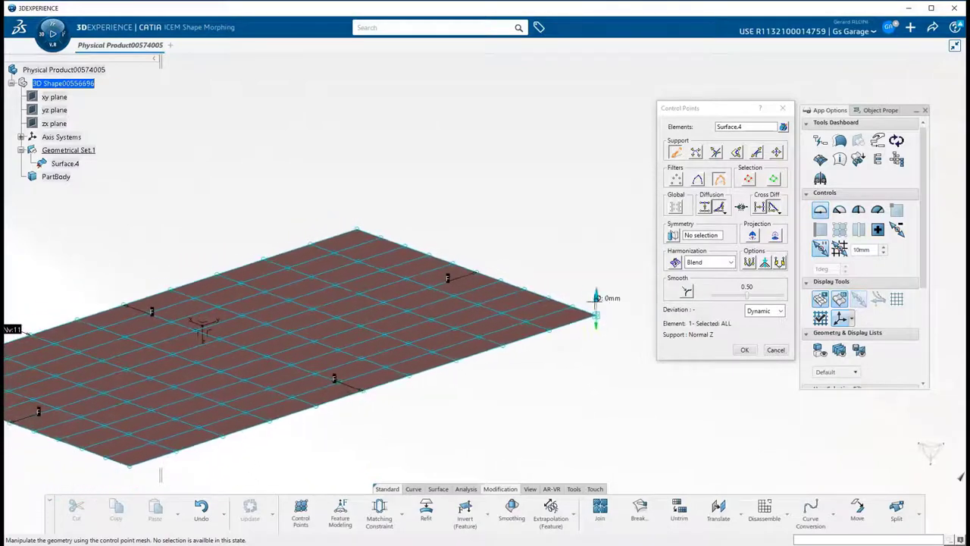
click(598, 280)
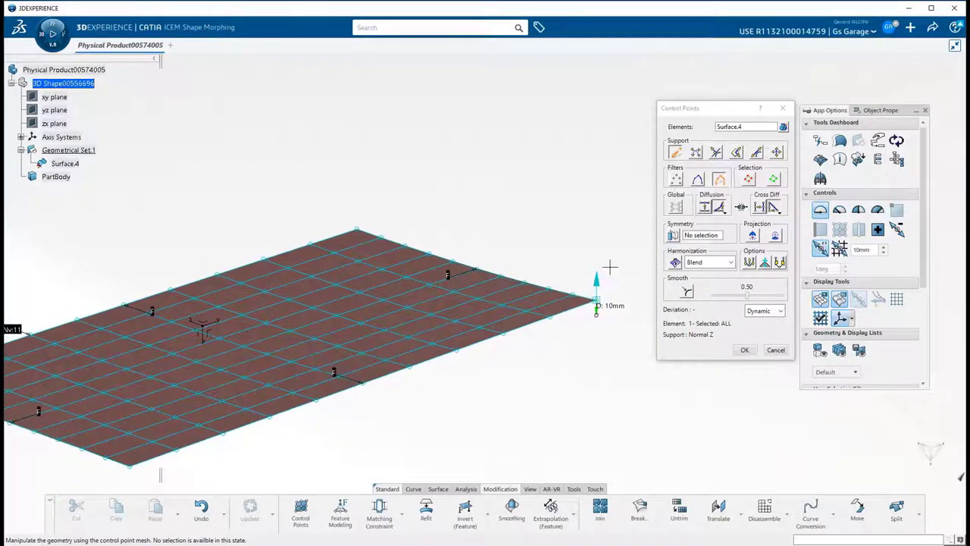
mouse_move(610, 267)
mouse_down()
mouse_move(612, 218)
mouse_move(610, 271)
mouse_up()
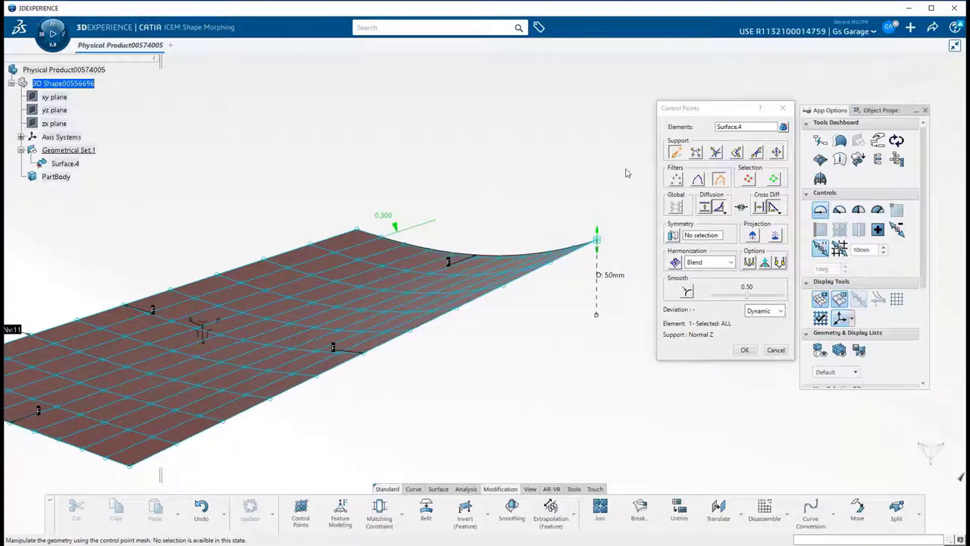
Raise the corner of Surface.4 further along Z with Step mode active
drag(597, 221, 598, 177)
middle_drag(645, 201, 628, 237)
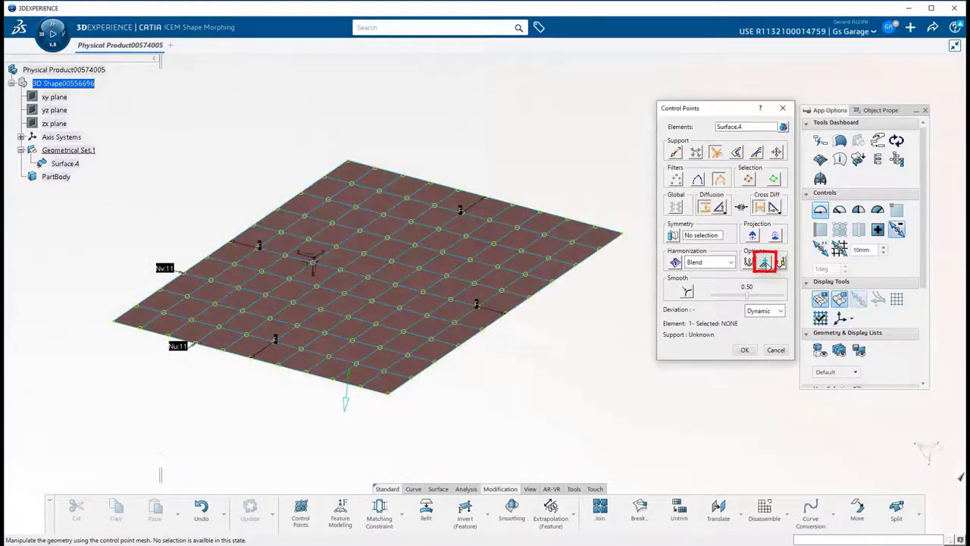
Turn on the display of the original mesh positions, and raise the whole mesh of Surface.4 by about 46 mm
click(765, 263)
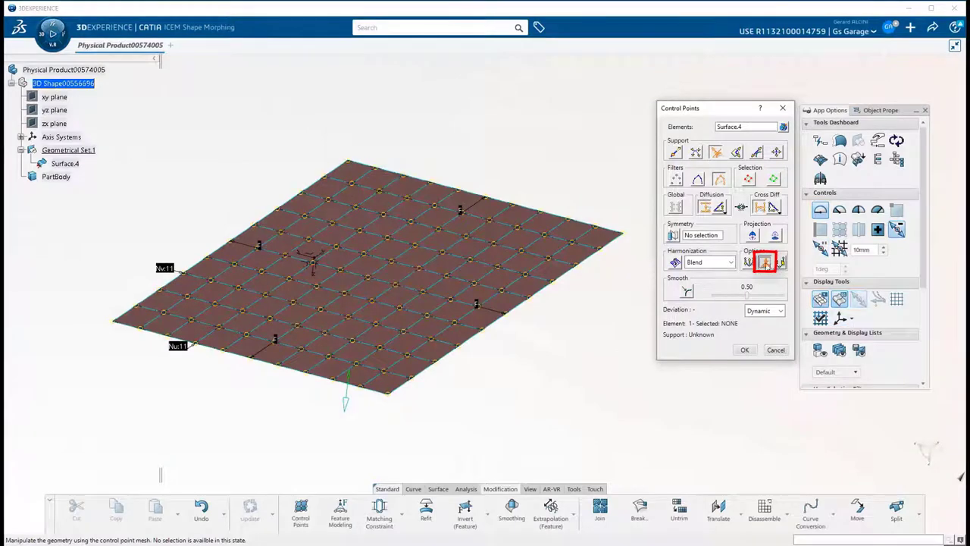
middle_drag(625, 243, 643, 273)
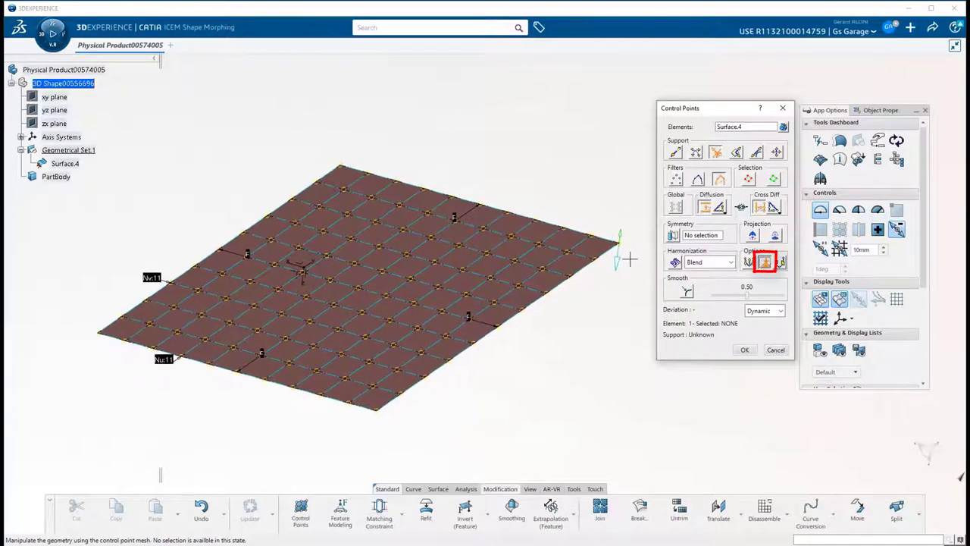
drag(628, 253, 632, 192)
middle_drag(529, 358, 550, 288)
middle_drag(371, 408, 365, 413)
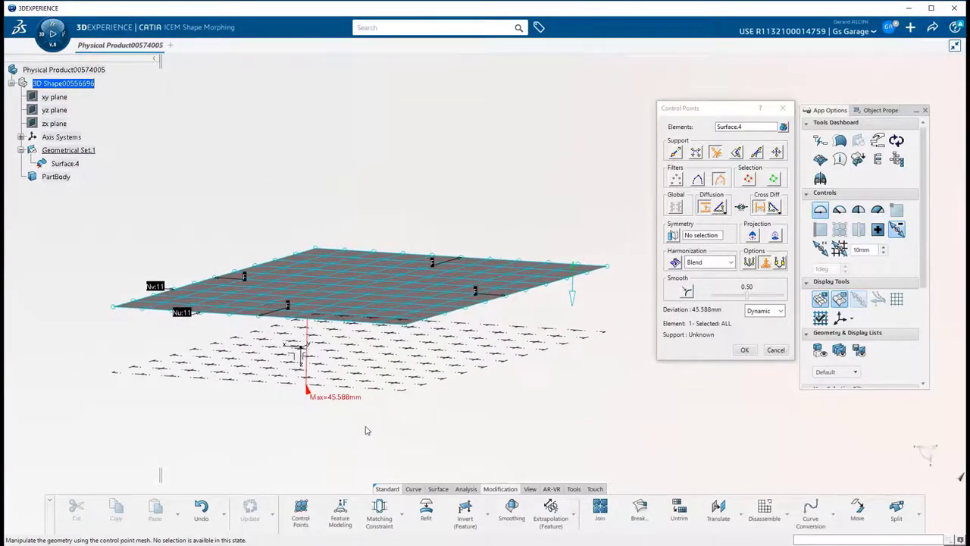
Undo the whole-mesh move, and pull the corner of Surface.4 up by about 69 mm with a progressive diffusion law
click(201, 506)
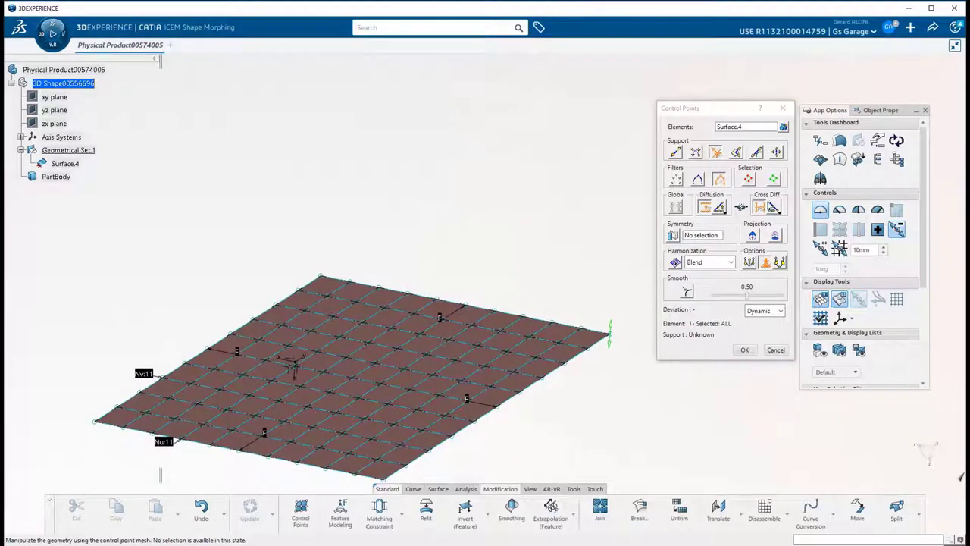
click(720, 207)
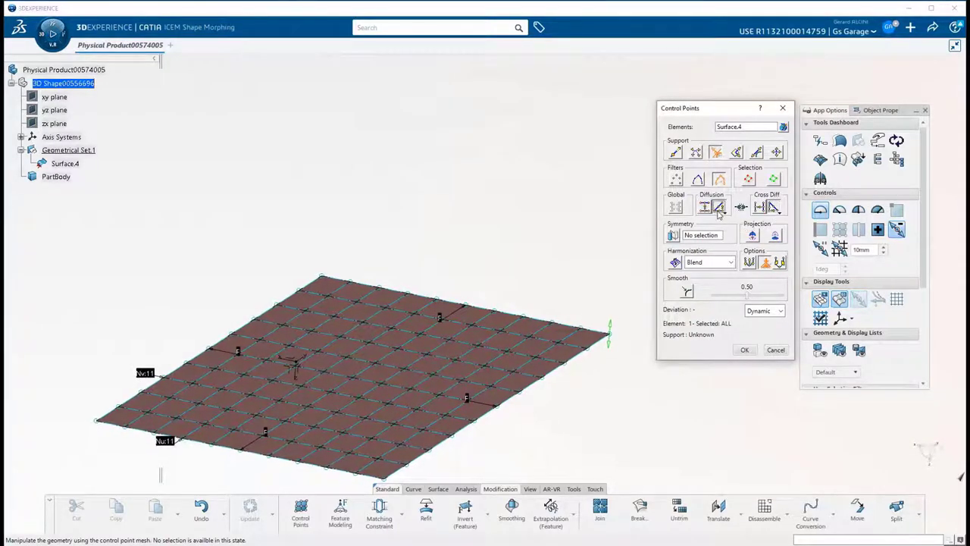
drag(608, 334, 598, 262)
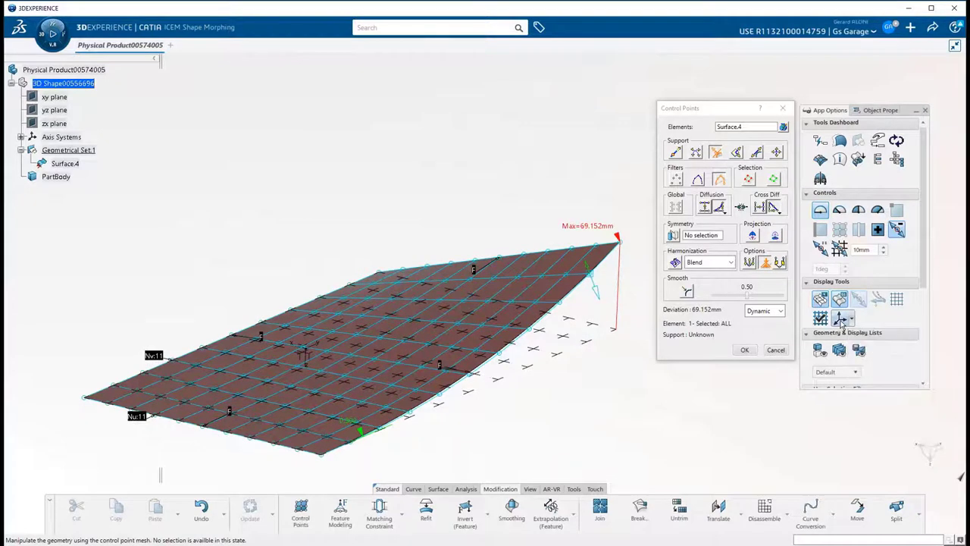
Switch to Step mode with Normal Z support, and raise the corner of Surface.4 by 20 mm and by another 40 mm
click(820, 248)
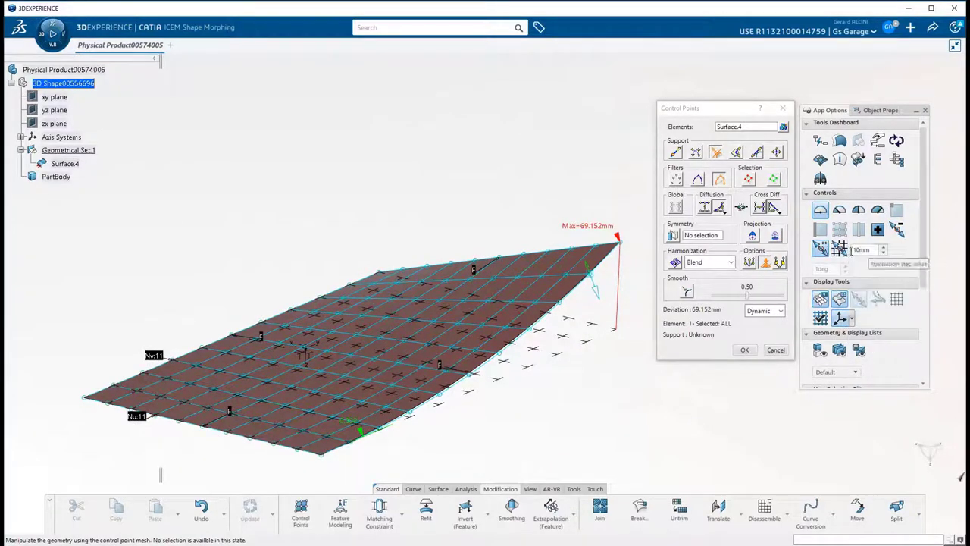
click(675, 153)
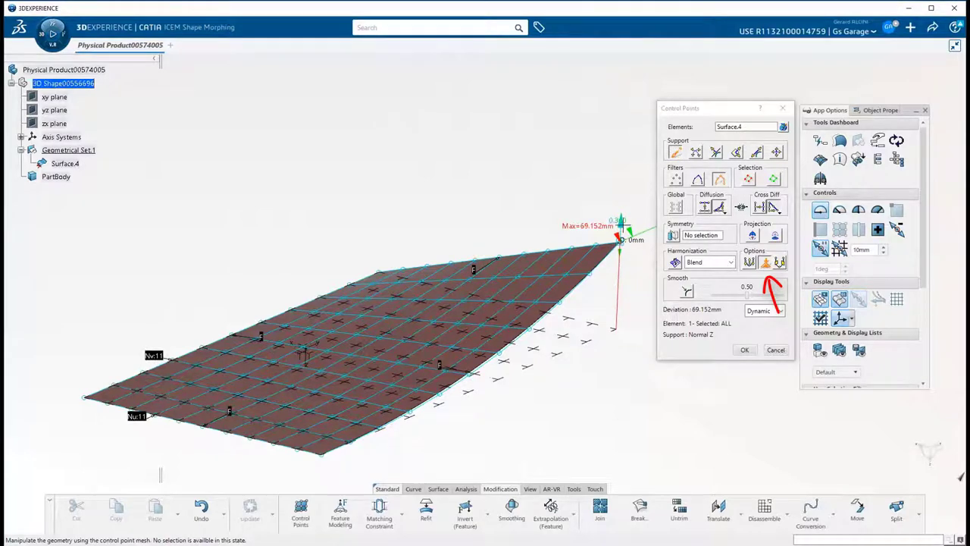
drag(621, 228, 621, 204)
middle_drag(646, 283, 627, 283)
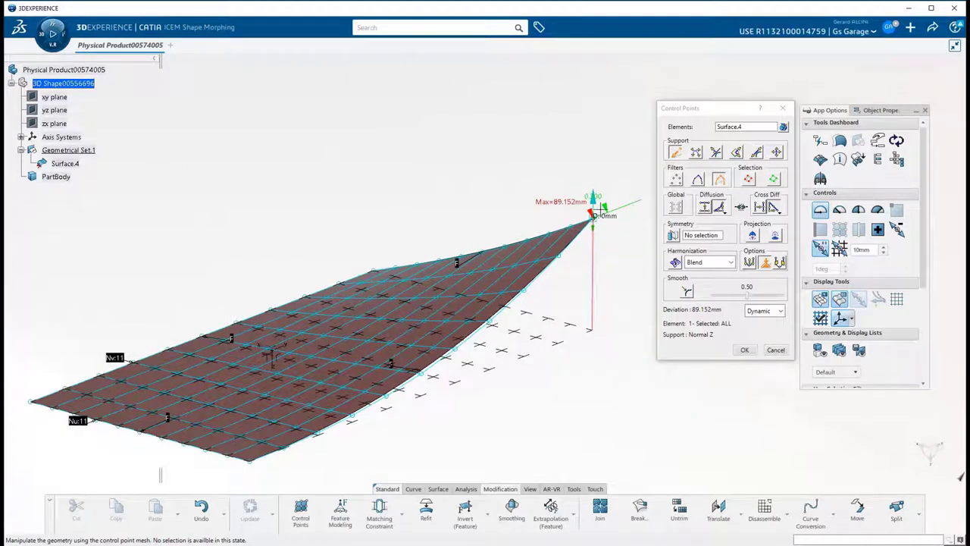
drag(606, 214, 608, 181)
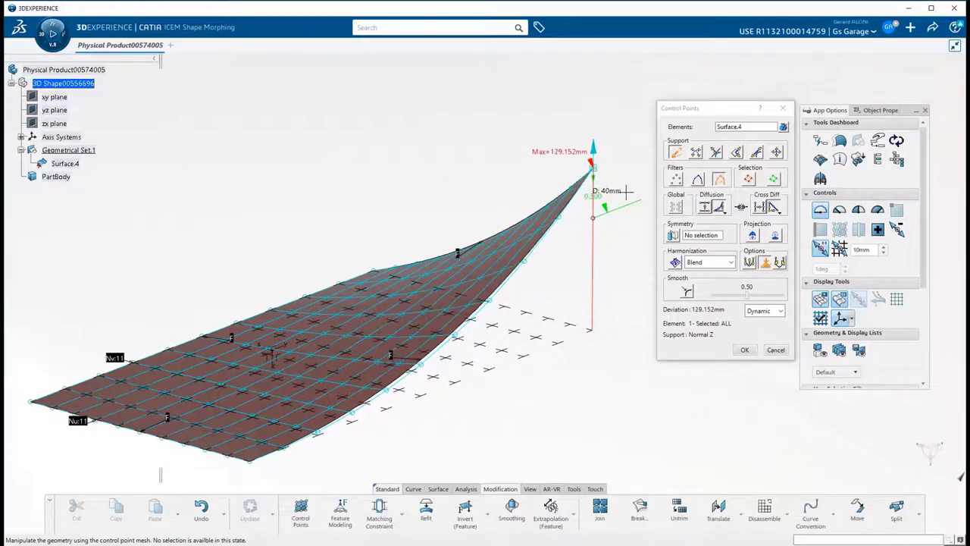
middle_drag(635, 311, 642, 319)
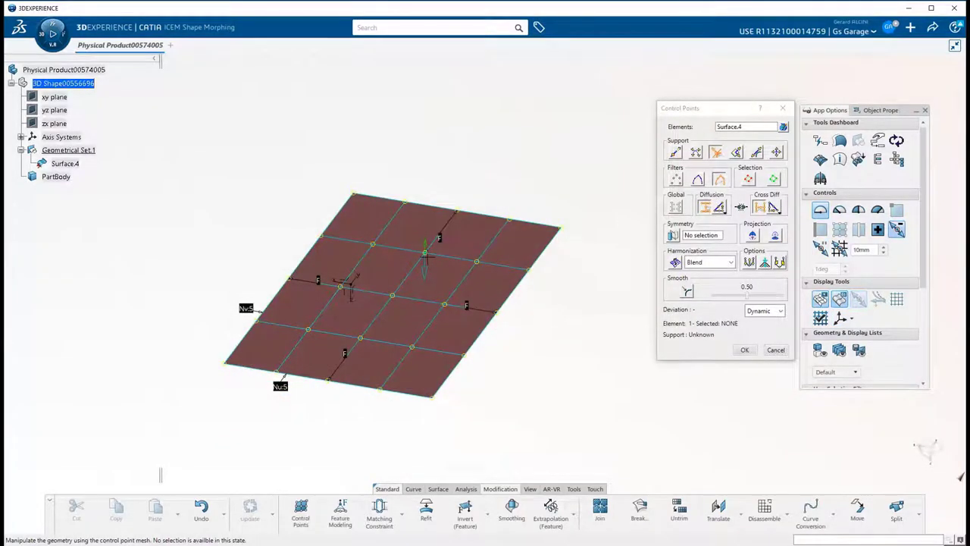
Restrict the filter to mesh points only, and displace inner points of the 5 by 5 mesh individually
click(426, 256)
click(677, 179)
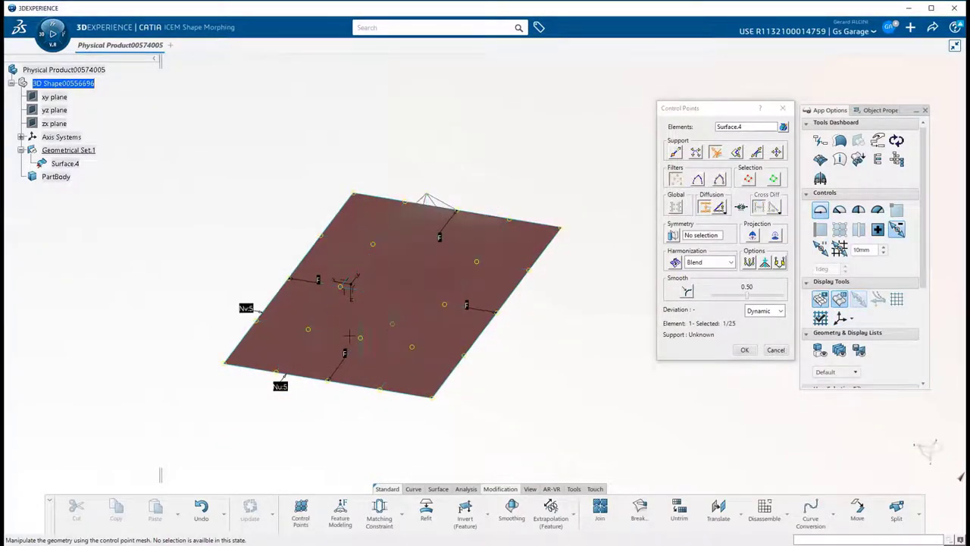
middle_drag(470, 357, 565, 307)
Shape the outer boundaries of Surface.4 with Normal Z support, and harmonize the selected mesh points using Blend
click(676, 153)
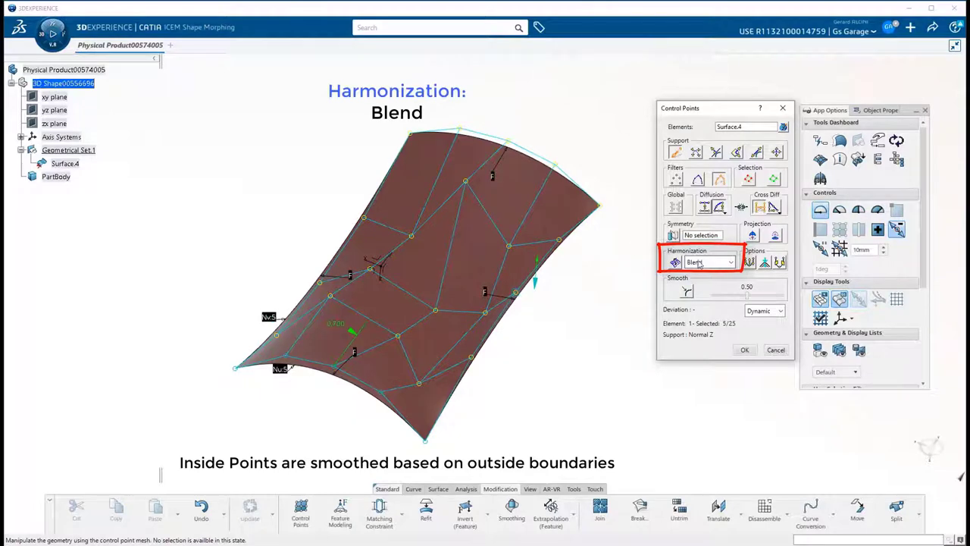
click(567, 354)
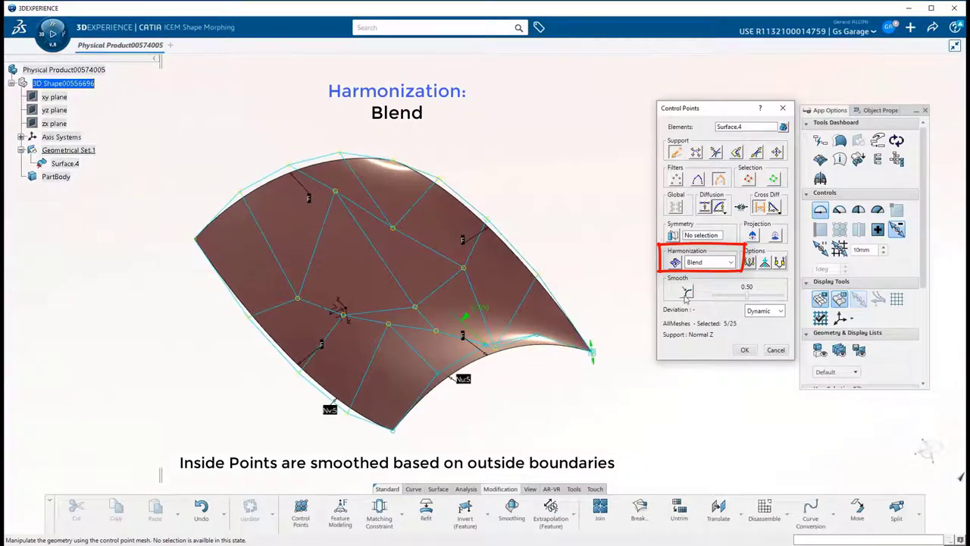
click(677, 264)
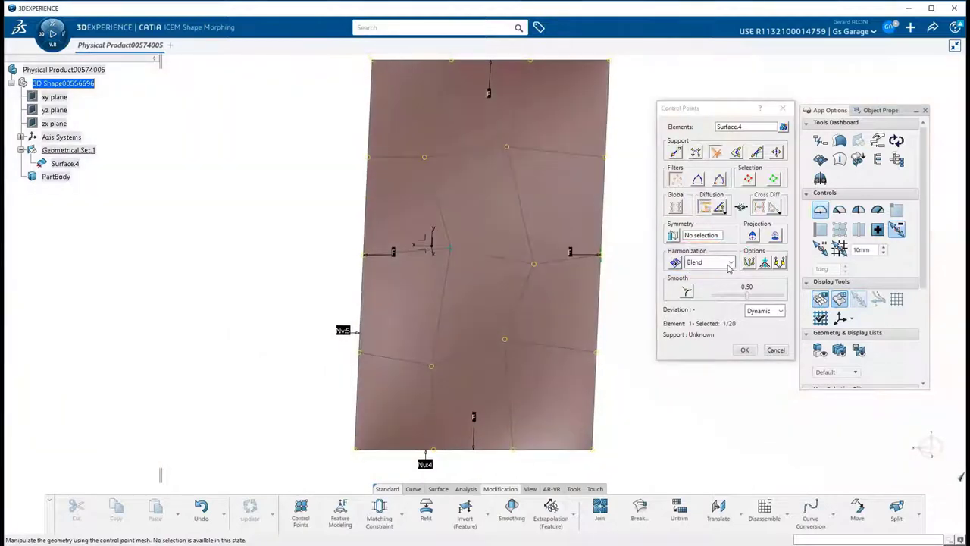
Set the harmonization type to Screen Plane, and harmonize the right inner column of mesh points on Surface.4
click(730, 263)
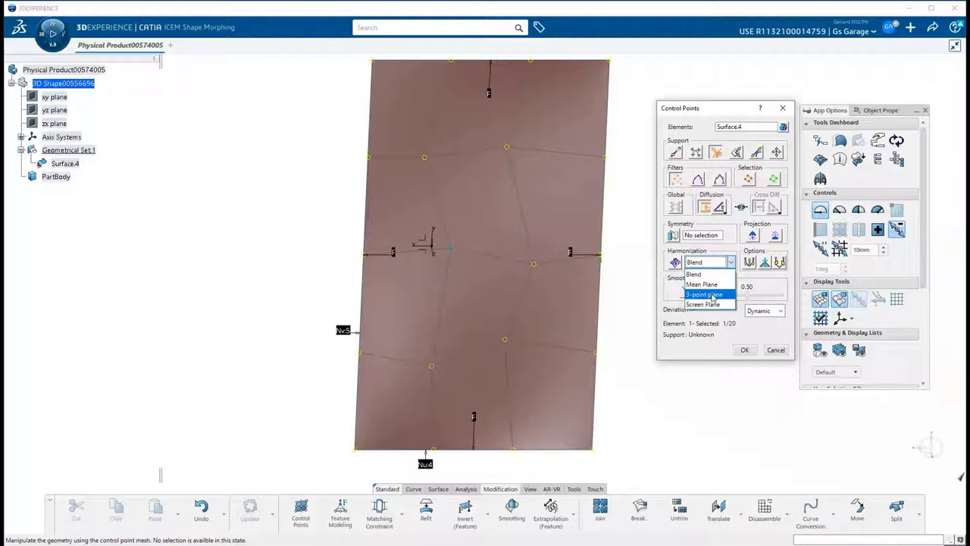
click(703, 305)
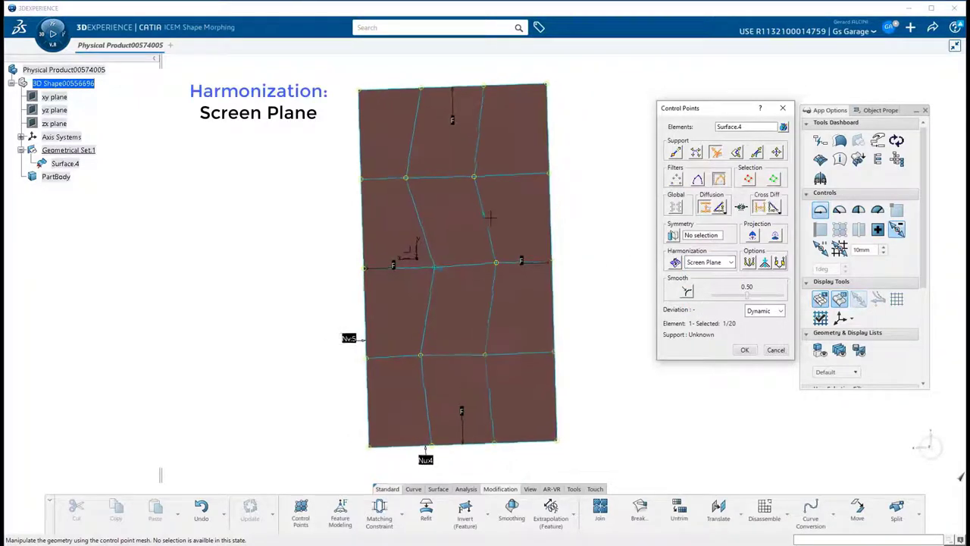
click(490, 219)
click(675, 263)
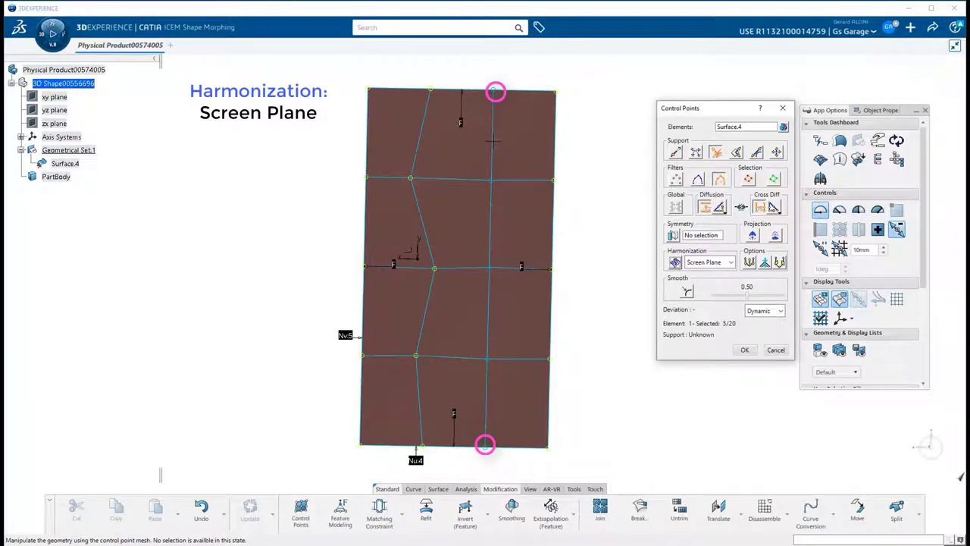
Harmonize the same column of mesh points in the screen plane from an oblique view and again from the top view
middle_drag(515, 303, 553, 341)
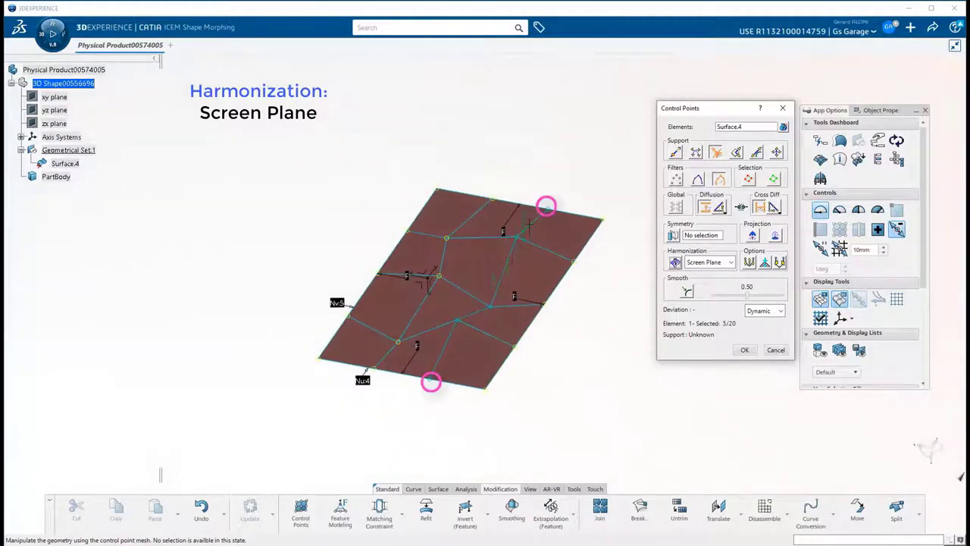
click(674, 263)
middle_drag(490, 372, 519, 382)
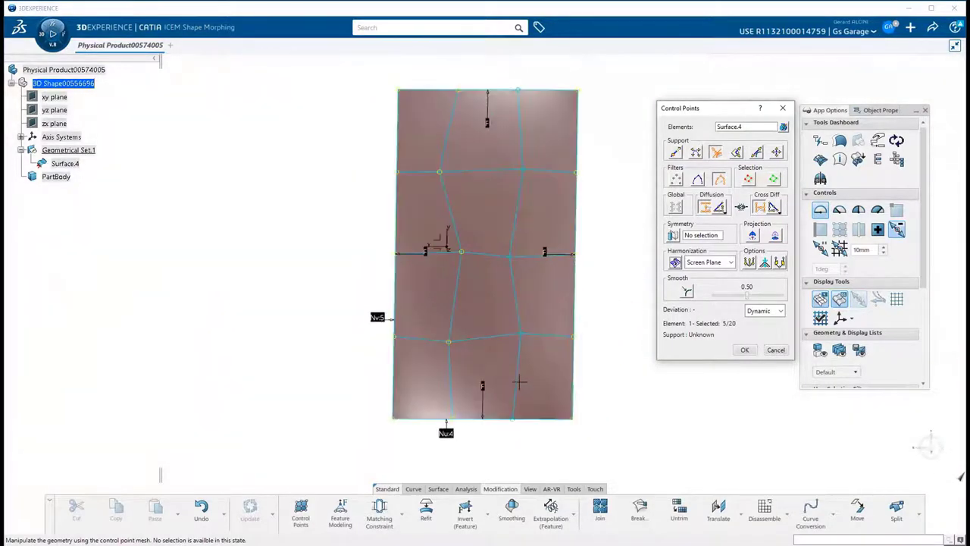
click(677, 268)
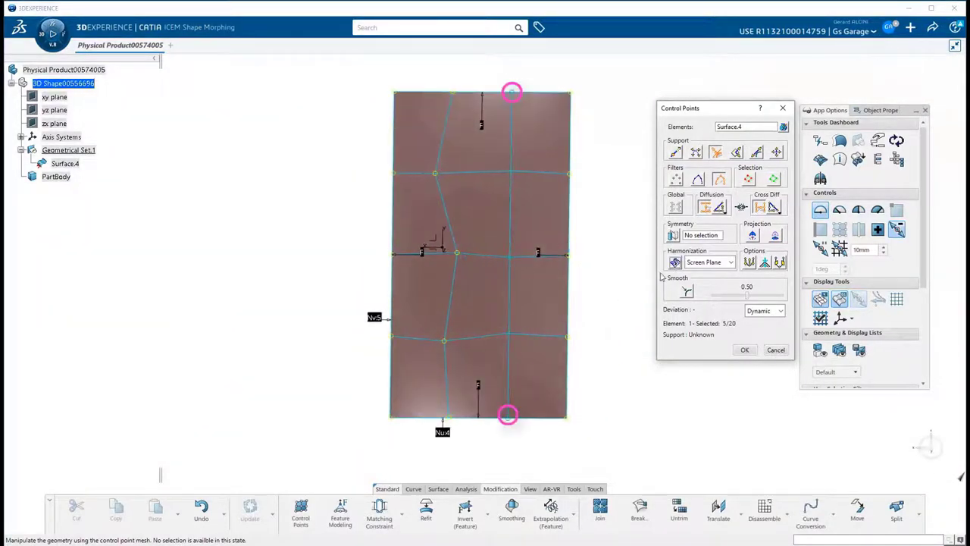
Harmonize the left inner column of mesh points in the screen plane, and try harmonizing with the whole mesh selected
click(455, 229)
click(676, 265)
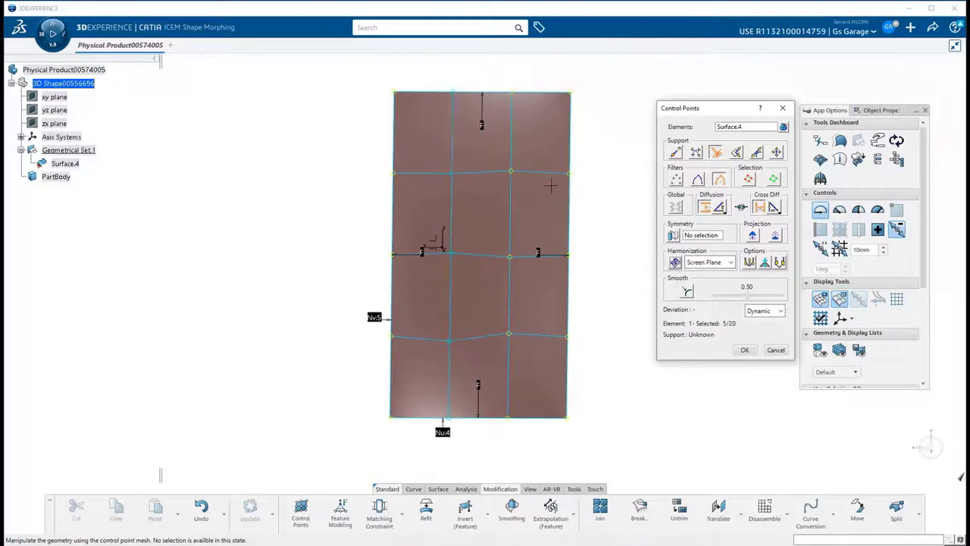
click(748, 180)
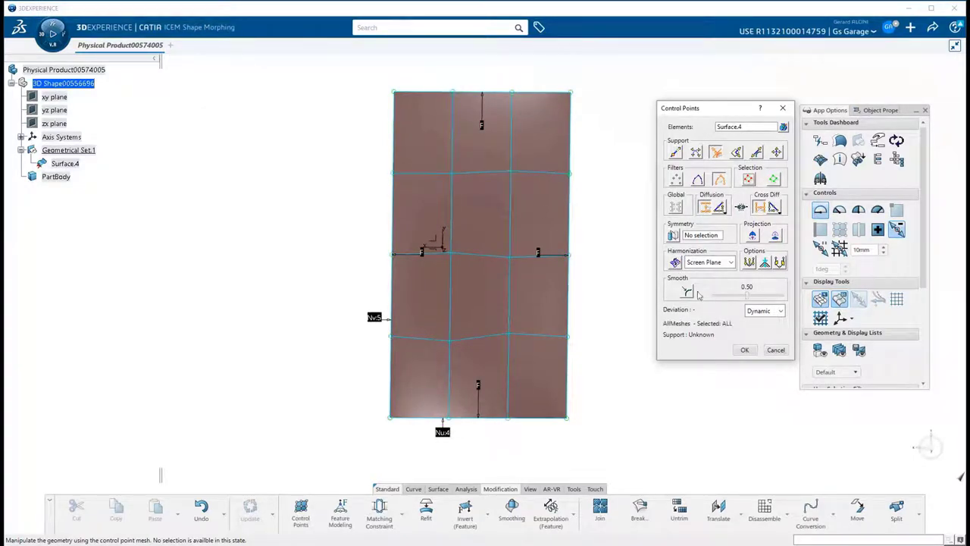
click(675, 263)
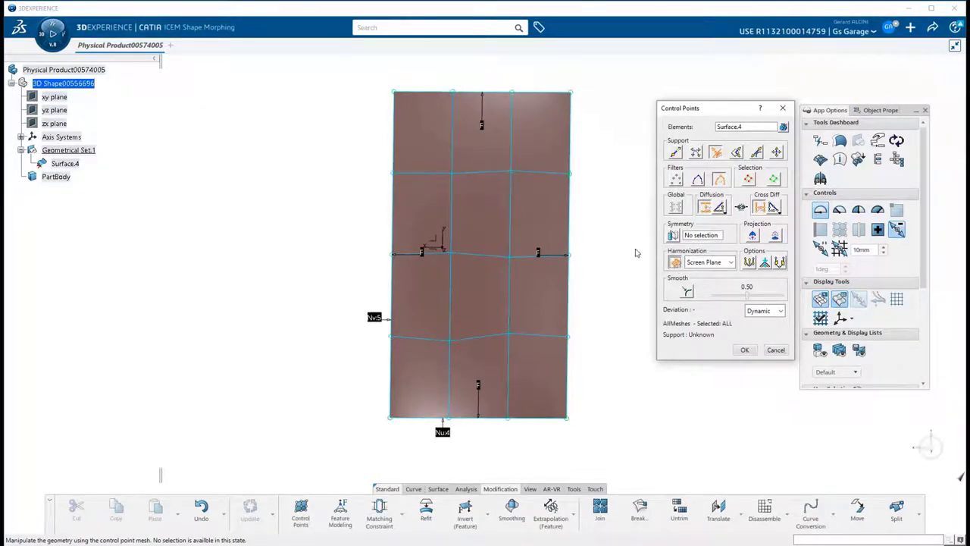
Harmonize the three inner rows of mesh points on Surface.4 in the screen plane, one row at a time
click(529, 172)
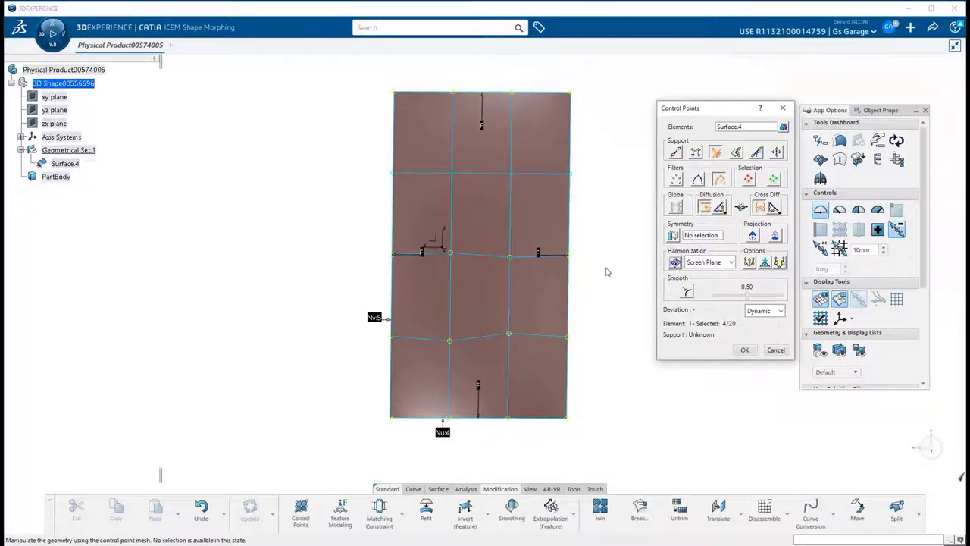
click(482, 257)
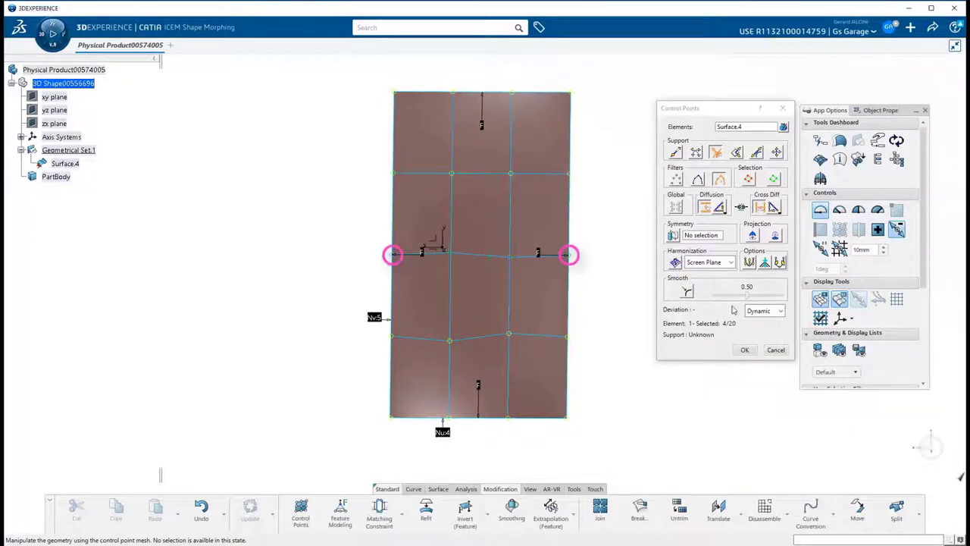
click(473, 338)
middle_drag(647, 294, 640, 418)
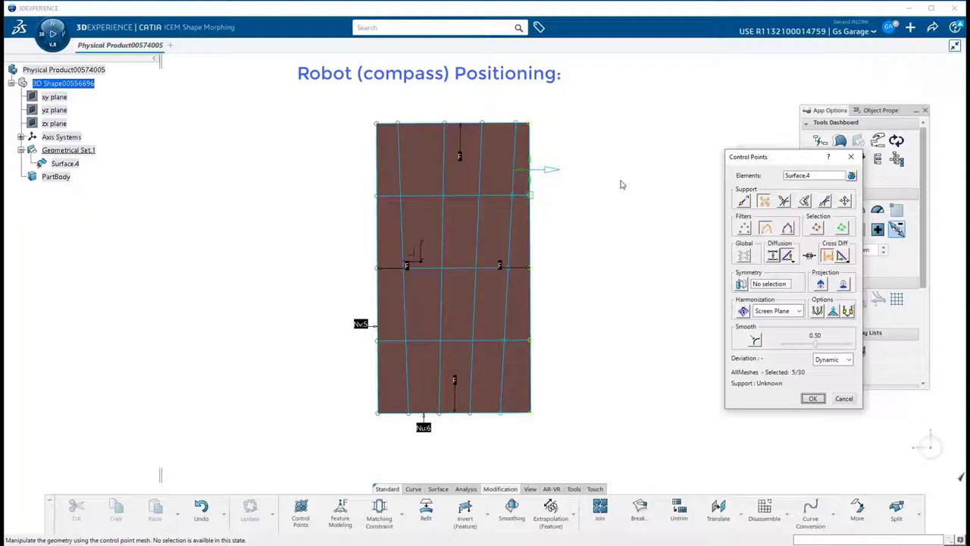
Open the Action Pad, place it beside the specification tree, and bring up its robot orientation commands
key(b)
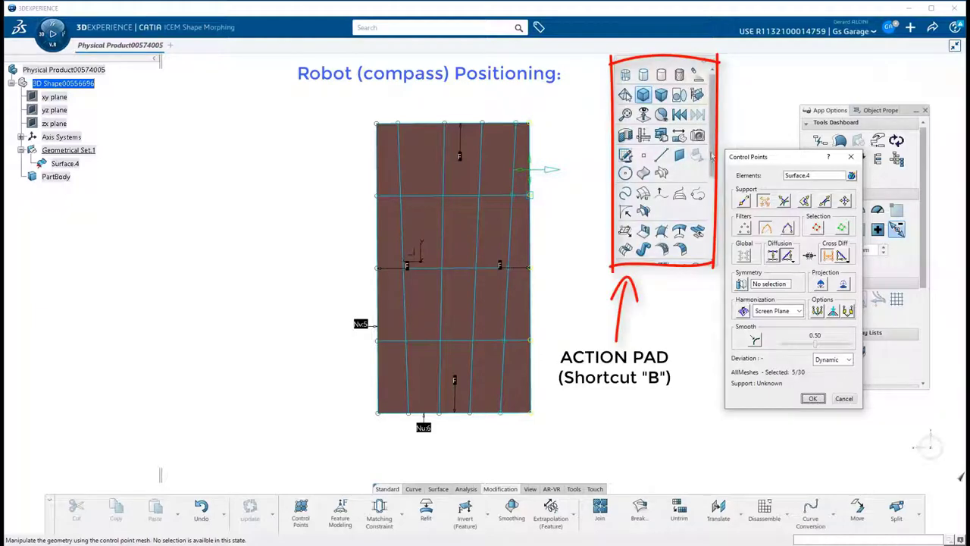
drag(711, 157, 713, 241)
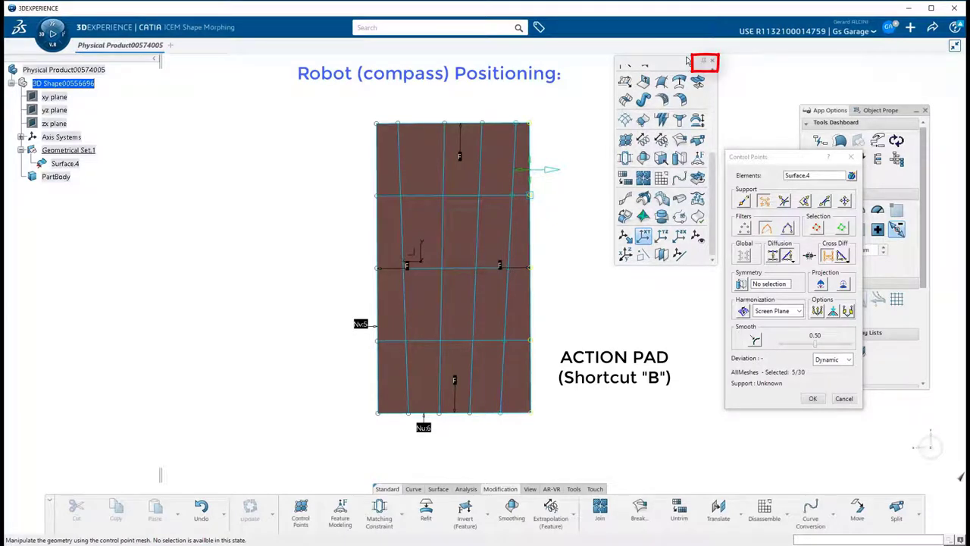
drag(688, 60, 231, 73)
drag(256, 145, 247, 278)
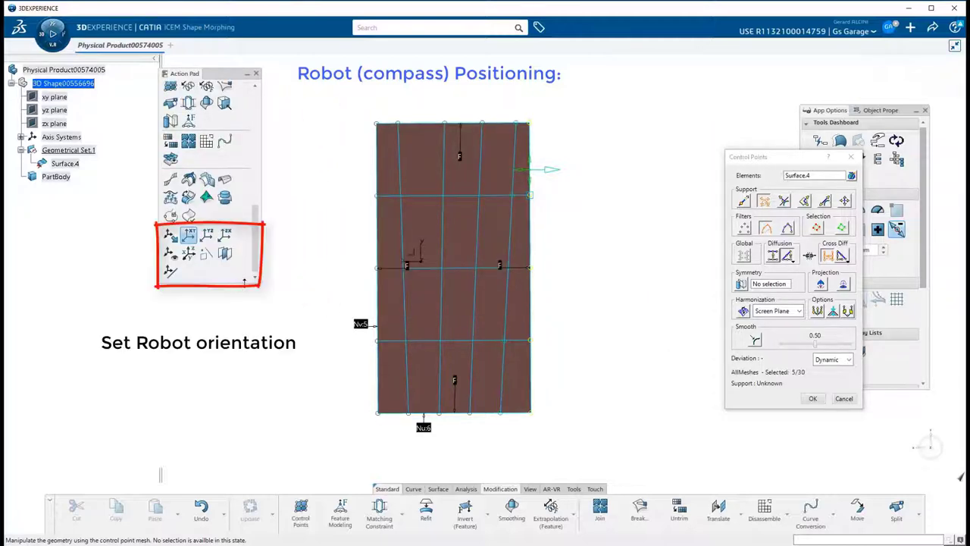
Perch the robot on a mesh point of Surface.4's bottom edge, and rotate its orientation through the planes to XY
click(207, 256)
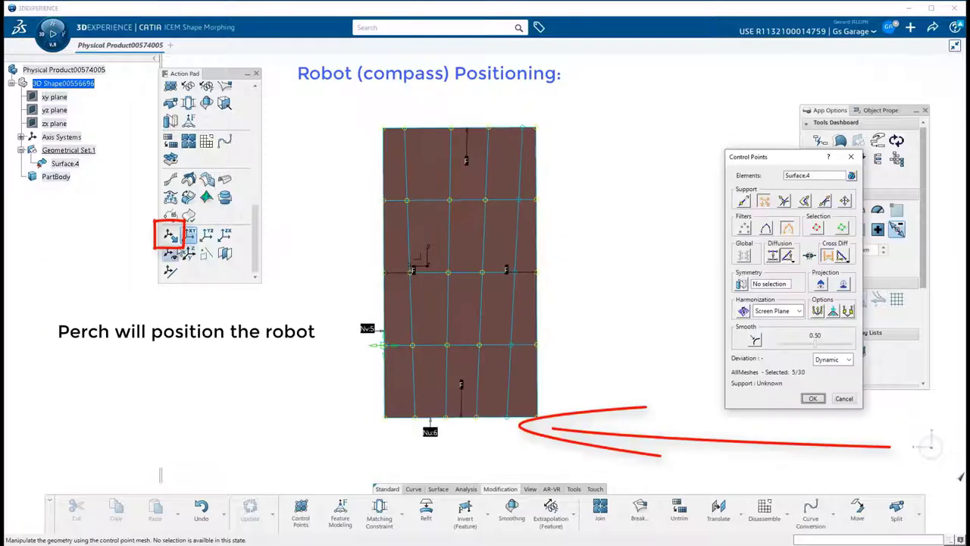
click(174, 239)
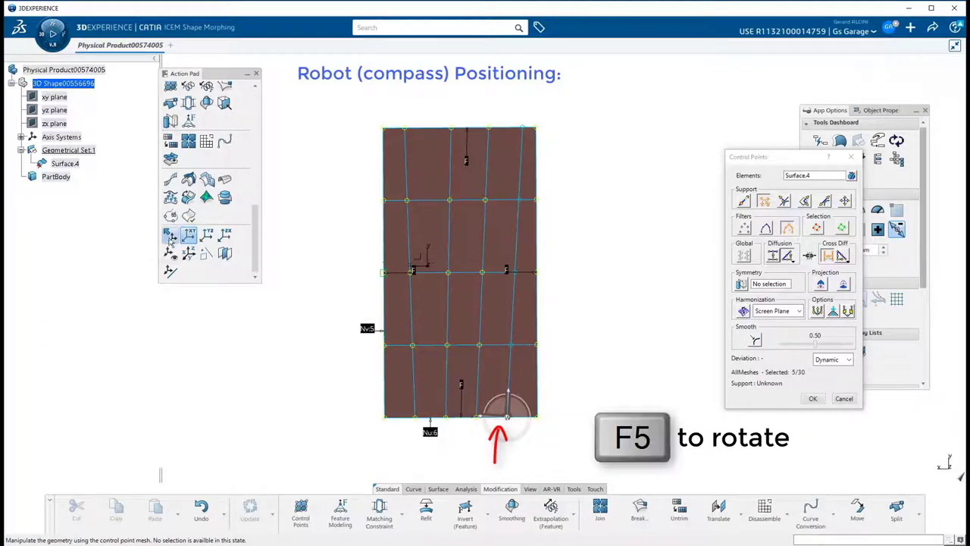
key(F5)
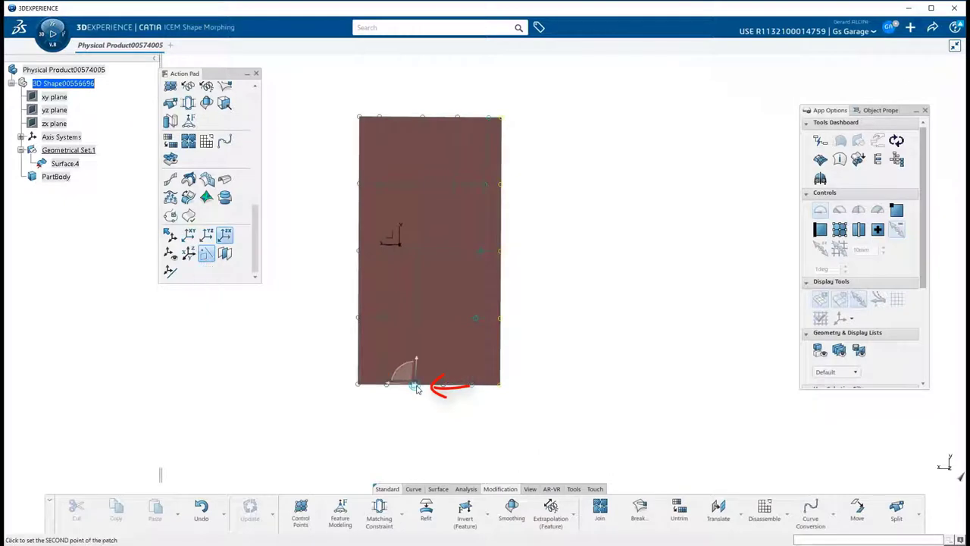
key(F5)
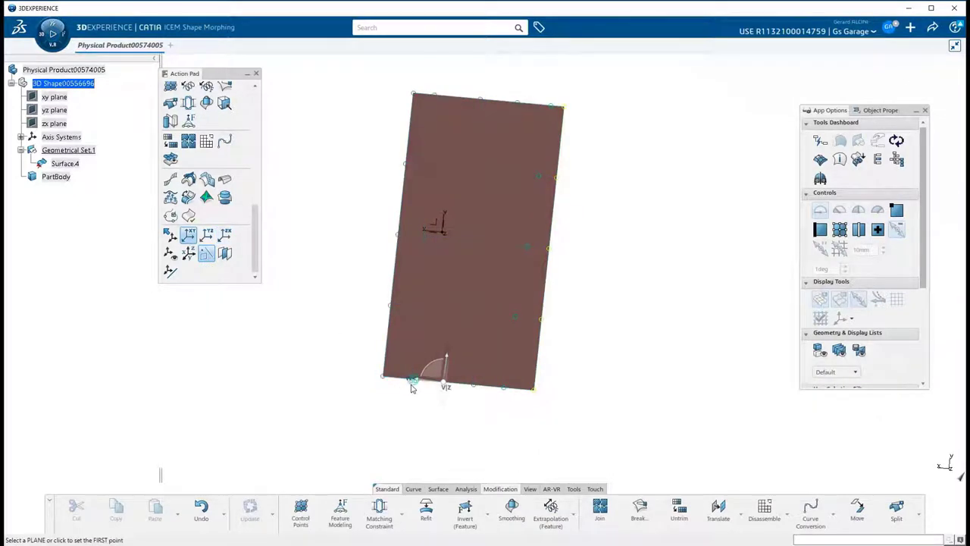
Finish orienting the robot along Surface.4's bottom-edge mesh points, and project the selected column of control points onto it
click(412, 385)
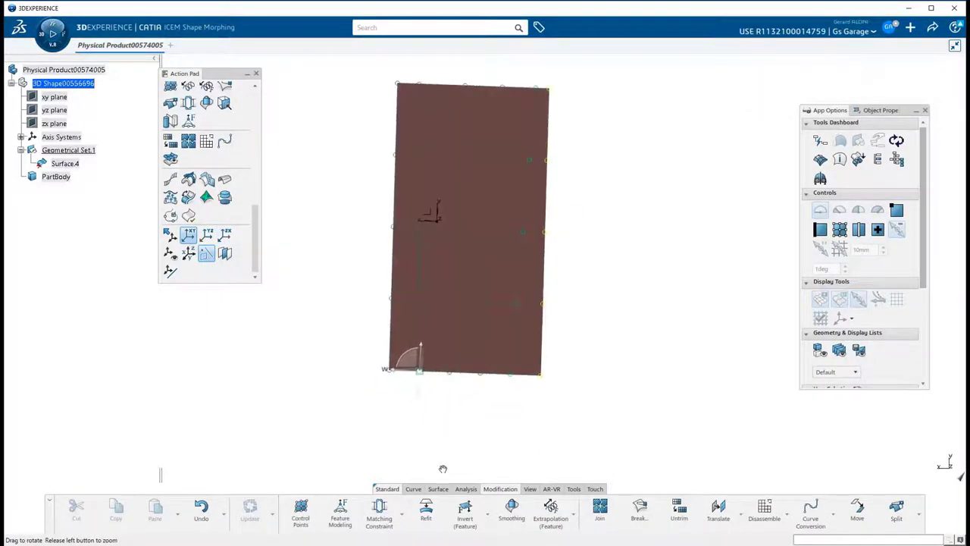
click(211, 263)
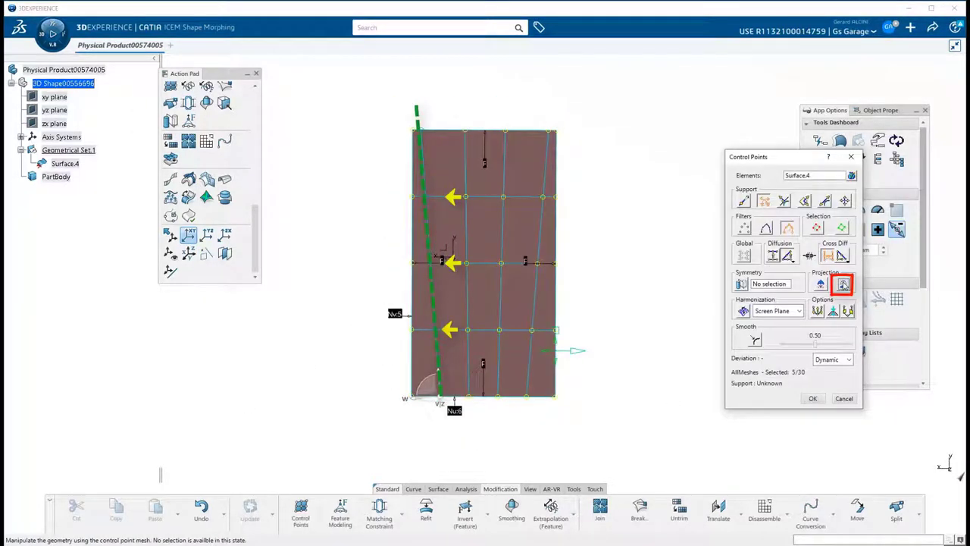
click(843, 284)
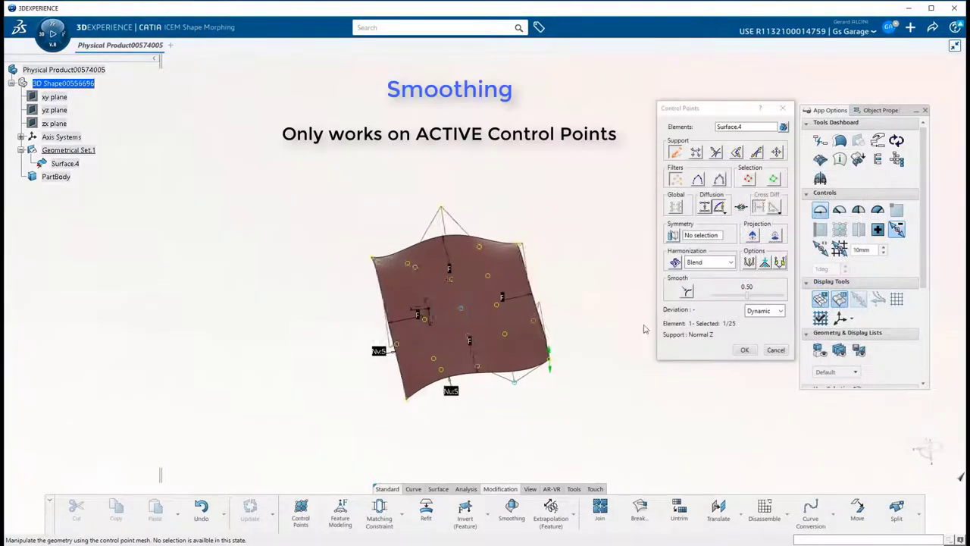
Smooth Surface.4 at 0.50 with a single control point active, and repeat the smoothing with all control points selected
click(688, 293)
click(689, 292)
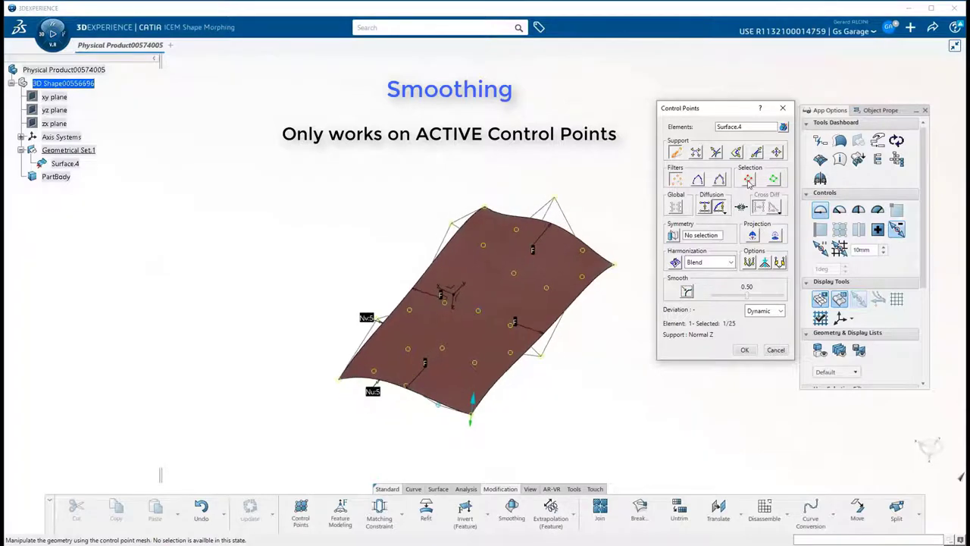
click(749, 180)
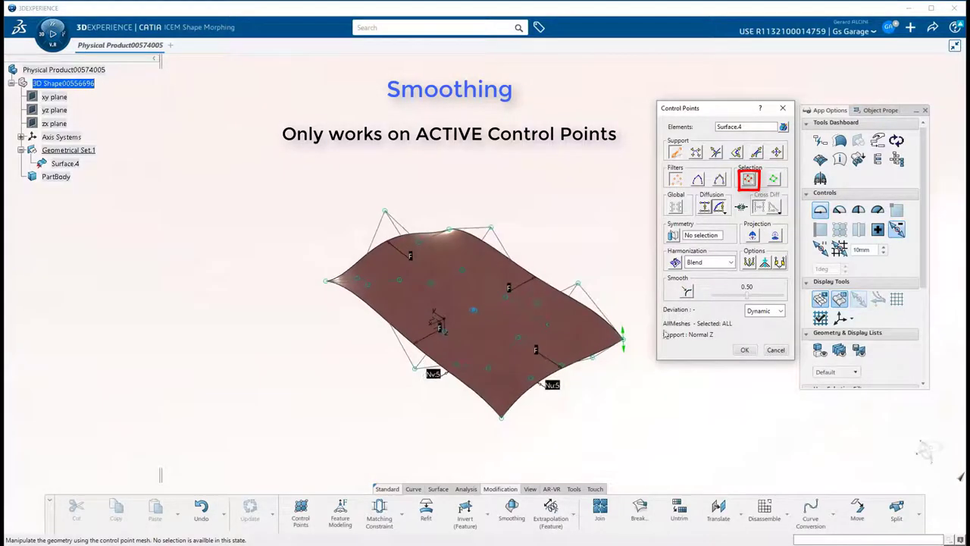
click(687, 293)
click(687, 293)
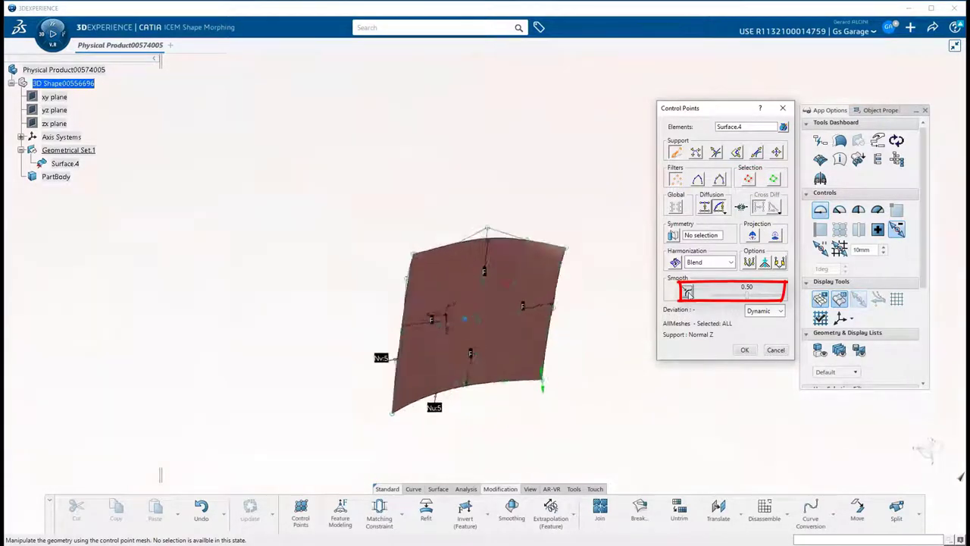
click(719, 180)
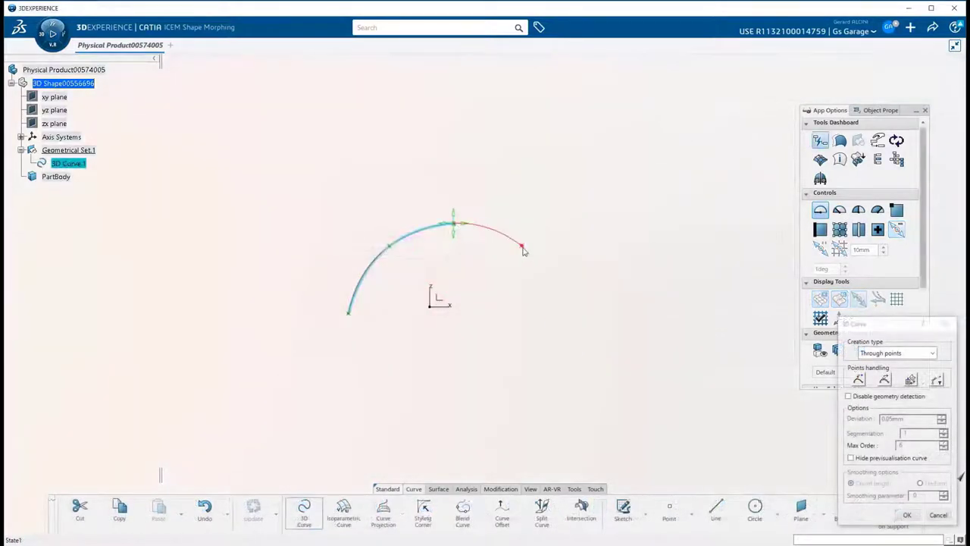
Place the last point of the arched 3D curve, and create the curve with the Near points creation type
click(561, 322)
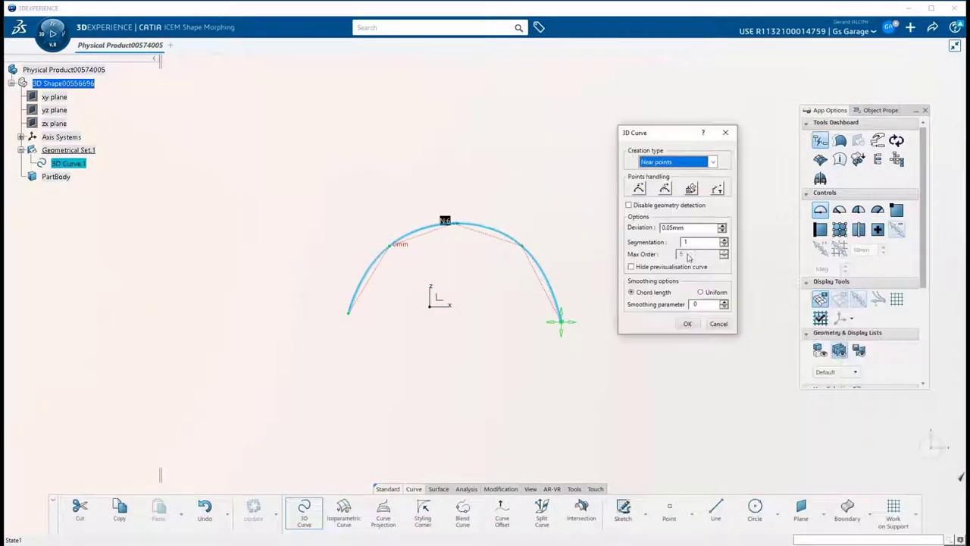
click(687, 323)
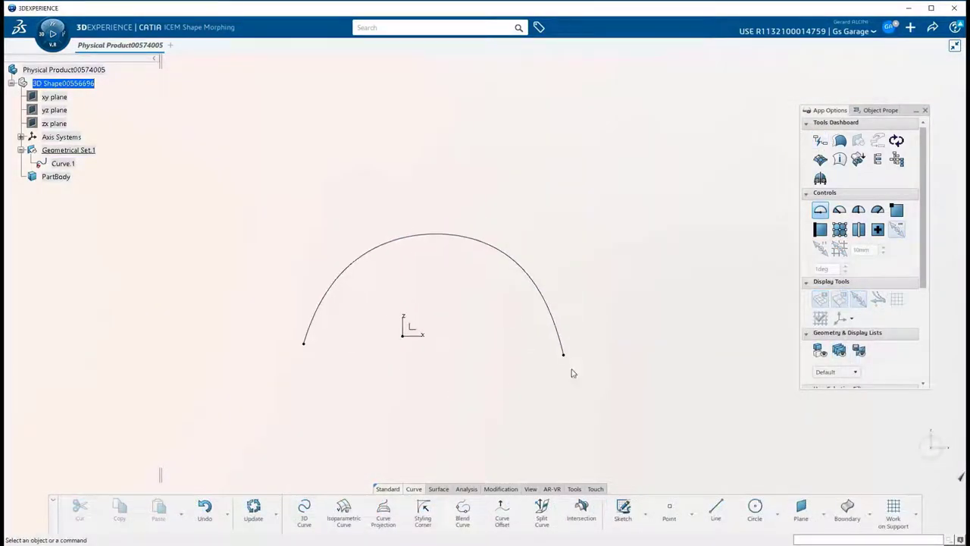
Open Curve.1 for control point editing, and set the YZ plane of the absolute axis system as its symmetry plane
click(500, 488)
click(301, 509)
click(491, 247)
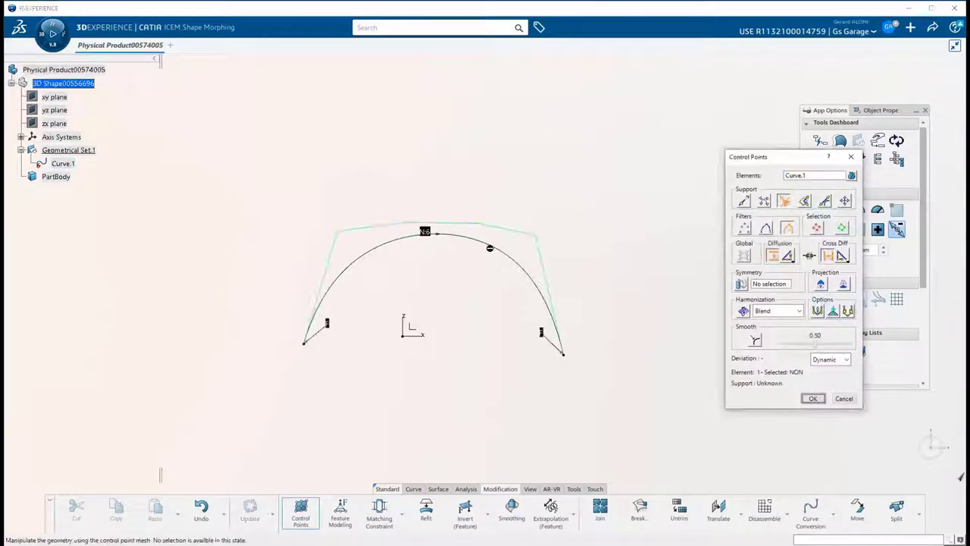
click(770, 283)
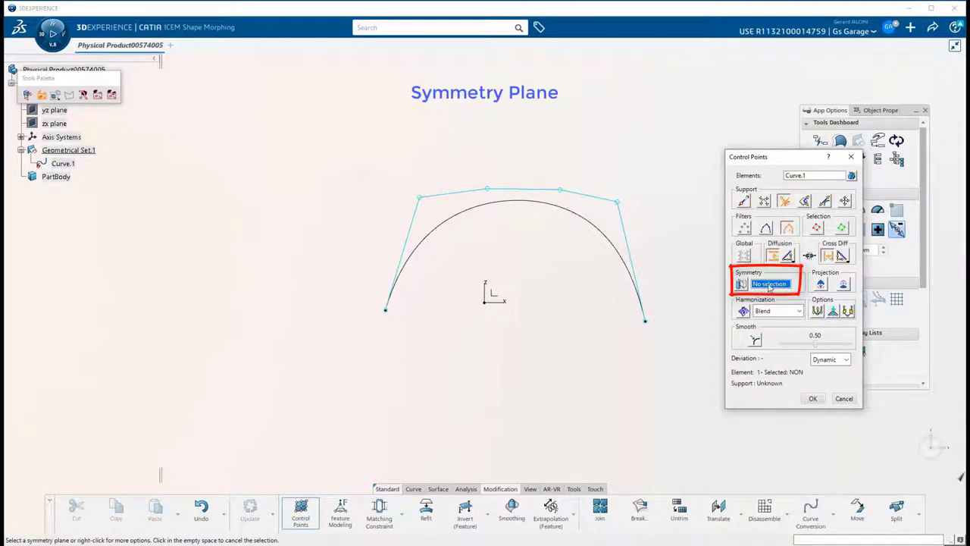
scroll(485, 297, up, 5)
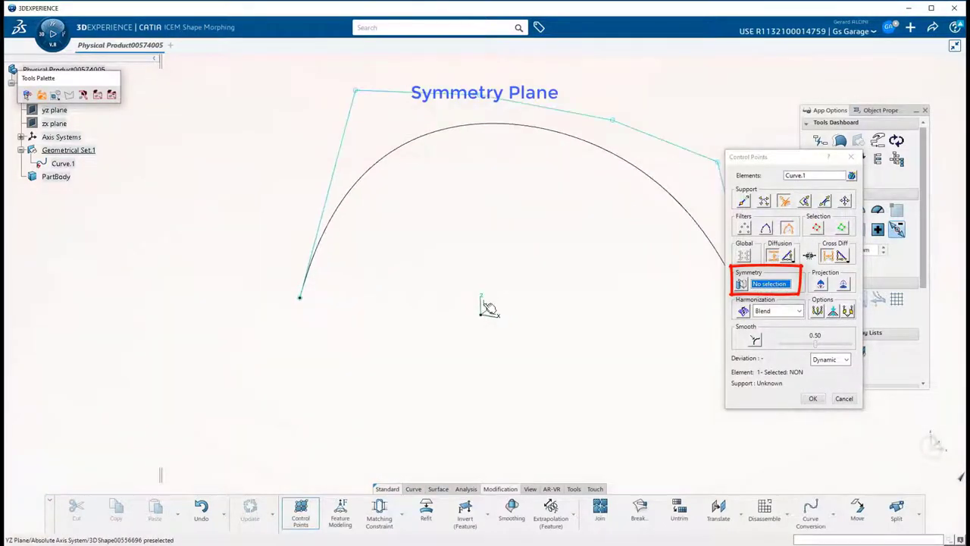
click(487, 307)
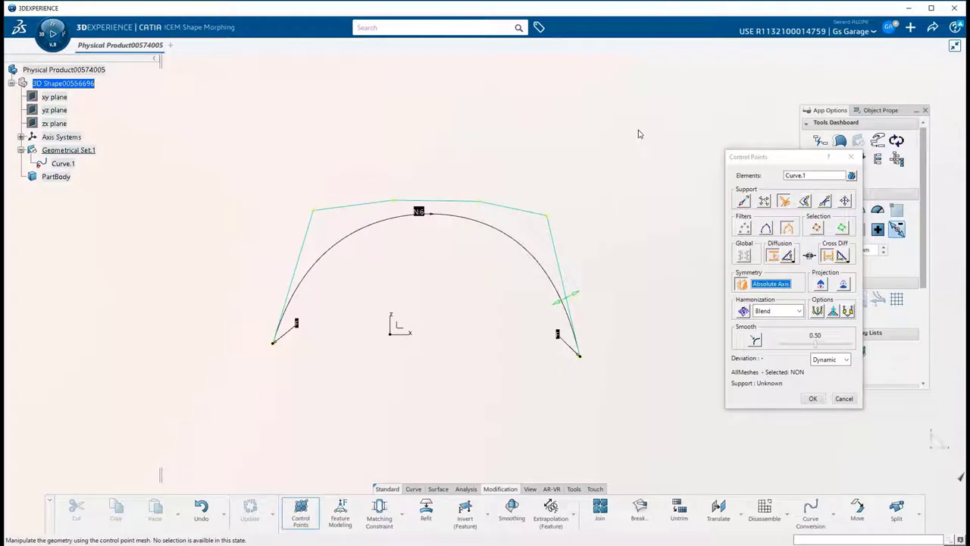
Select the three control points on the right half of Curve.1, and reshape the arch symmetrically by moving its end and shoulder points
drag(638, 134, 458, 414)
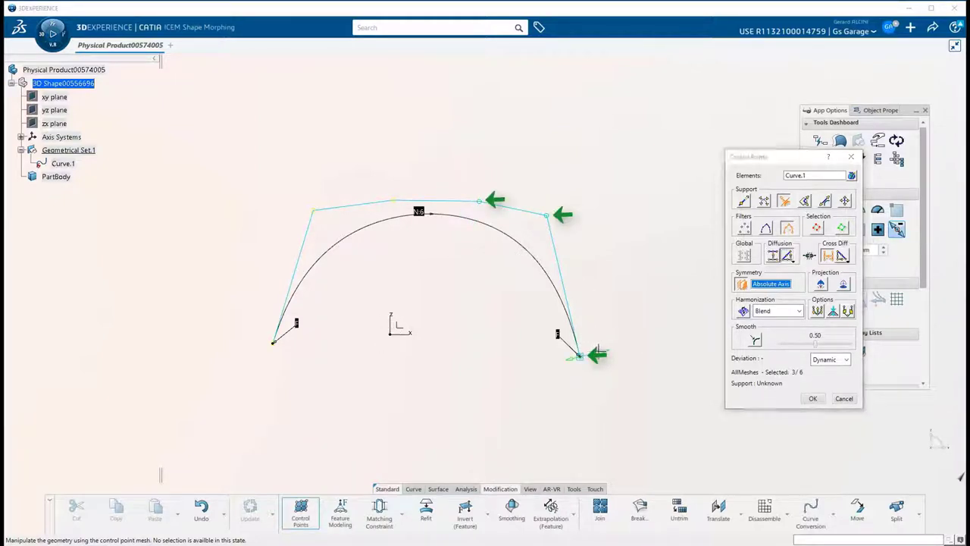
drag(599, 351, 588, 359)
drag(544, 218, 539, 224)
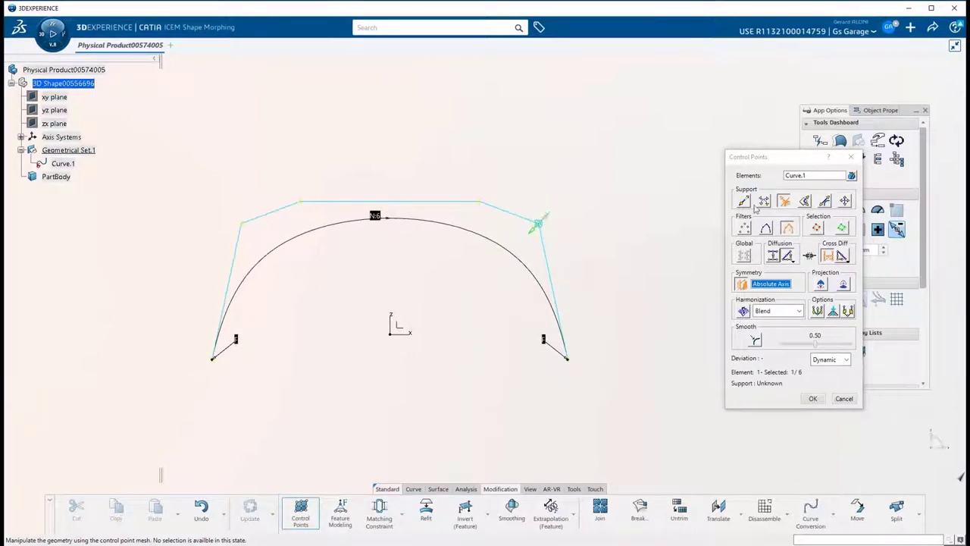
Set the support to mesh lines, and slide an upper control point and the right end point of Curve.1 along their mesh lines
click(764, 201)
drag(479, 201, 438, 211)
middle_drag(505, 380, 570, 384)
mouse_move(633, 362)
mouse_down()
mouse_move(643, 402)
mouse_move(635, 374)
mouse_up()
Set Curve.1's order to 4 and then 5, moving a control point on the right half after each change
right_click(439, 217)
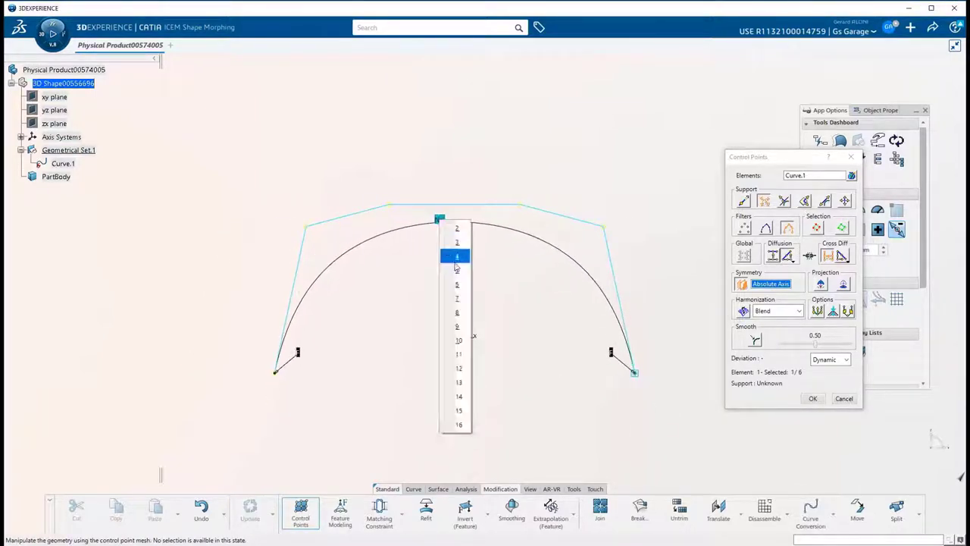
click(456, 256)
drag(560, 162, 583, 168)
right_click(440, 214)
click(457, 269)
drag(607, 231, 625, 256)
Switch the support to the compass plane, set Curve.1's order to 6, and raise an upper control point
click(804, 200)
right_click(439, 216)
click(456, 282)
drag(522, 184, 523, 167)
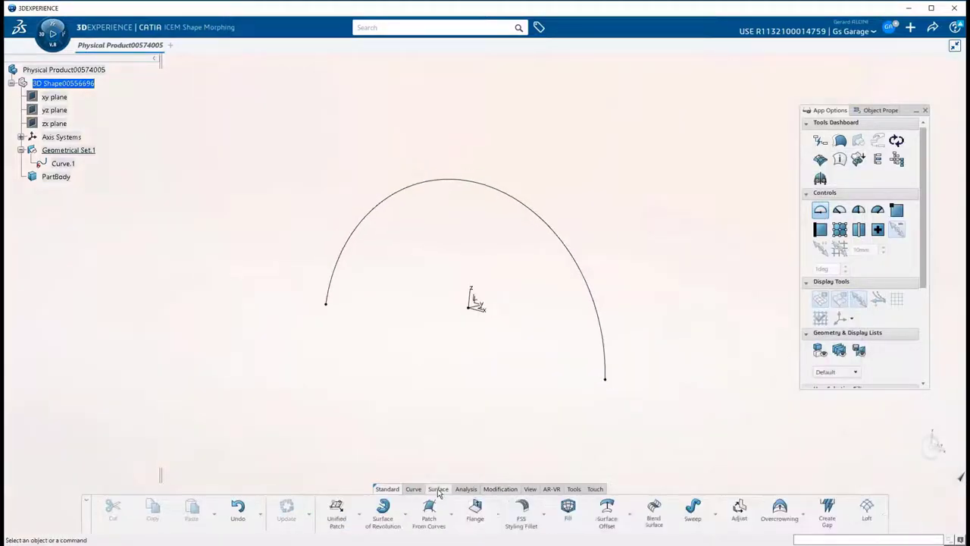
Set up a 25 mm shell-normal flange from Curve.1 relative to the ZX plane, trying 0 degrees before setting the angle to 90 degrees
click(476, 509)
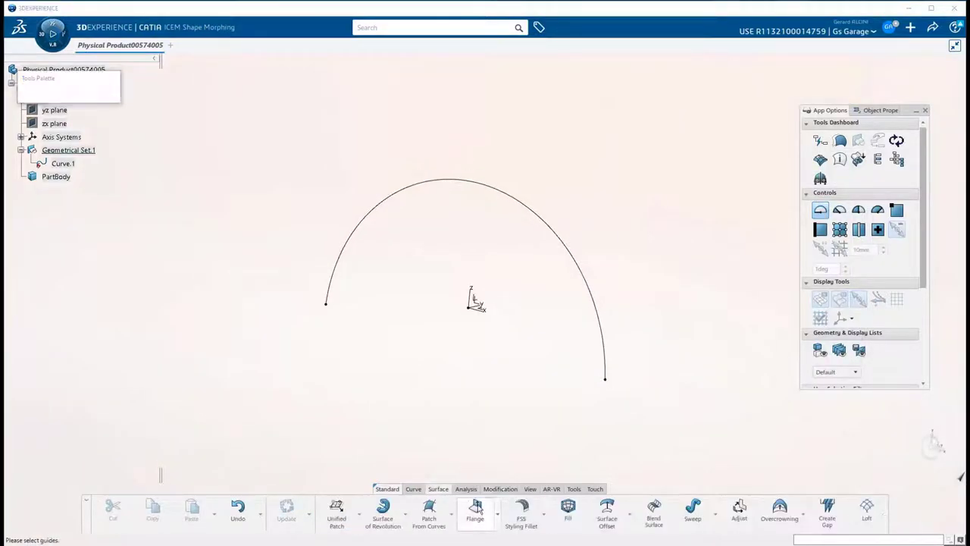
text(0)
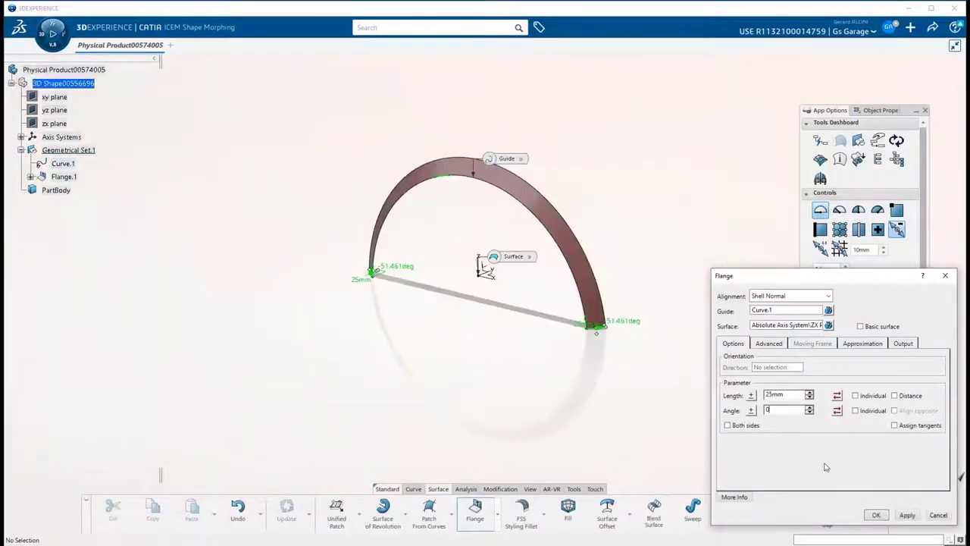
key(Return)
click(767, 412)
text(9)
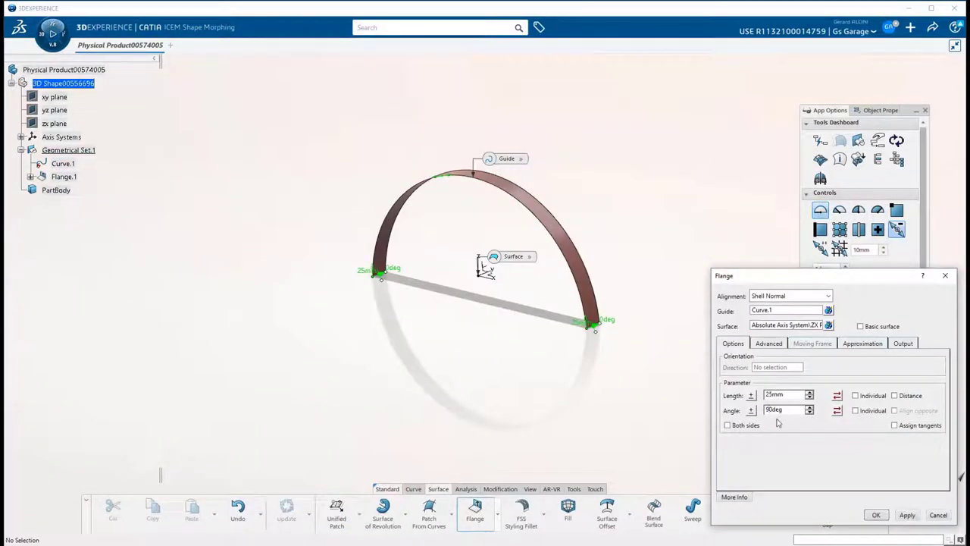
key(Return)
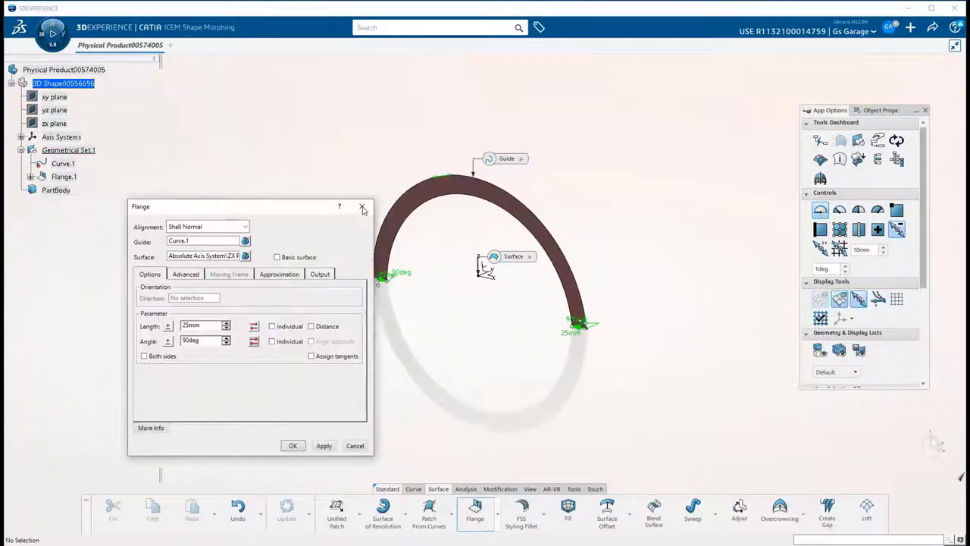
Display the flange's control mesh, and create the flange with automatic approximation turned off
drag(363, 209, 304, 209)
click(897, 299)
middle_drag(658, 353, 447, 350)
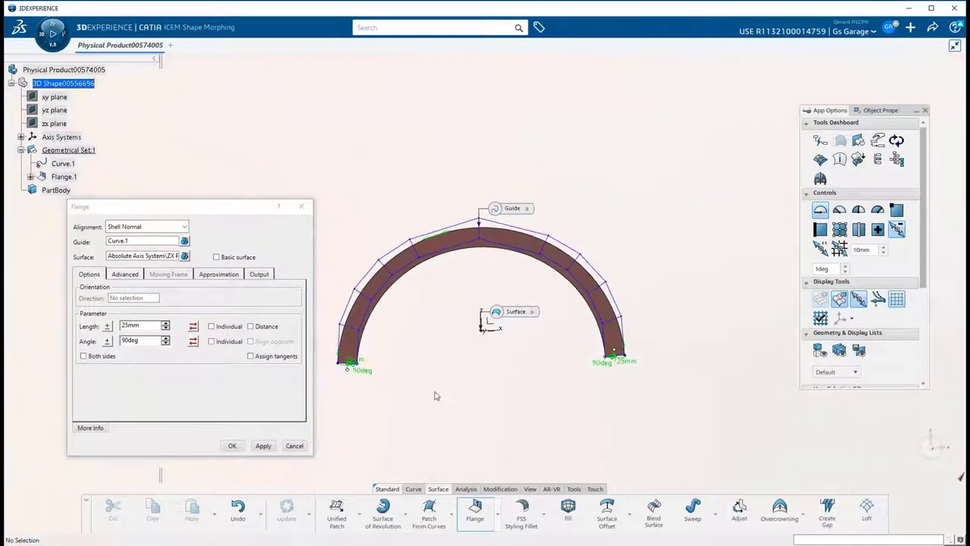
click(217, 275)
click(80, 289)
click(263, 446)
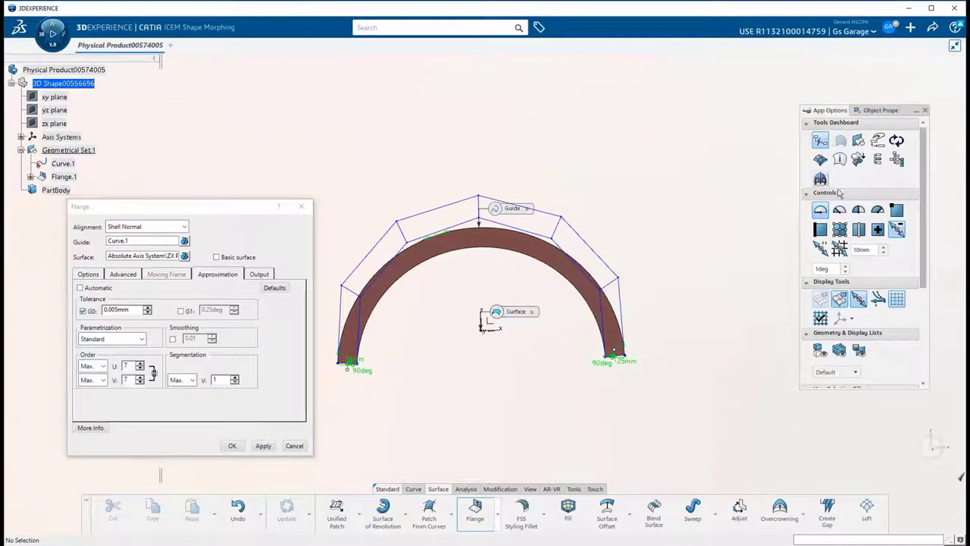
click(234, 447)
Convert Flange.1 into a standalone surface, and open that surface for control point editing
right_click(65, 176)
click(88, 200)
double_click(634, 341)
Set the YZ plane of the absolute axis system as the symmetry plane for Surface.5's control points
click(763, 288)
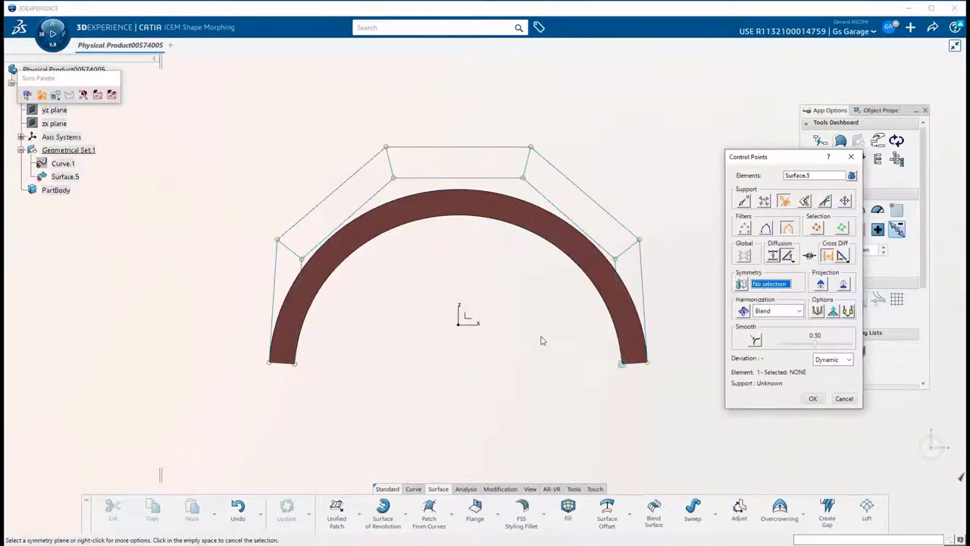
click(422, 334)
middle_drag(541, 340, 450, 316)
click(452, 317)
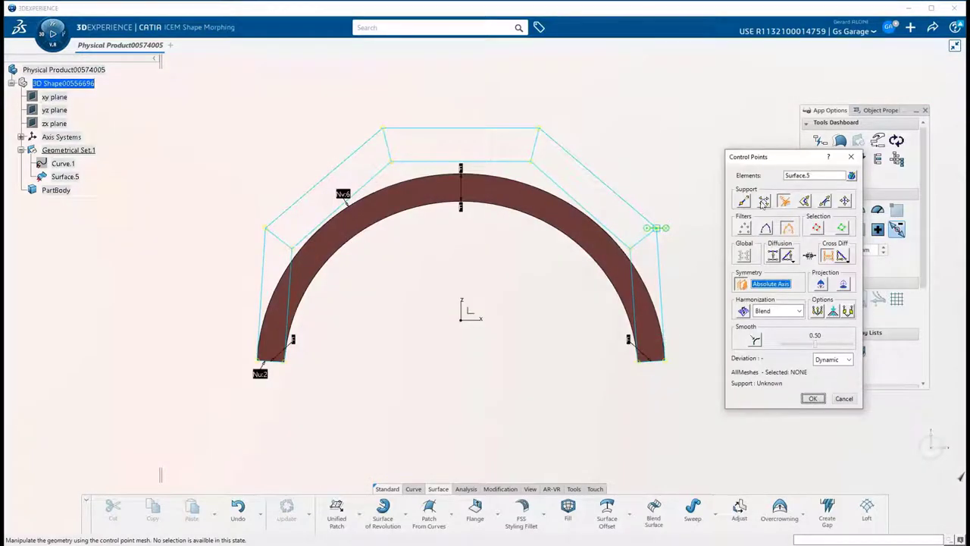
Set the support to the compass plane, restrict the filter to mesh lines, and move a mesh line on Surface.5's right shoulder
click(656, 228)
click(806, 202)
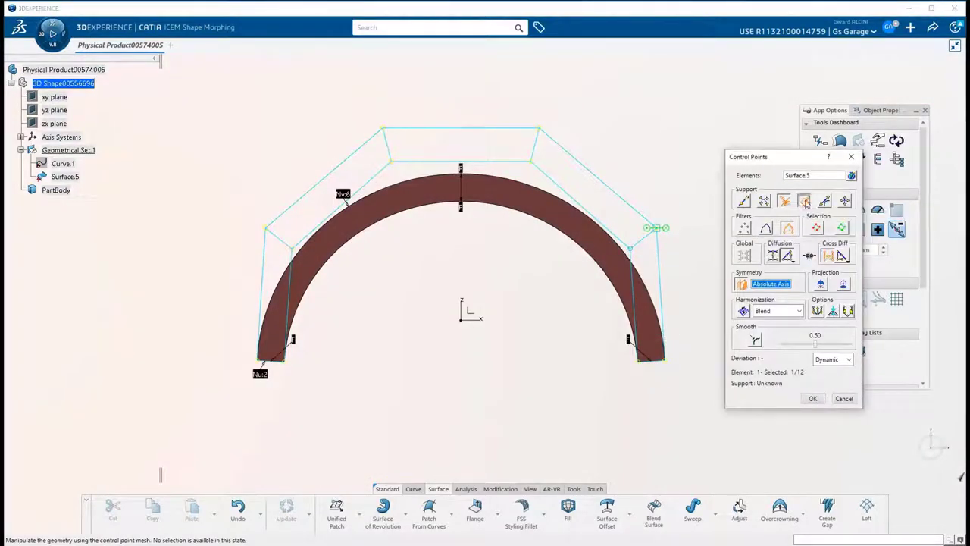
click(805, 201)
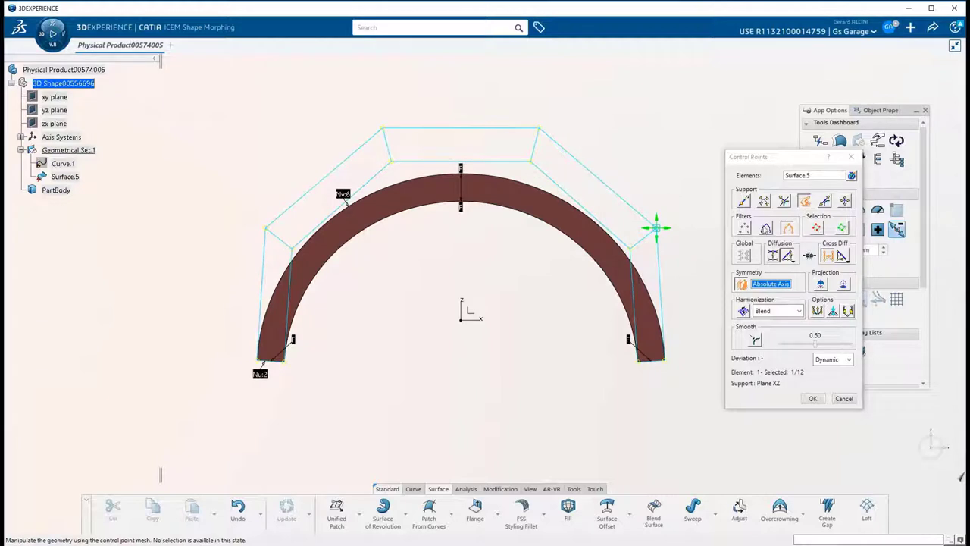
click(765, 228)
mouse_move(647, 235)
mouse_down()
mouse_move(663, 223)
mouse_move(638, 240)
mouse_move(648, 233)
mouse_up()
Switch to constant diffusion, and move the upper right cross mesh line and the right end mesh line of Surface.5
click(773, 256)
drag(536, 148, 540, 144)
drag(653, 364, 653, 367)
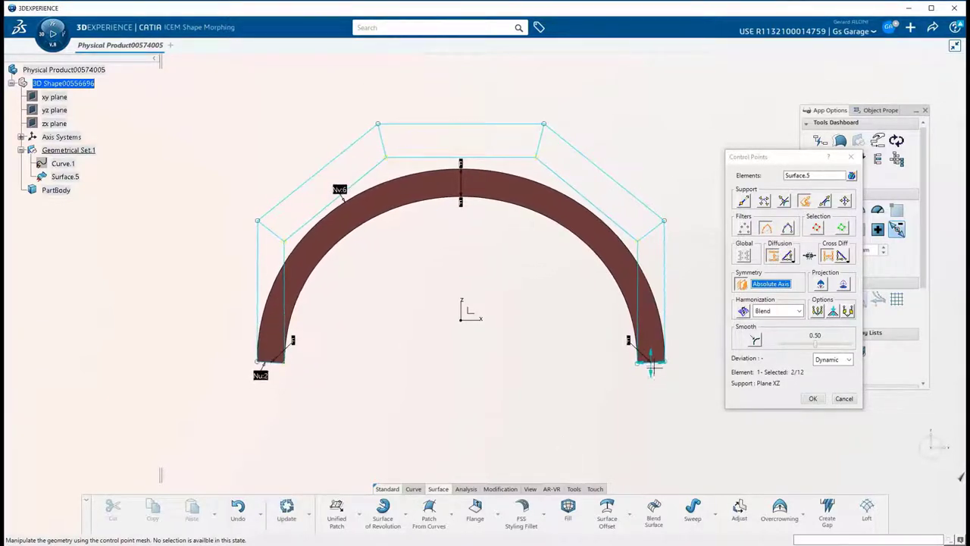